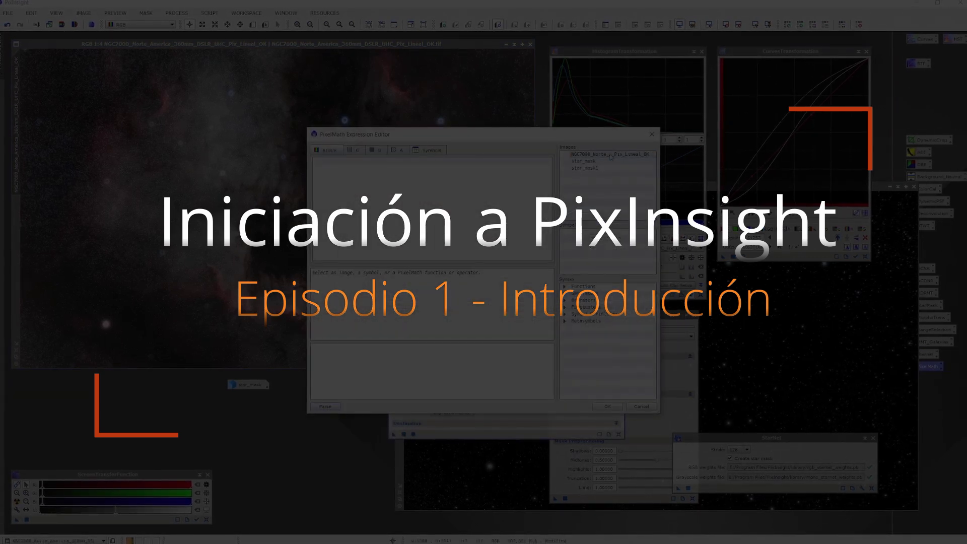
Step: Build the PixelMath expression NGC7000_Norte_America_360mm_DSLR_UHC_Pix_Lineal_OK+star_mask1, apply it as a new image, close PixelMath and reposition the star_mask icon
double_click(611, 155)
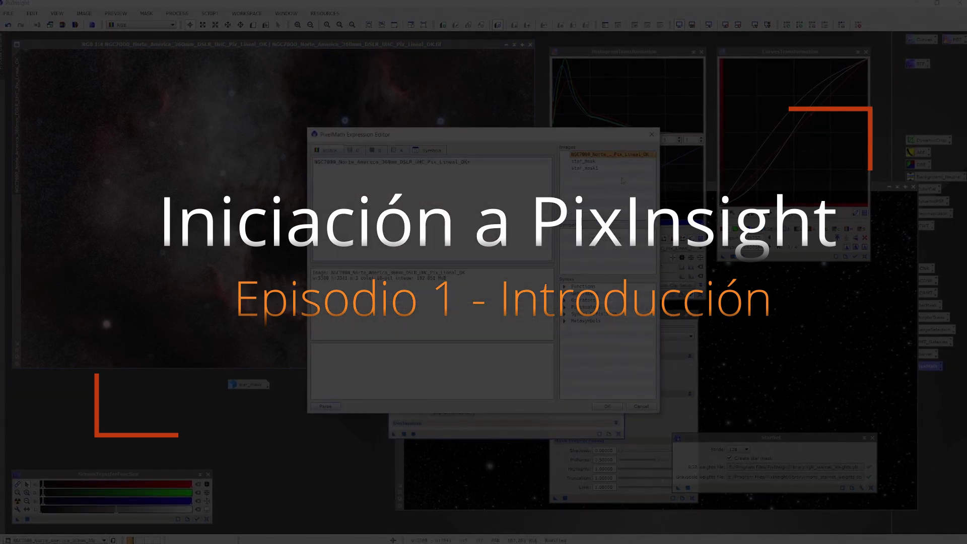
double_click(595, 169)
left_click(607, 406)
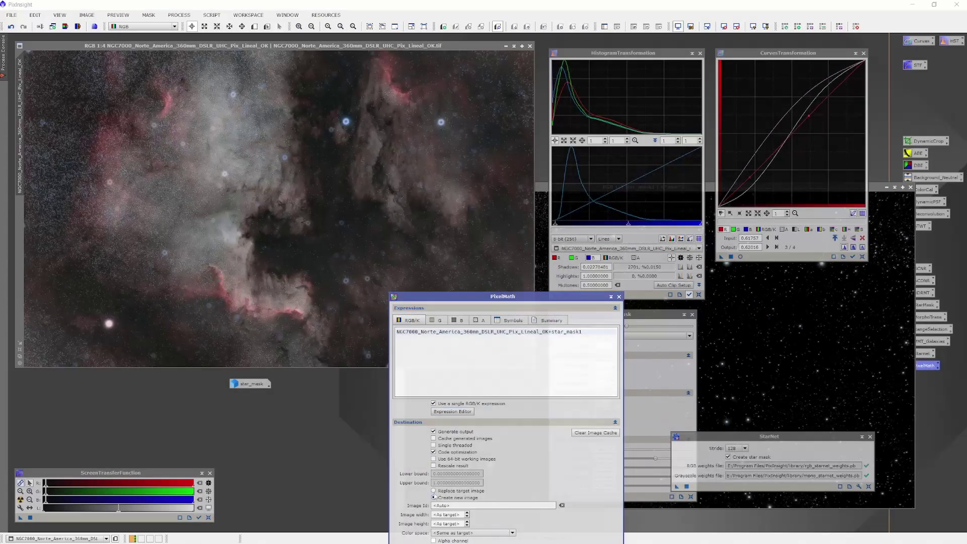
left_click_drag(502, 296, 530, 222)
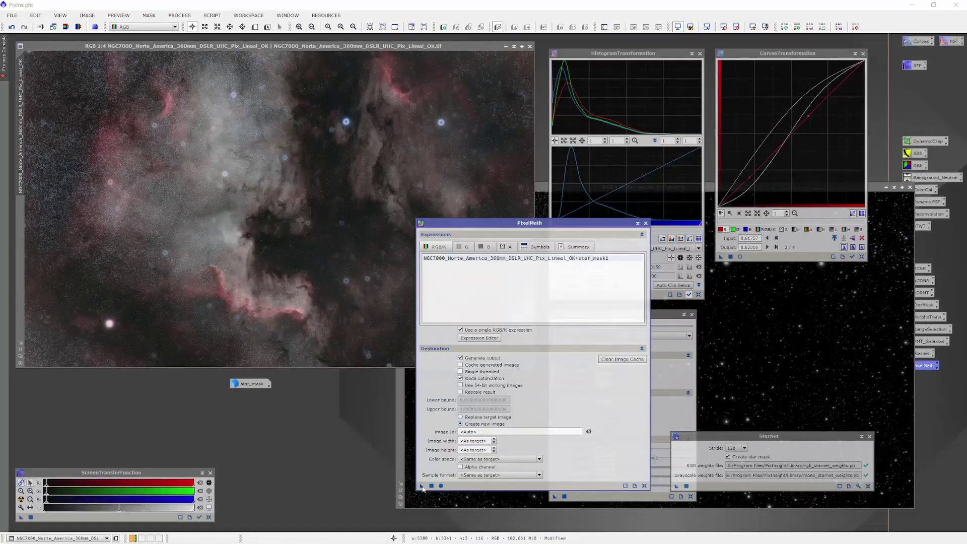
left_click(431, 485)
left_click(646, 223)
left_click_drag(251, 384, 224, 427)
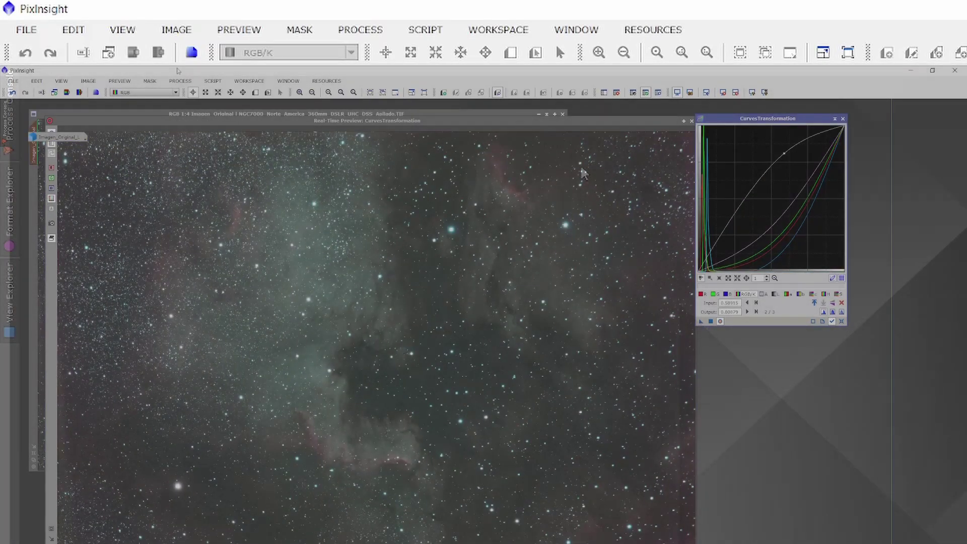
Step: Open the HistogramTransformation process from the complete list of processes
left_click(180, 81)
mouse_move(210, 92)
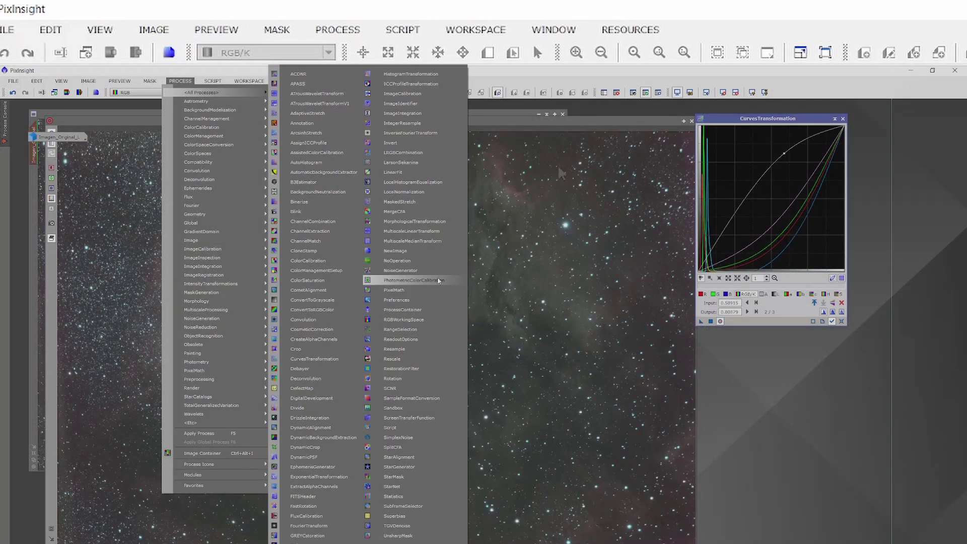
left_click(418, 74)
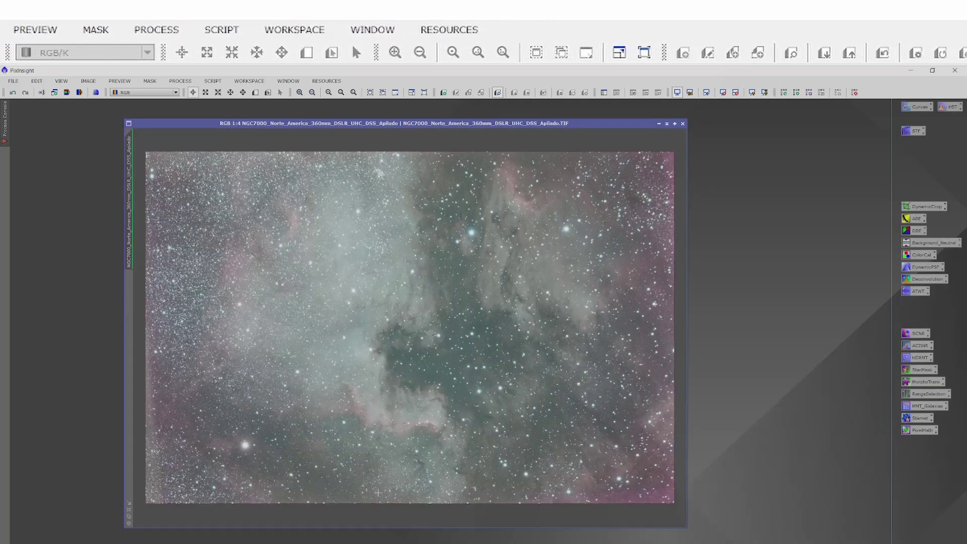
Step: Open the DynamicCrop process, move its window off the image, and expand and collapse its Scale section
double_click(925, 206)
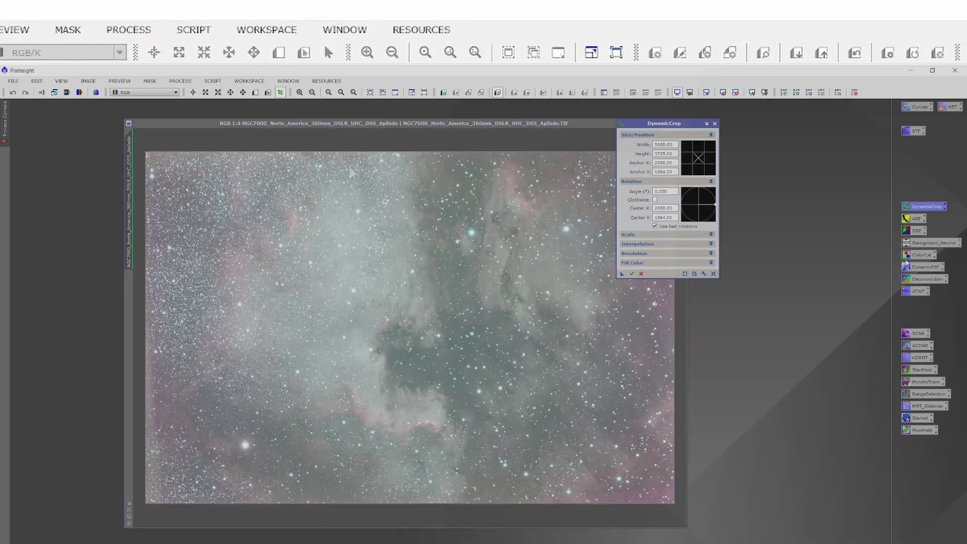
left_click_drag(673, 122, 795, 123)
left_click(795, 234)
left_click(795, 235)
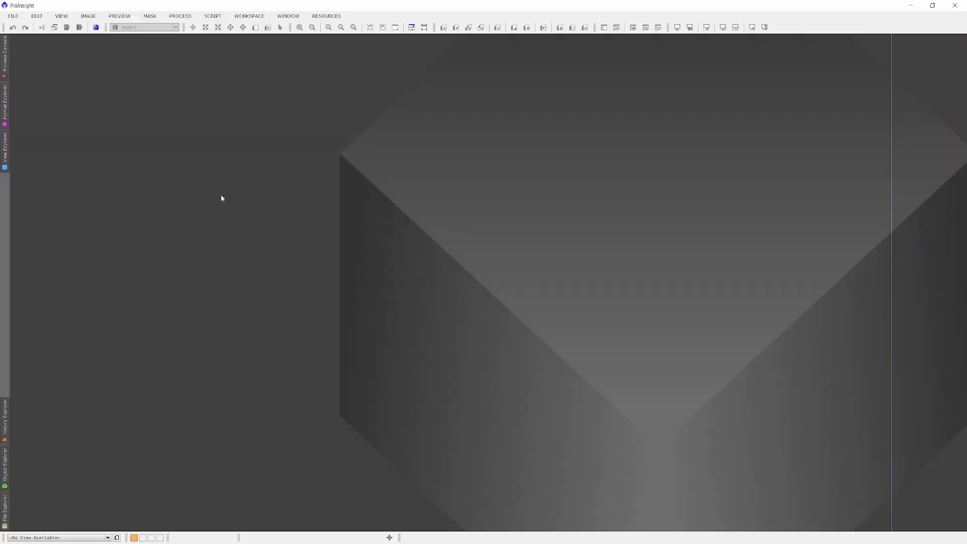
Step: Examine the contents of the Format Explorer and the View Explorer
left_click(10, 102)
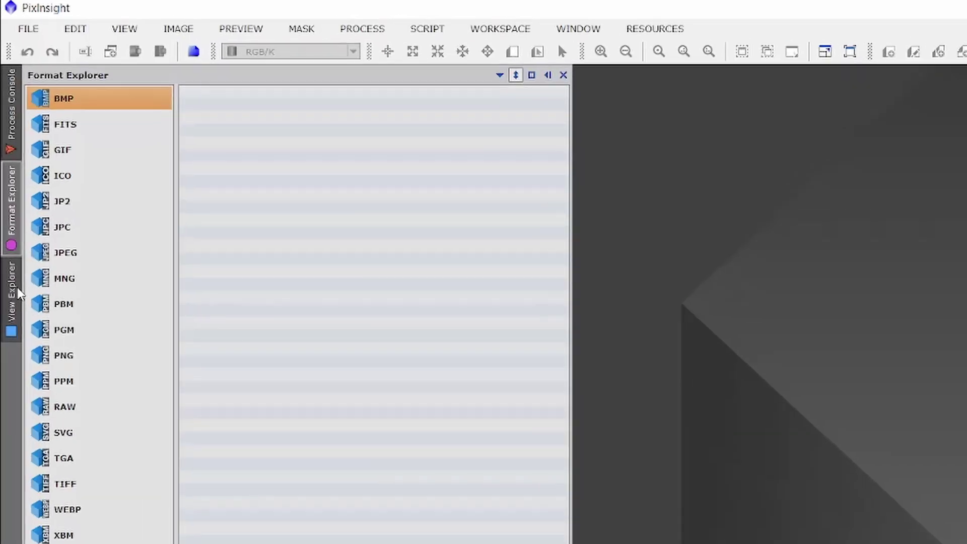
left_click(9, 150)
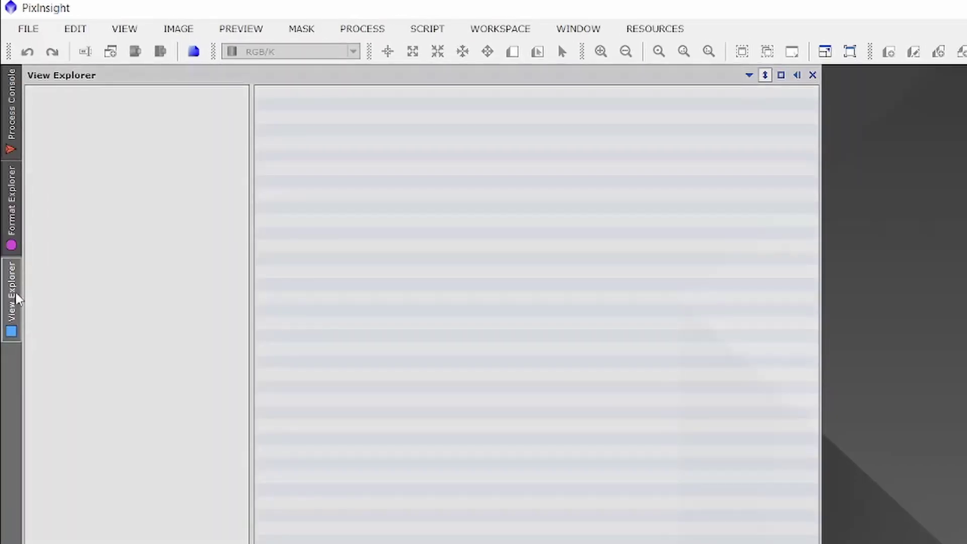
left_click(11, 207)
left_click(11, 315)
left_click(12, 210)
left_click(12, 128)
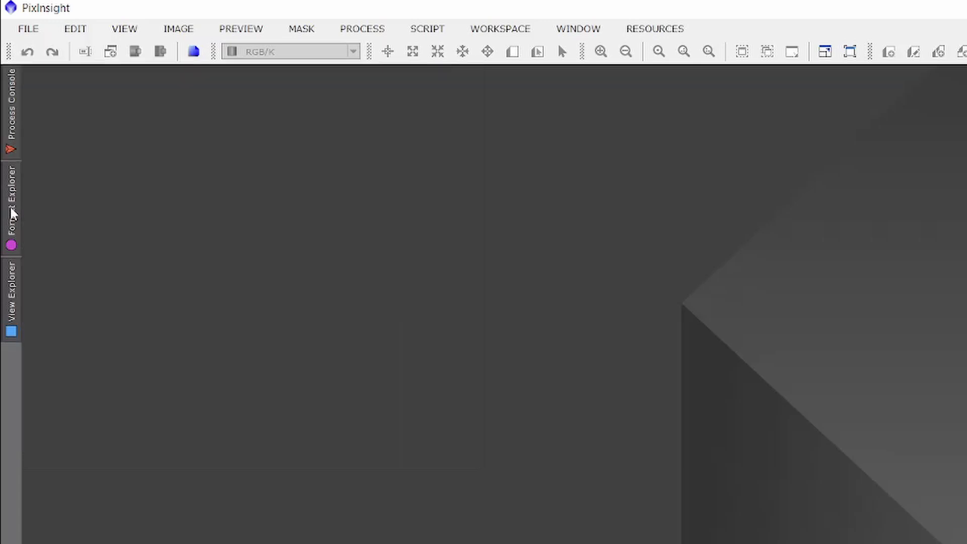
Step: Close the Format Explorer, View Explorer, History Explorer and Object Explorer to clear the workspace edges
left_click(13, 212)
mouse_move(9, 222)
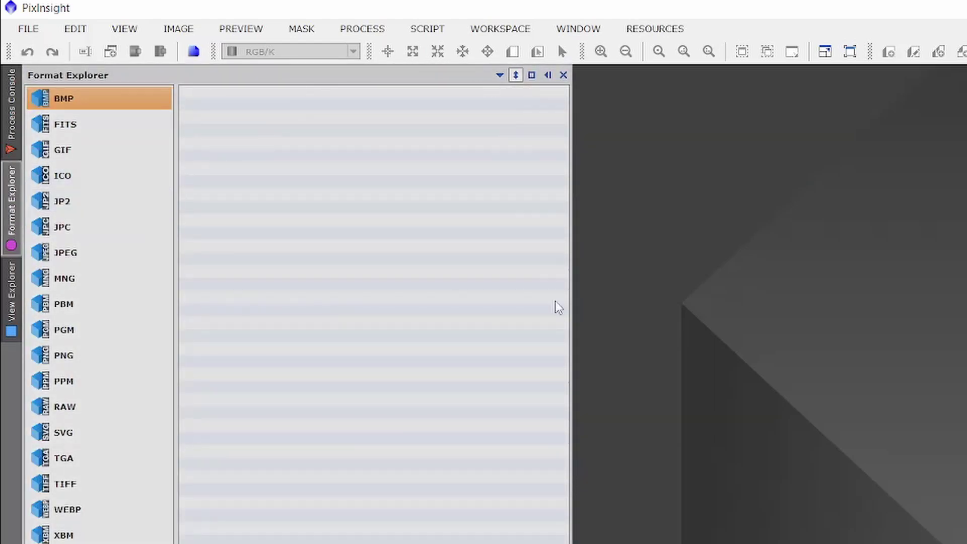
left_click(564, 74)
mouse_move(15, 239)
left_click(812, 75)
mouse_move(5, 421)
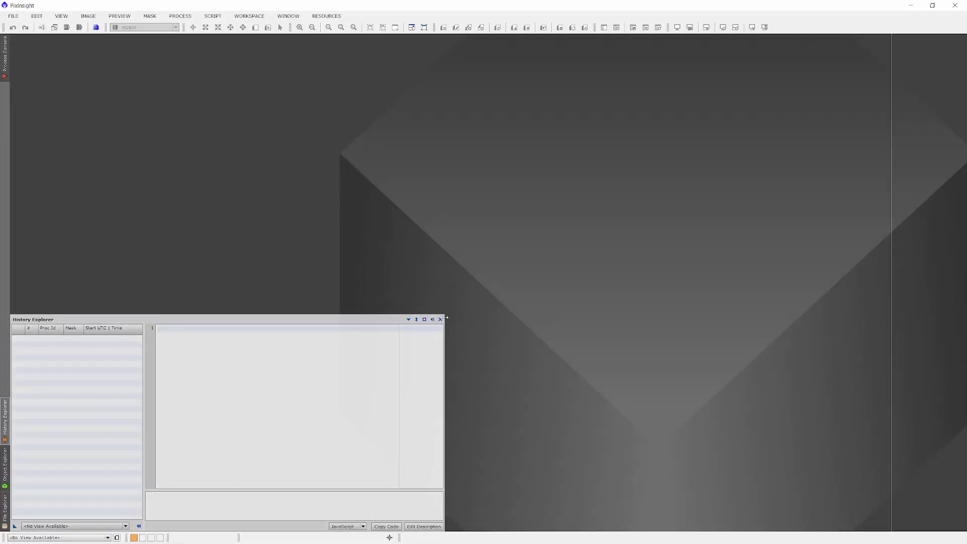
left_click(440, 319)
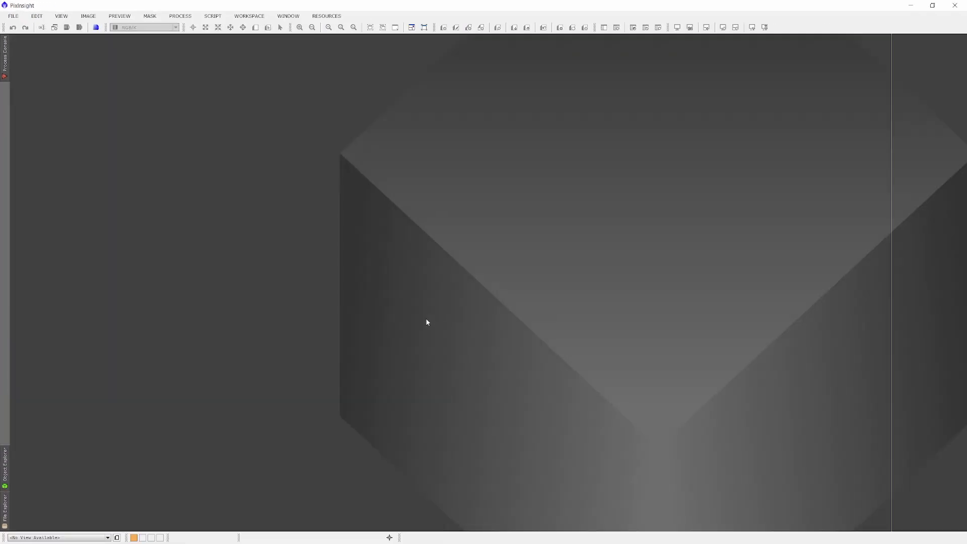
mouse_move(2, 452)
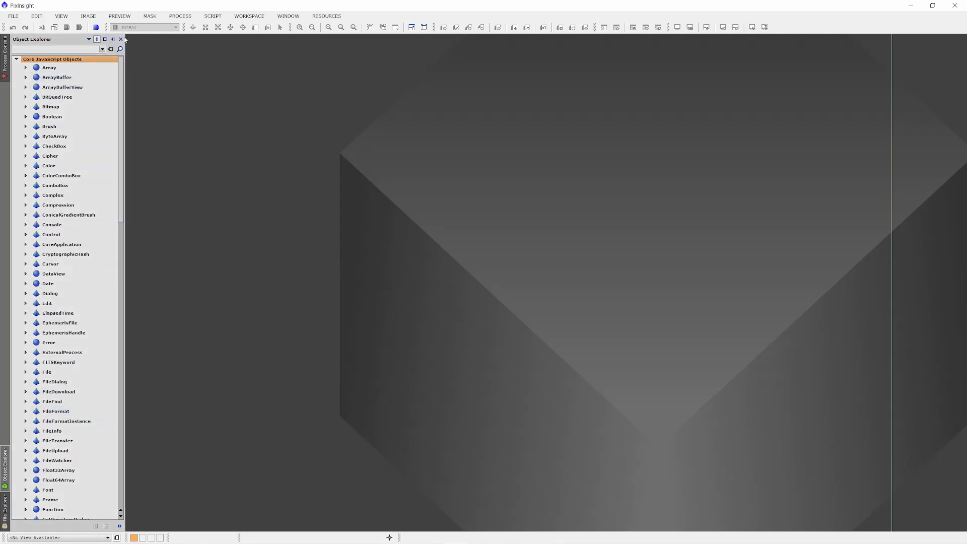
left_click(122, 38)
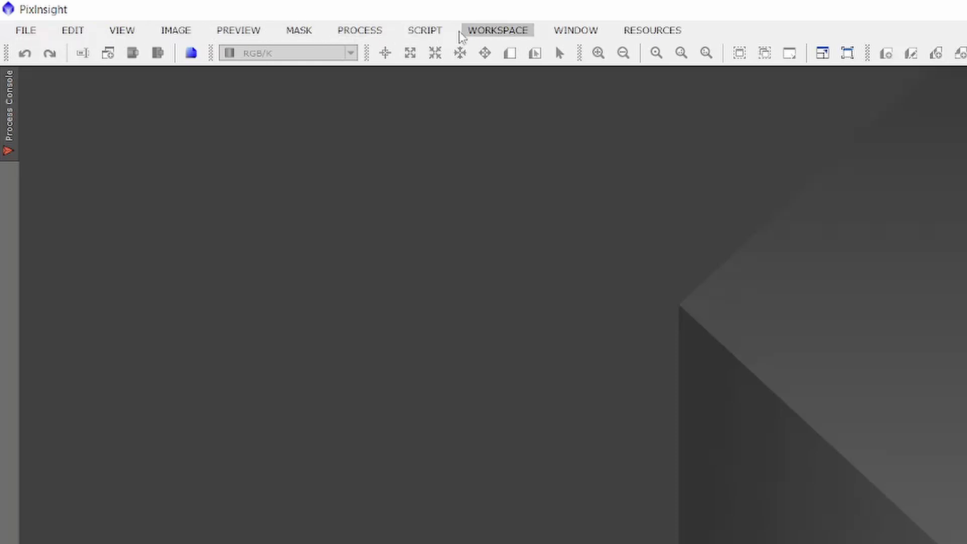
Step: Examine the available file commands and the categories of image processes, including Morphology and Convolution
left_click(25, 32)
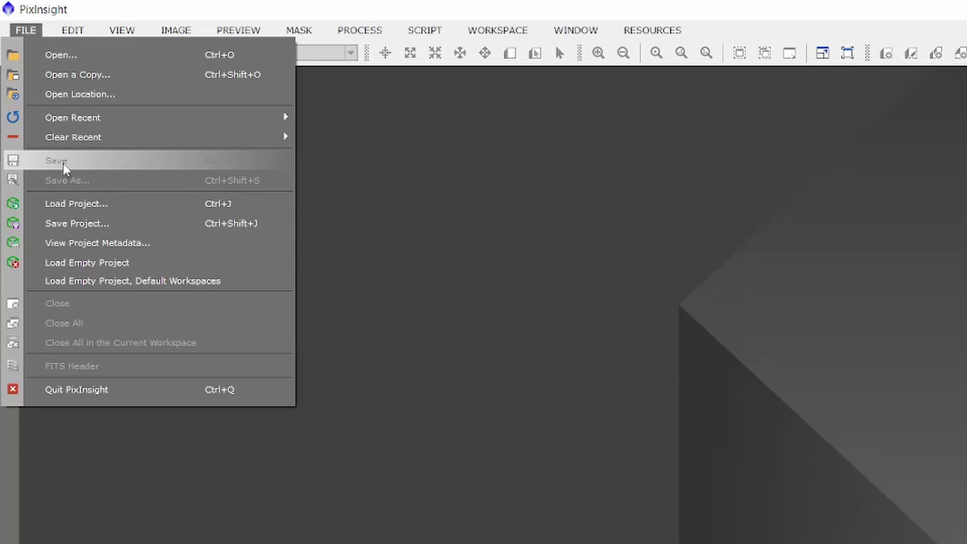
left_click(460, 218)
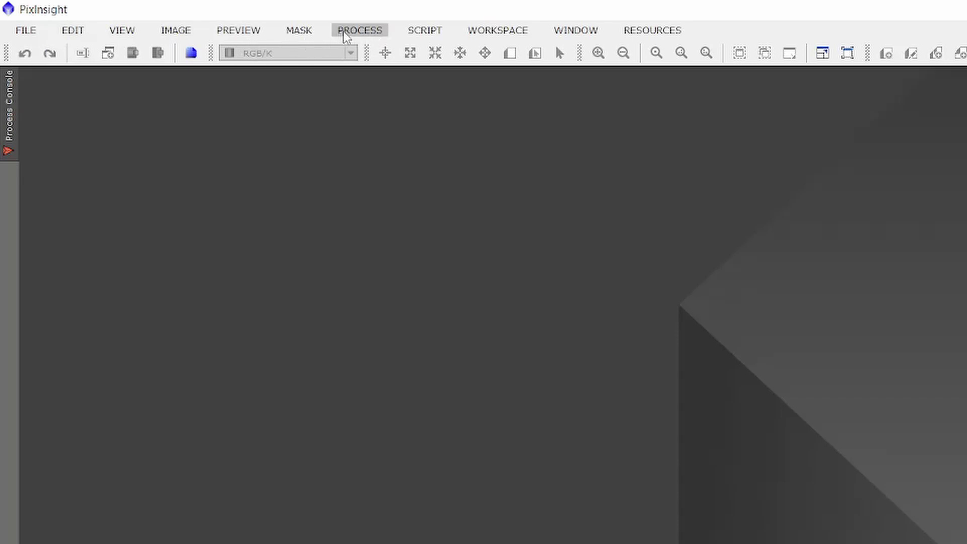
left_click(374, 30)
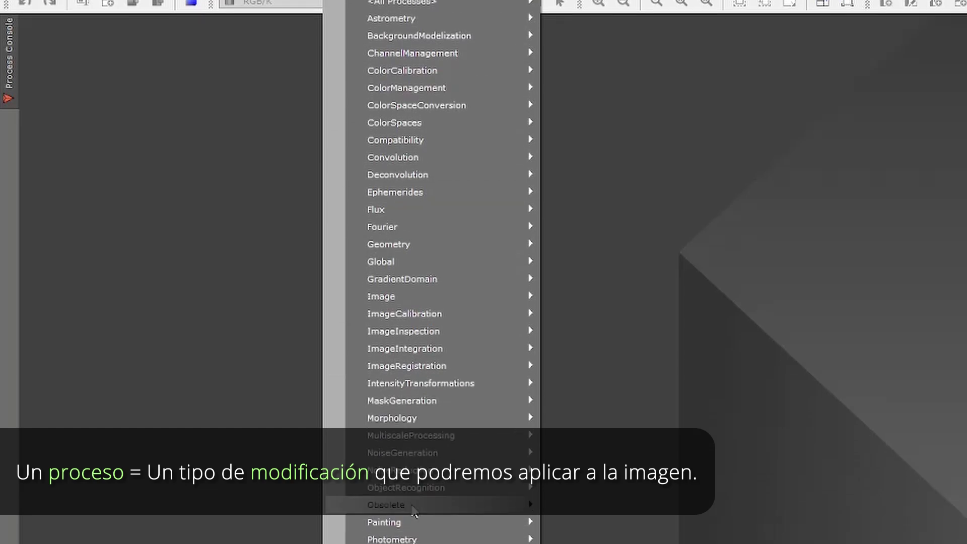
mouse_move(419, 457)
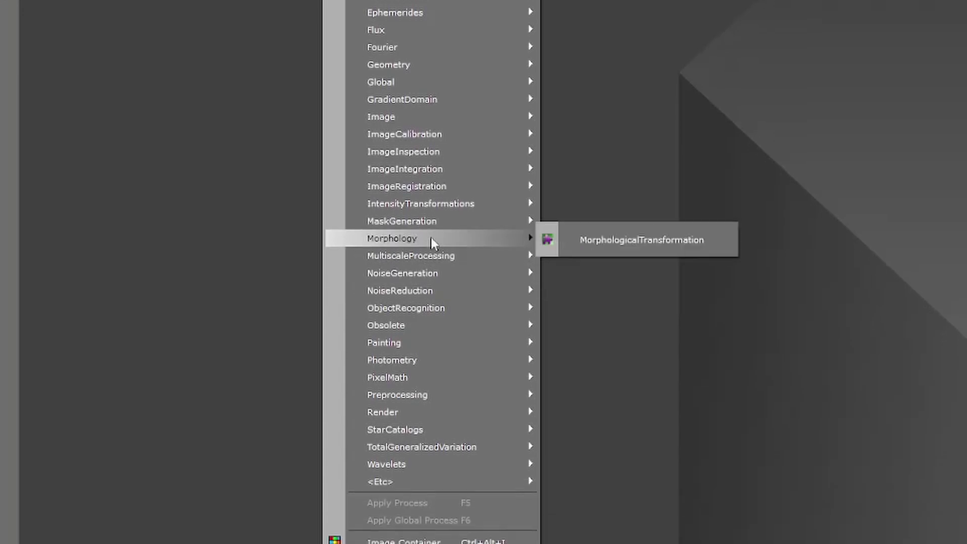
mouse_move(203, 111)
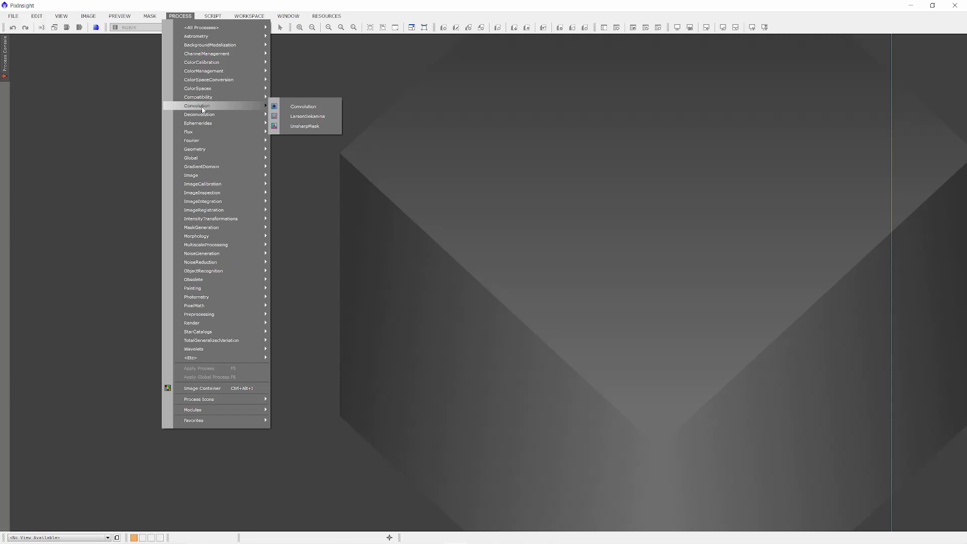
mouse_move(187, 30)
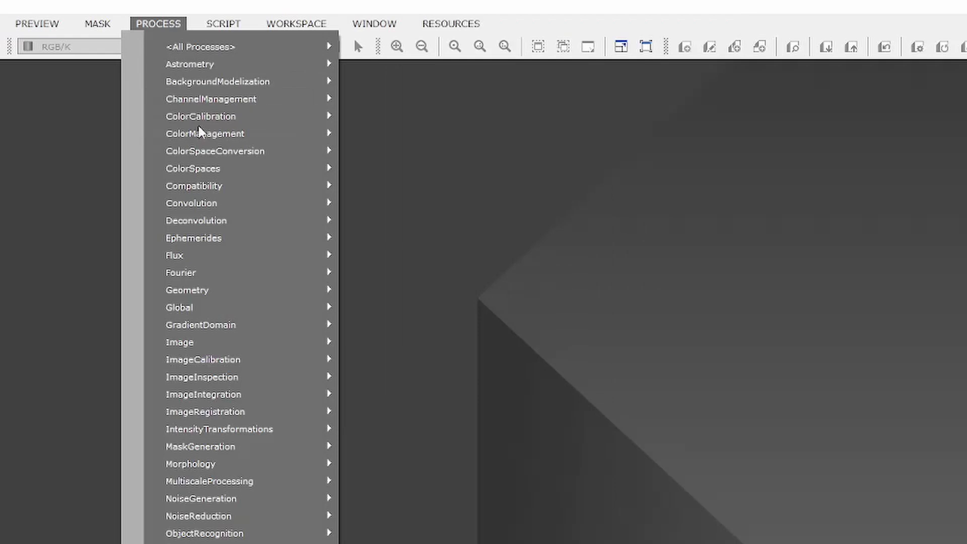
mouse_move(195, 159)
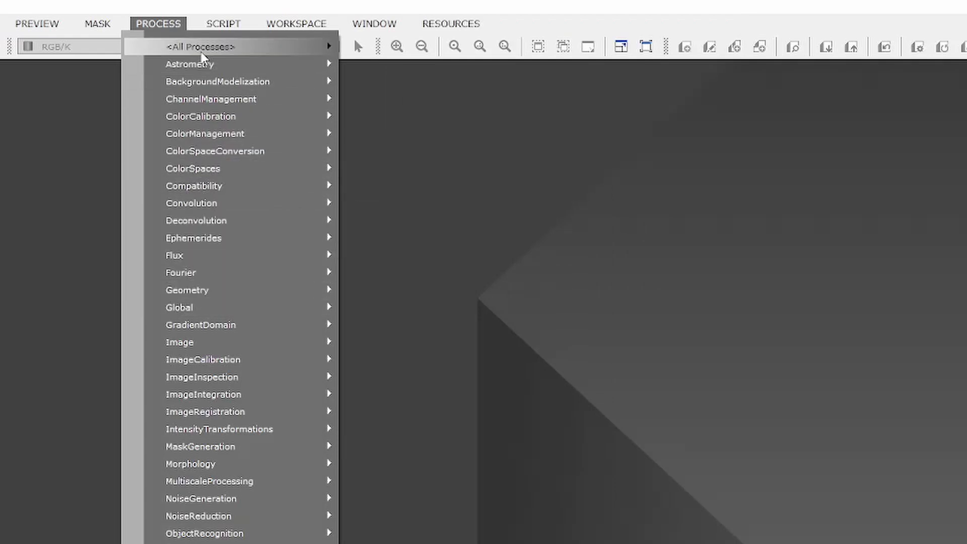
mouse_move(201, 45)
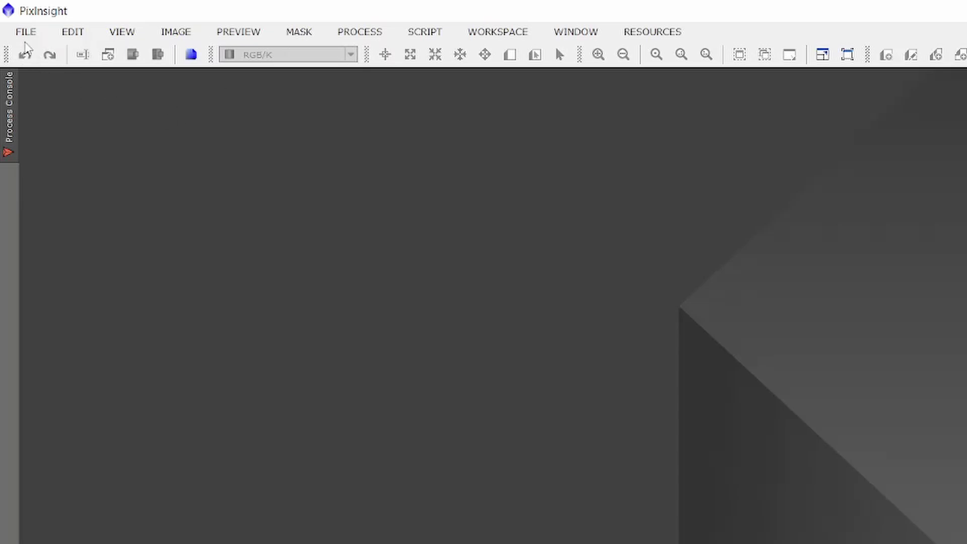
Step: Open the image NGC7000_Norte_America_360mm_DSLR_UHC_DSS_Apilado.TIF and move its window toward the middle of the workspace
left_click(26, 32)
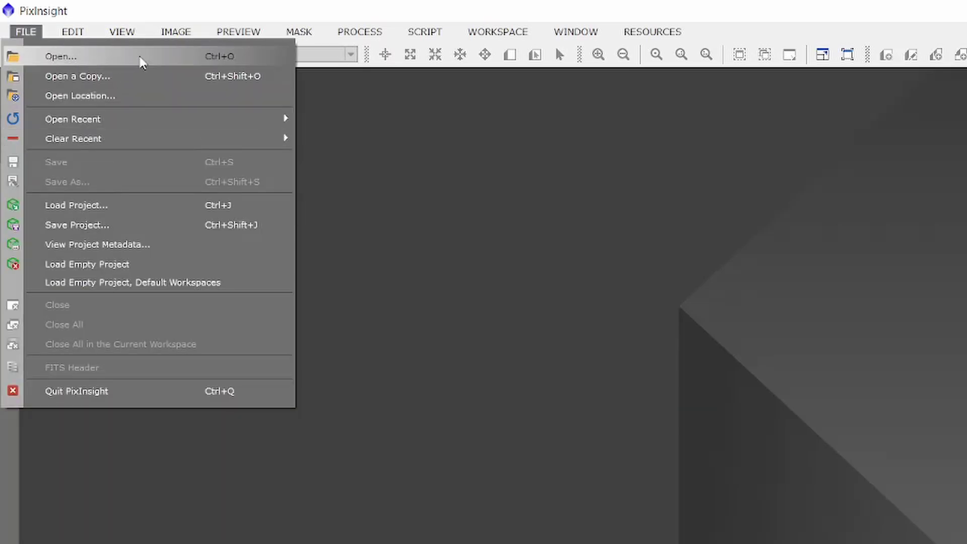
left_click(73, 63)
scroll(676, 278, "down", 15)
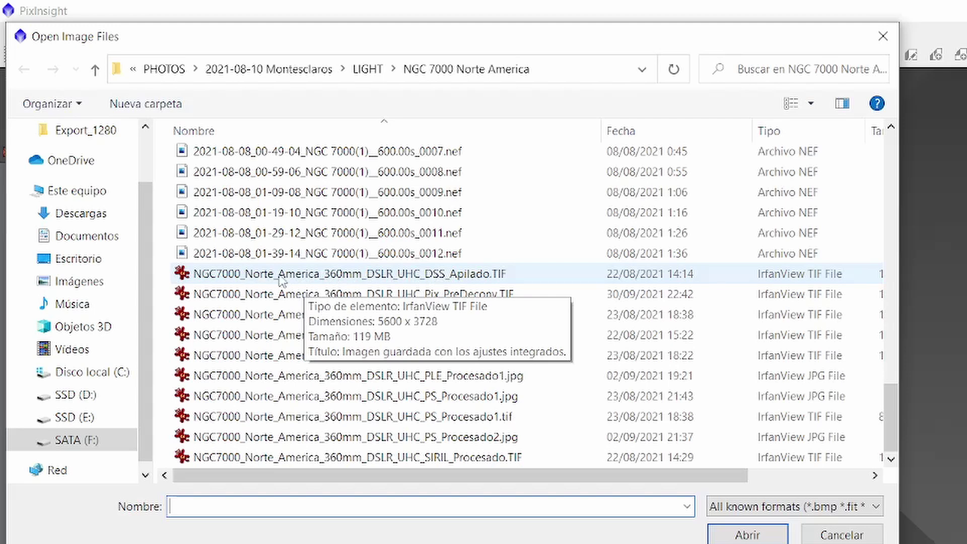
left_click(337, 280)
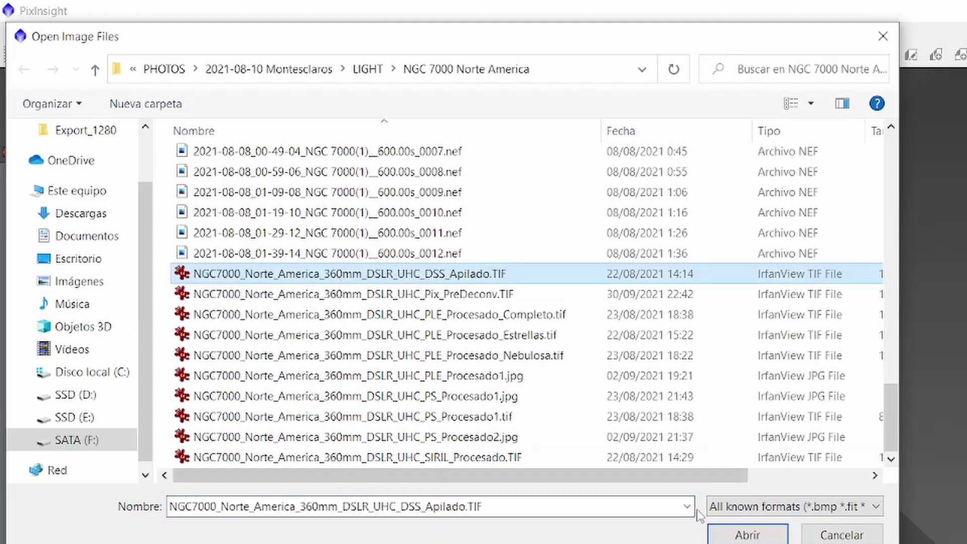
left_click(748, 535)
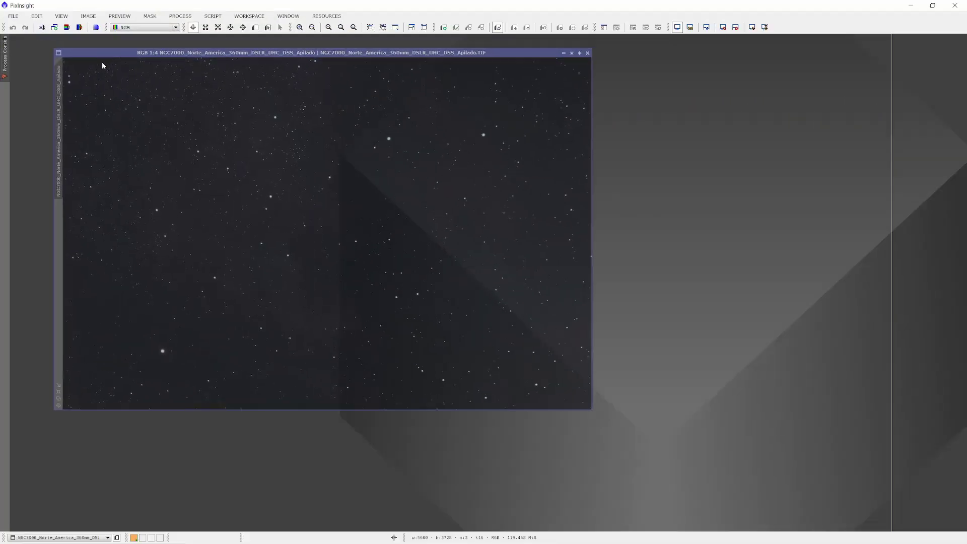
left_click_drag(102, 61, 238, 94)
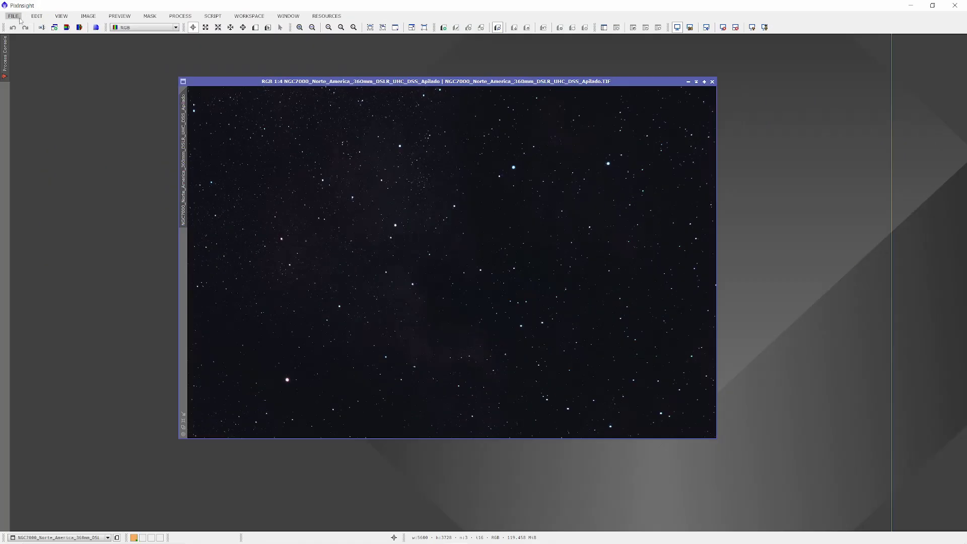
left_click(13, 15)
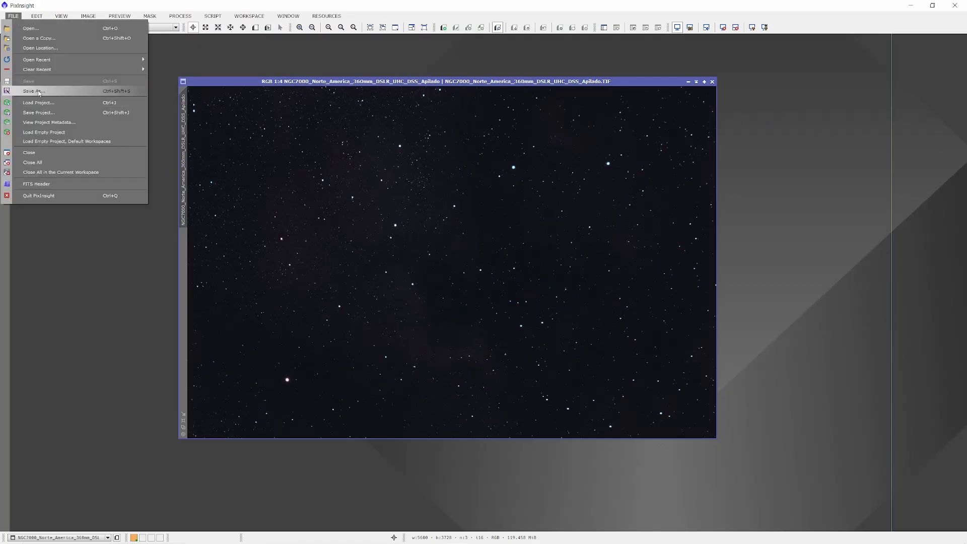
left_click(435, 86)
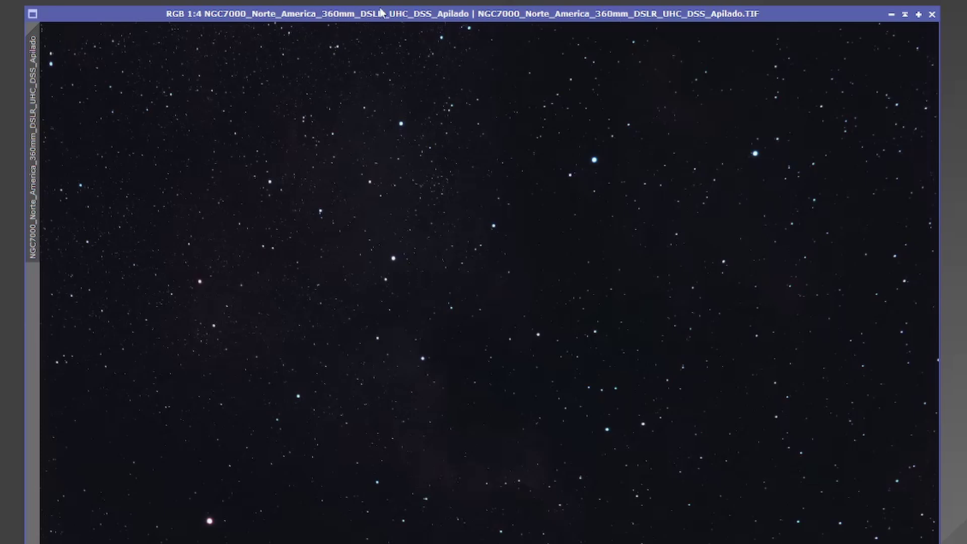
Step: Minimise the NGC7000 image window to an icon and place the icon in the workspace's upper-left corner
left_click(891, 15)
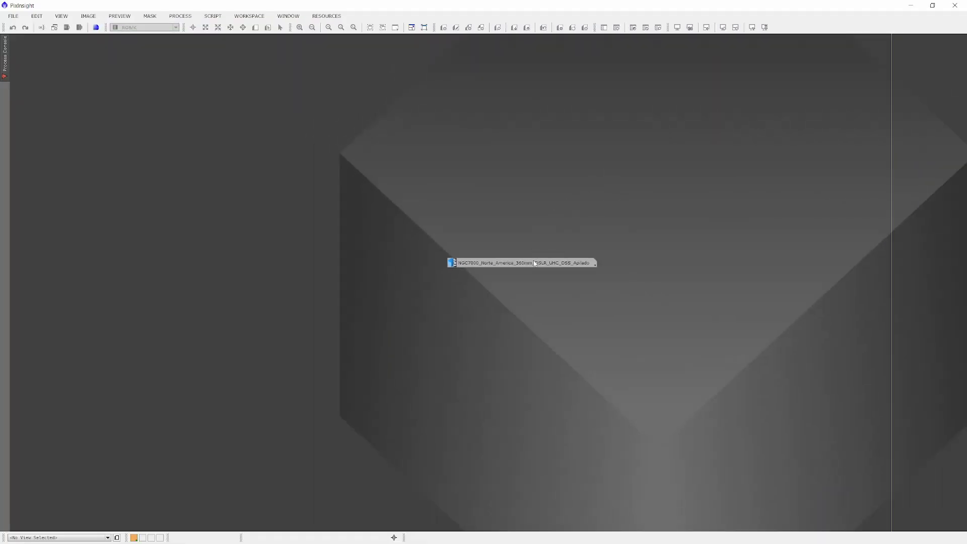
left_click_drag(535, 263, 246, 67)
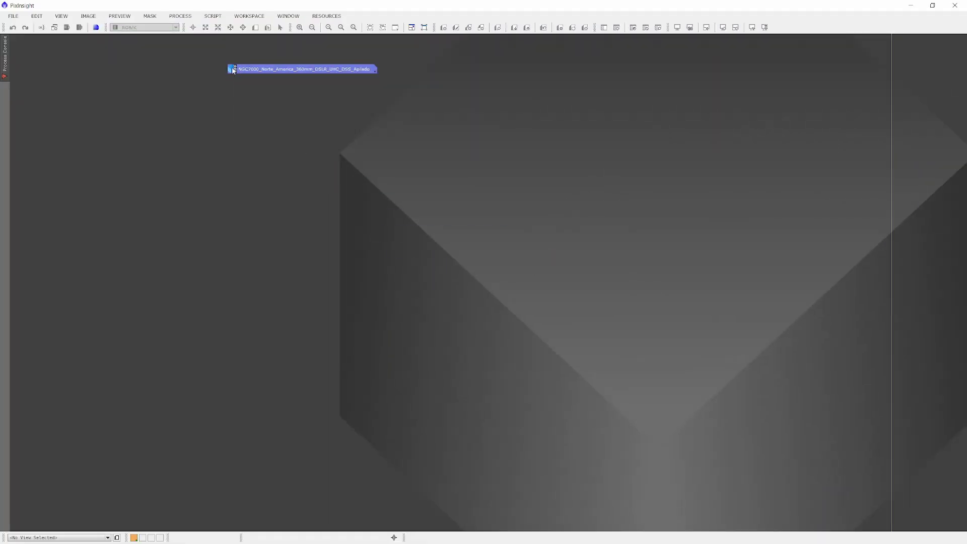
mouse_move(234, 70)
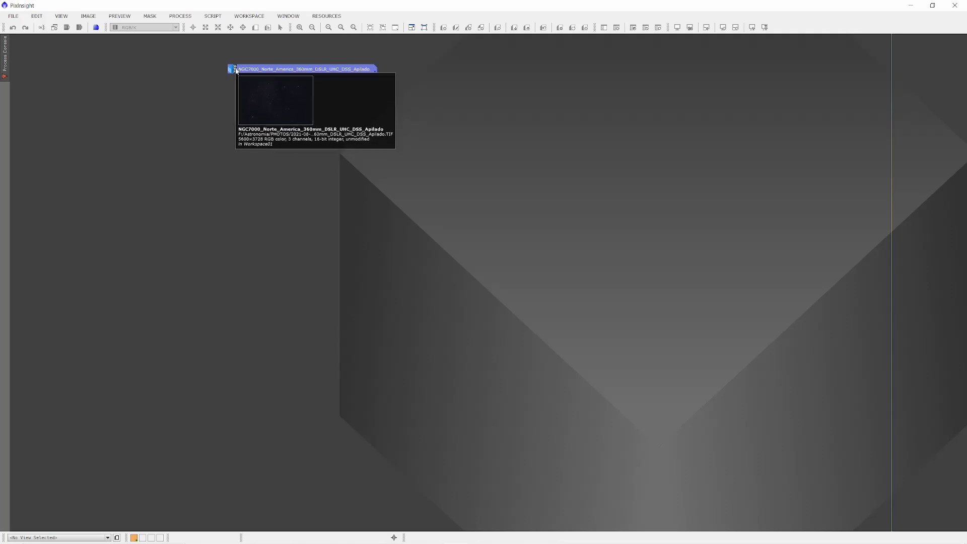
left_click_drag(235, 69, 77, 54)
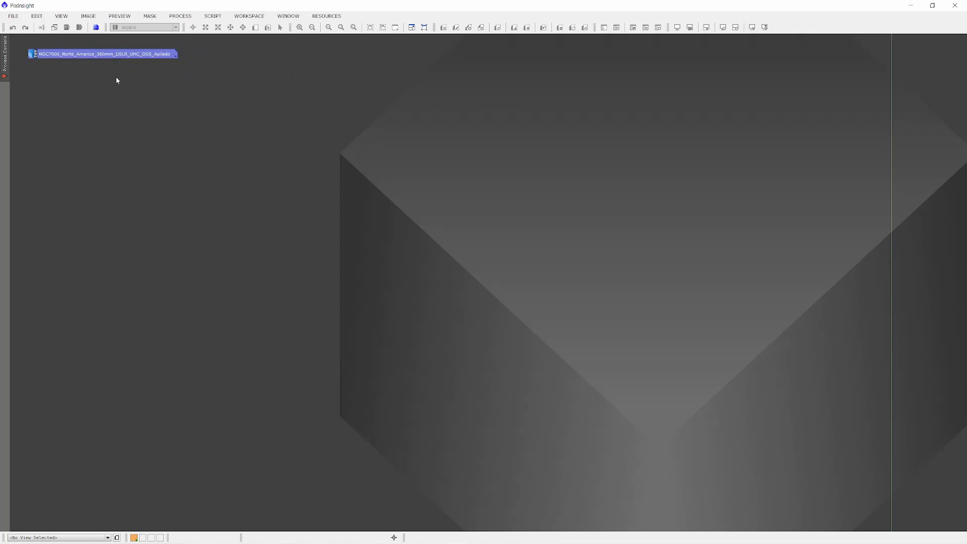
Step: Restore the NGC7000 image from its icon, shade its window to the title bar, move the bar around the workspace, and unshade it
double_click(128, 53)
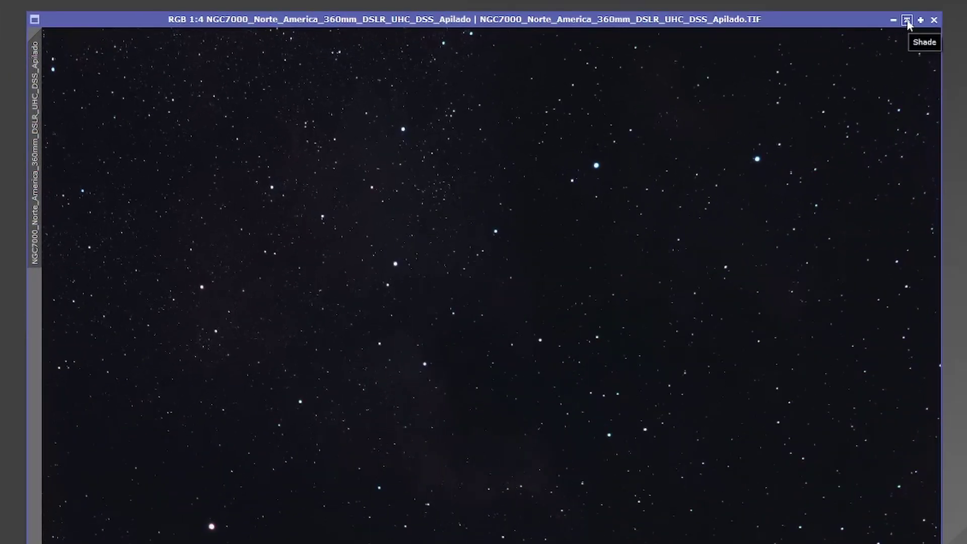
left_click(908, 23)
left_click_drag(439, 318, 374, 32)
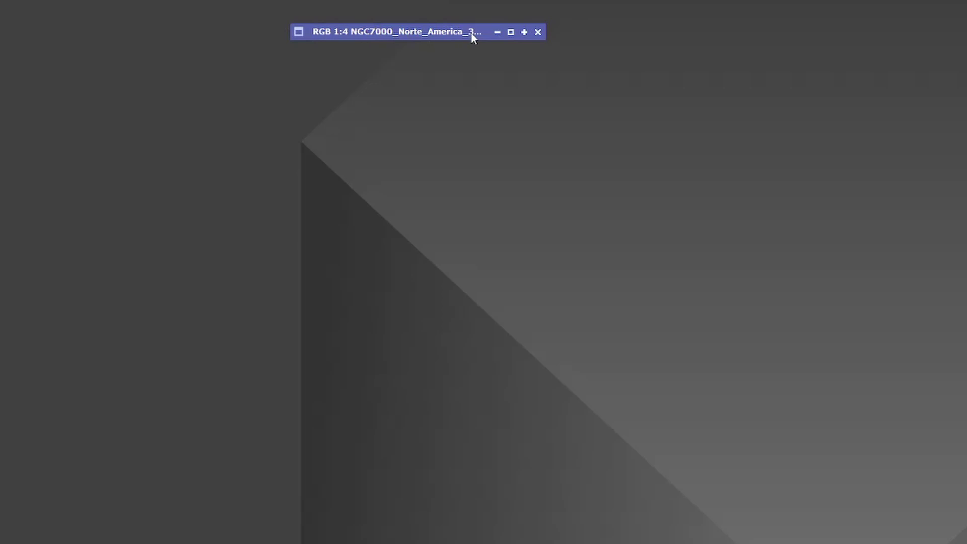
left_click_drag(441, 31, 231, 108)
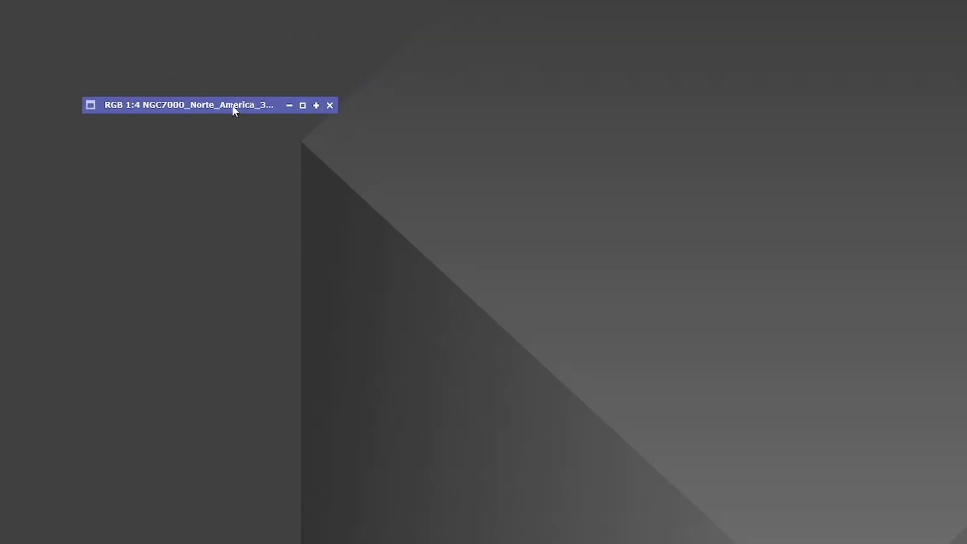
left_click(297, 111)
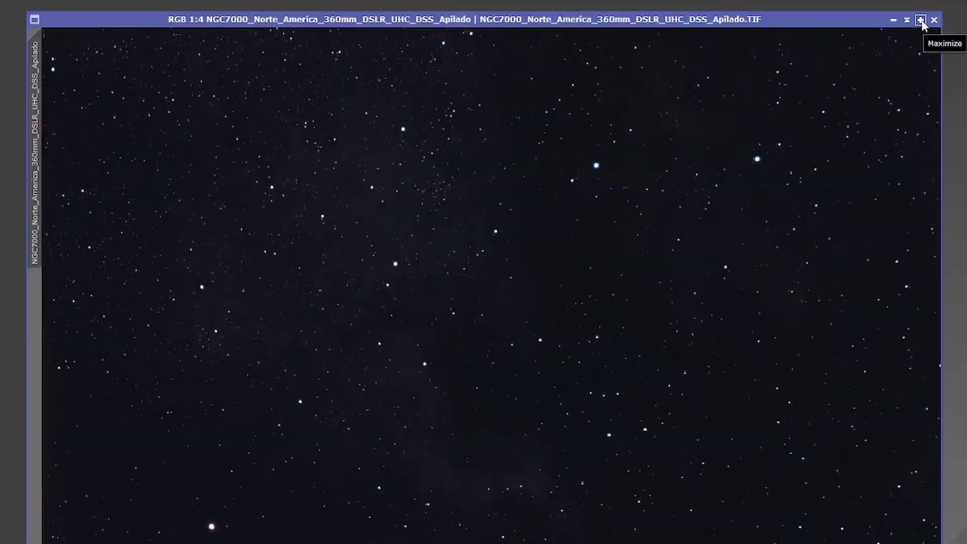
Step: Maximise the NGC7000 image window to fill the workspace and return it to its normal windowed size
left_click(921, 20)
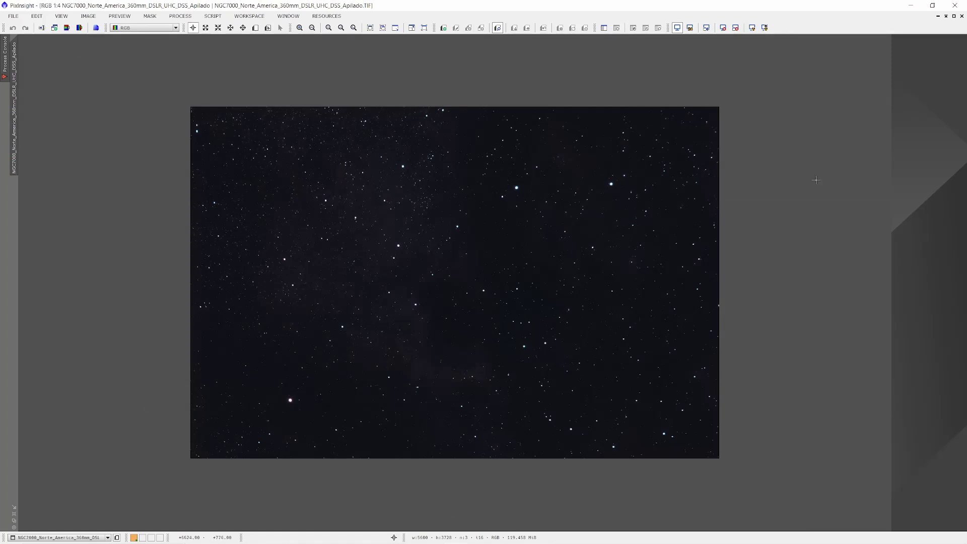
left_click(954, 16)
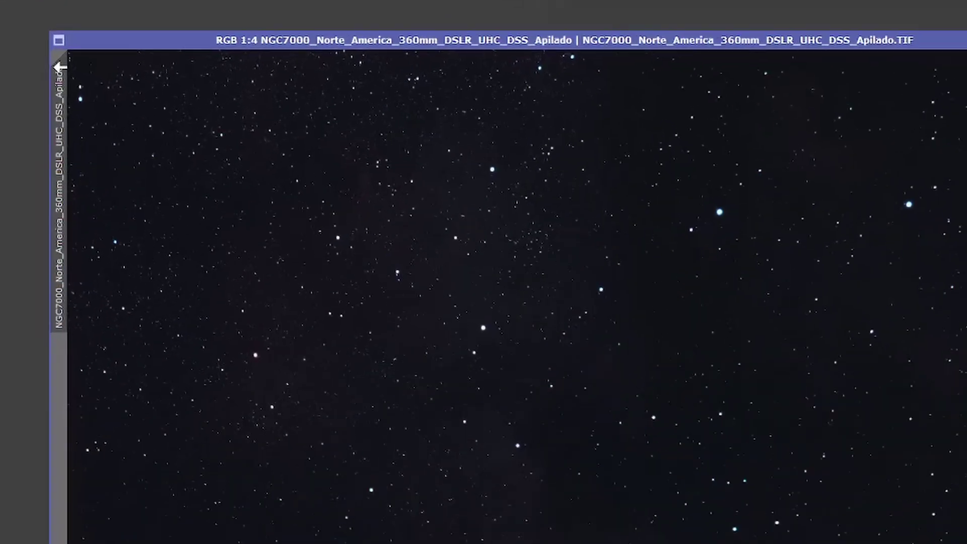
mouse_move(186, 138)
mouse_move(61, 218)
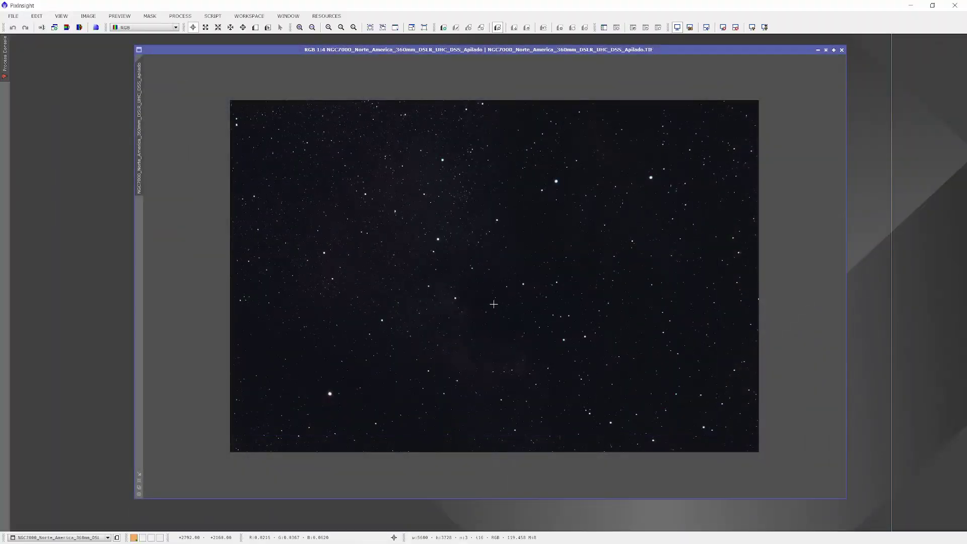
Step: Zoom the NGC7000 image in and out within its window, then fit the window to the image at 1:5
scroll(488, 285, "up", 3)
scroll(488, 285, "up", 2)
scroll(488, 285, "down", 3)
scroll(488, 285, "down", 5)
scroll(488, 285, "up", 4)
scroll(488, 285, "down", 5)
scroll(488, 285, "up", 4)
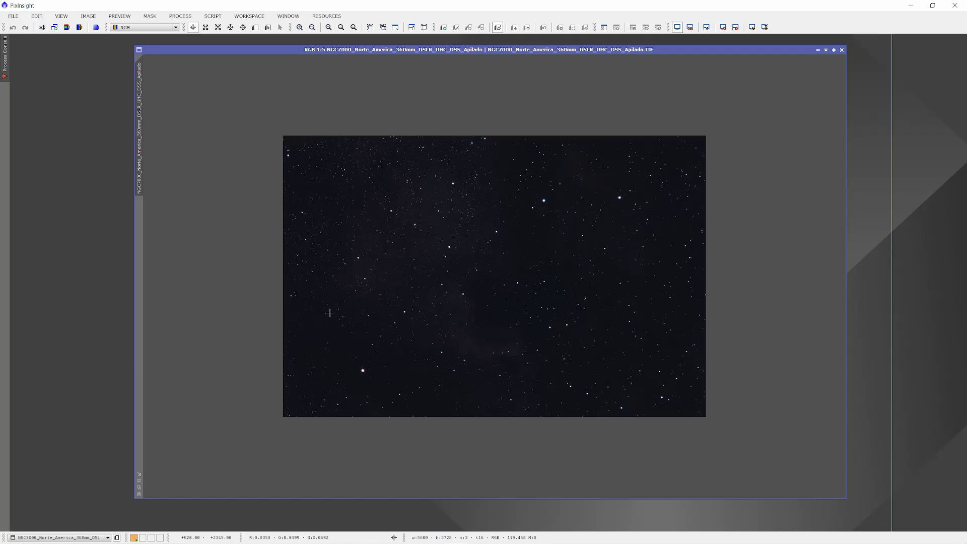
left_click(140, 474)
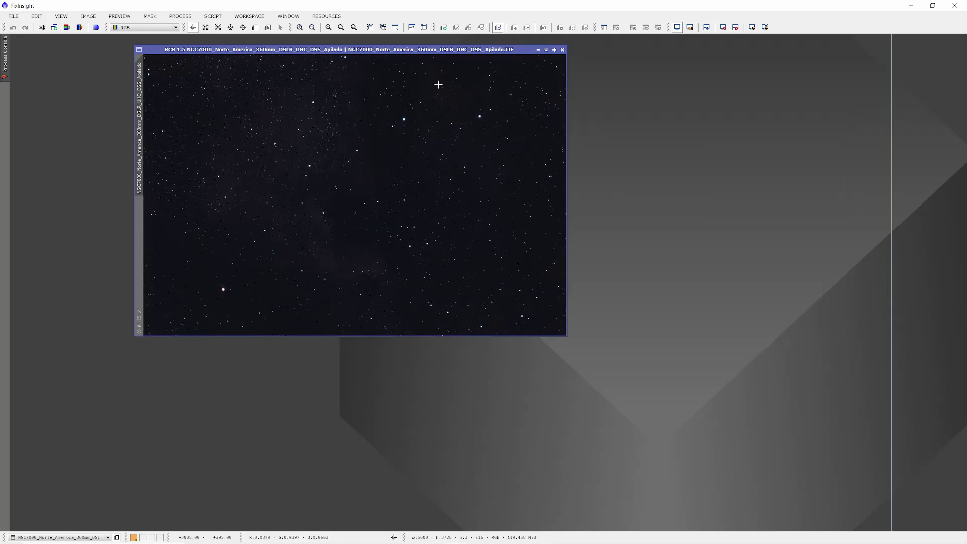
Step: Show the NGC7000 image at 1:1 zoom and examine the stars across different regions
left_click(141, 319)
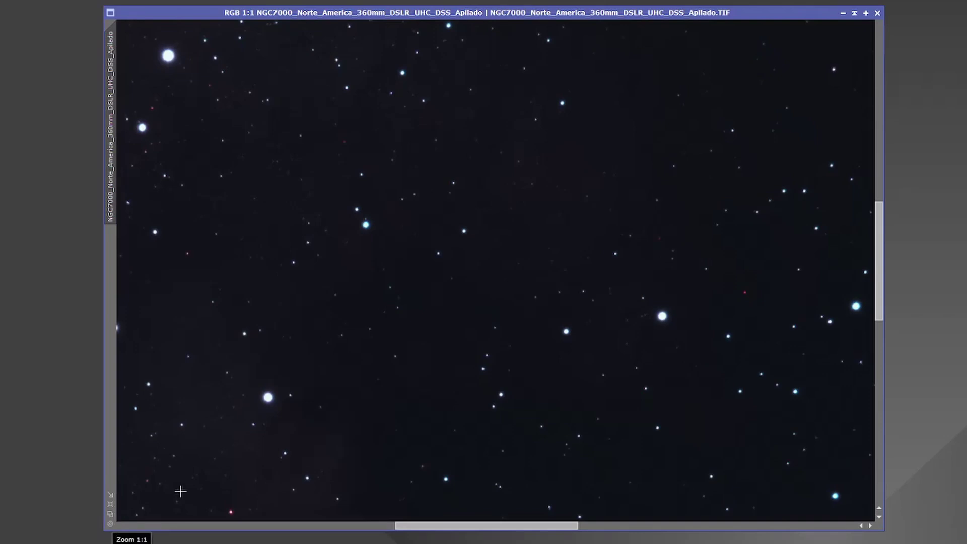
left_click_drag(548, 526, 285, 526)
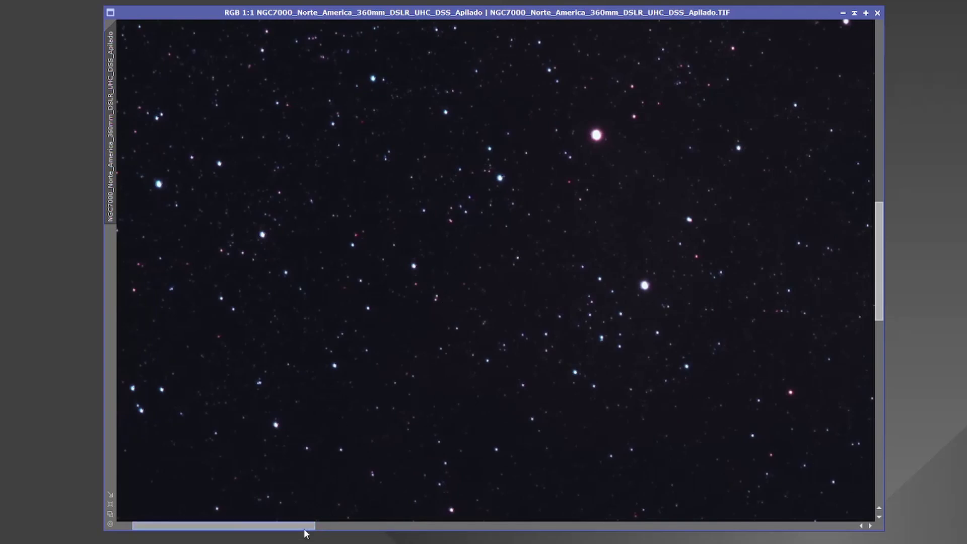
left_click_drag(306, 526, 253, 528)
left_click_drag(884, 226, 885, 419)
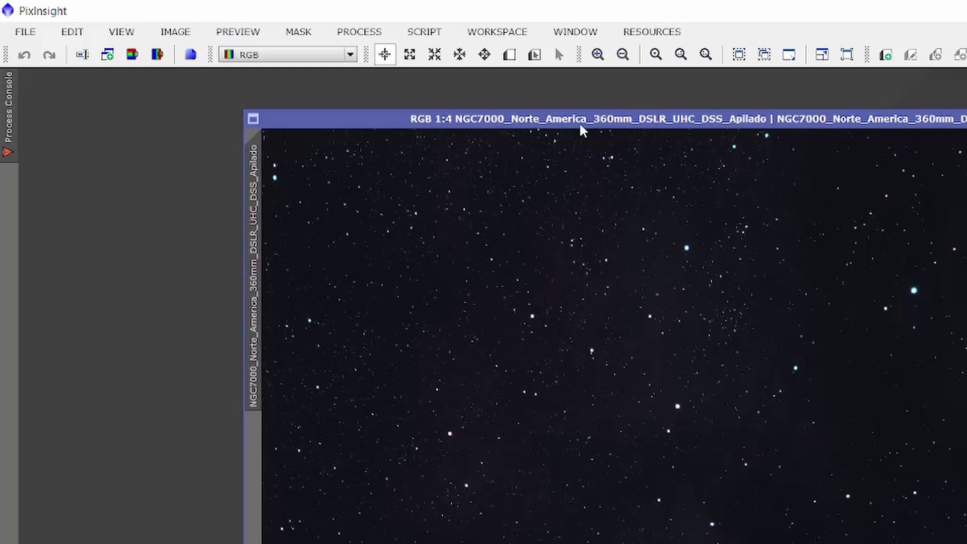
Step: Try to set the NGC7000 image's identifier to "Imagen Original"
left_click(84, 55)
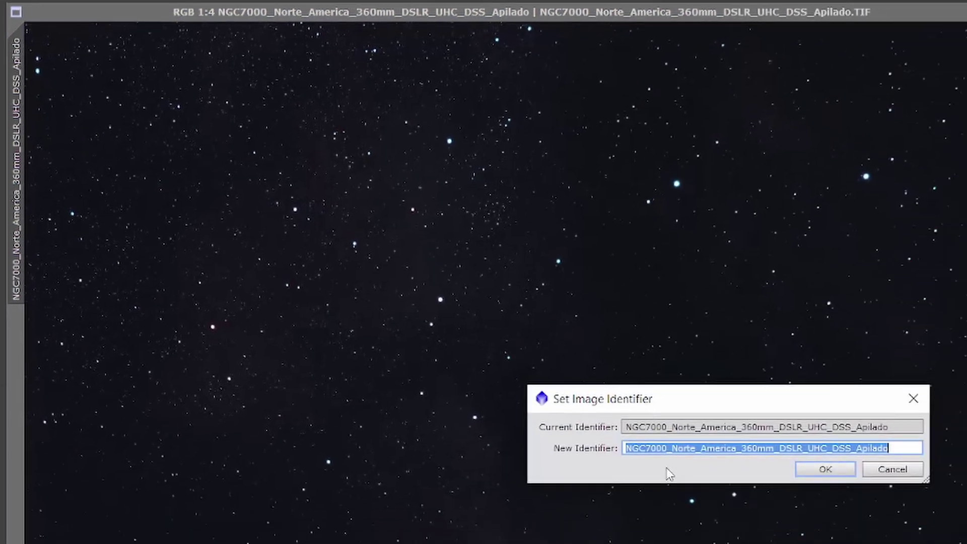
type("Imagen Original")
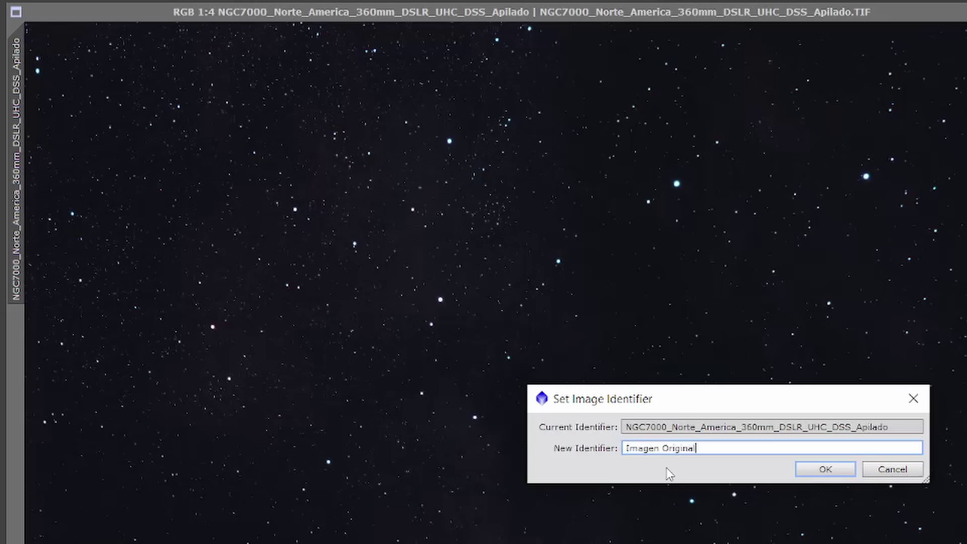
left_click(825, 469)
left_click(819, 472)
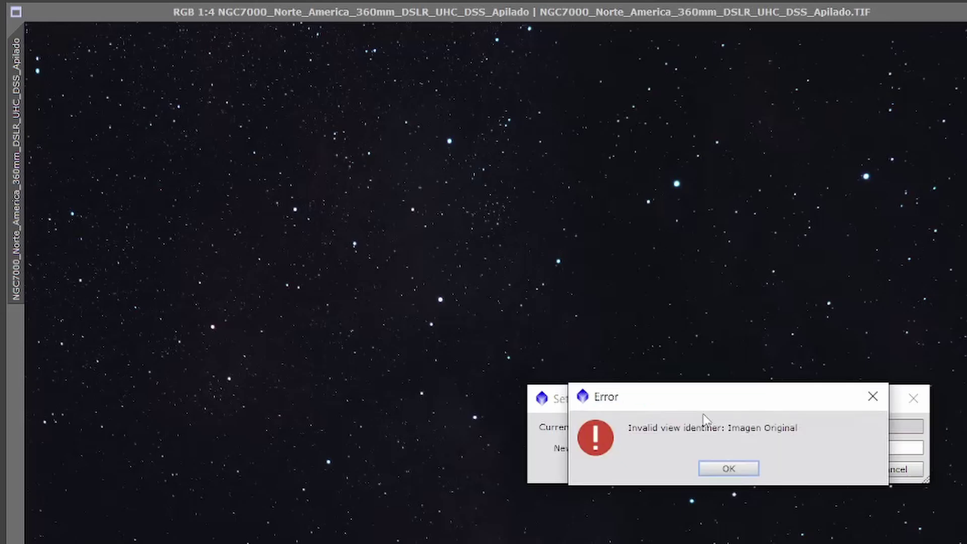
left_click(723, 475)
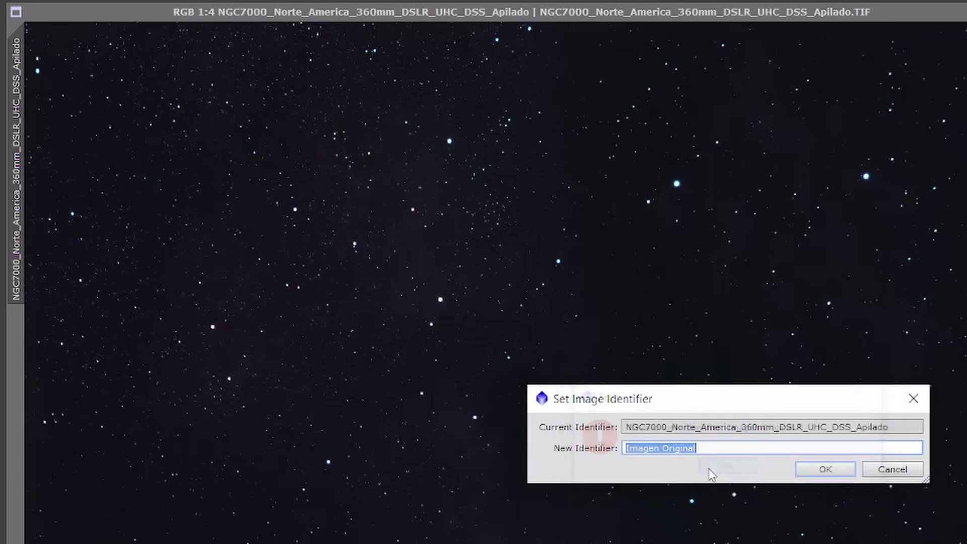
Step: Replace the space in the new identifier with an underscore and apply Imagen_Original as the image's identifier
left_click(663, 452)
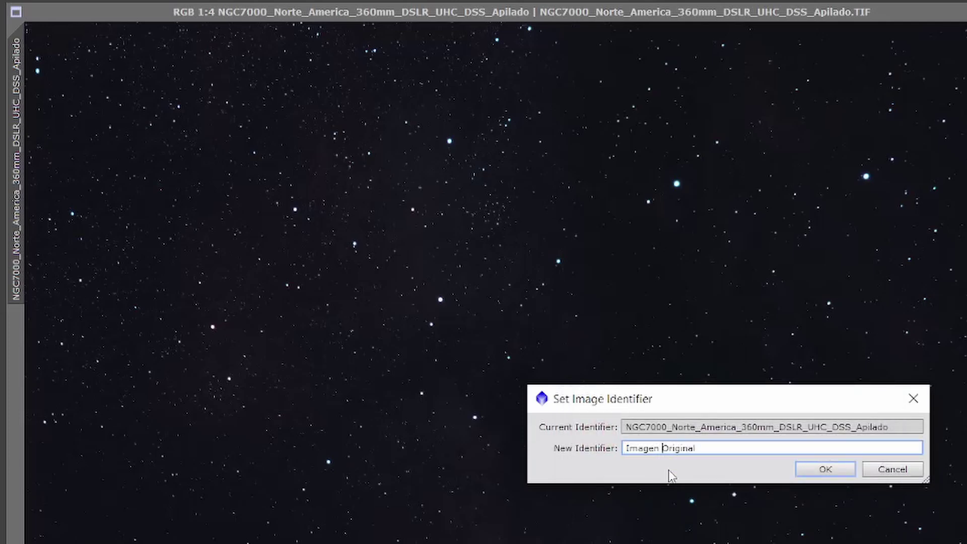
key("BackSpace")
type("_")
left_click(824, 470)
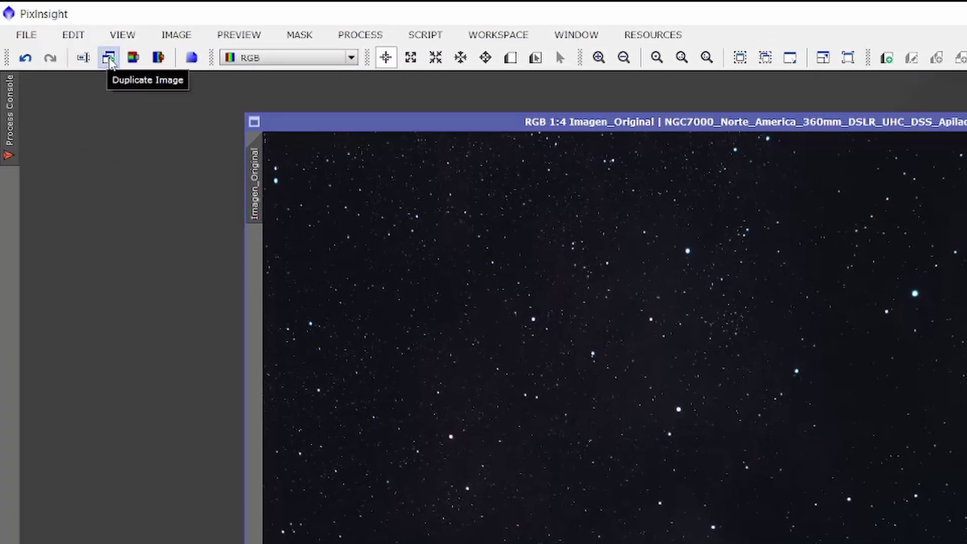
Step: Duplicate Imagen_Original and extract its CIE L* component, moving each resulting window aside for comparison with the original
left_click(109, 59)
mouse_move(803, 161)
left_mouse_down()
mouse_move(966, 205)
mouse_move(966, 194)
left_mouse_up()
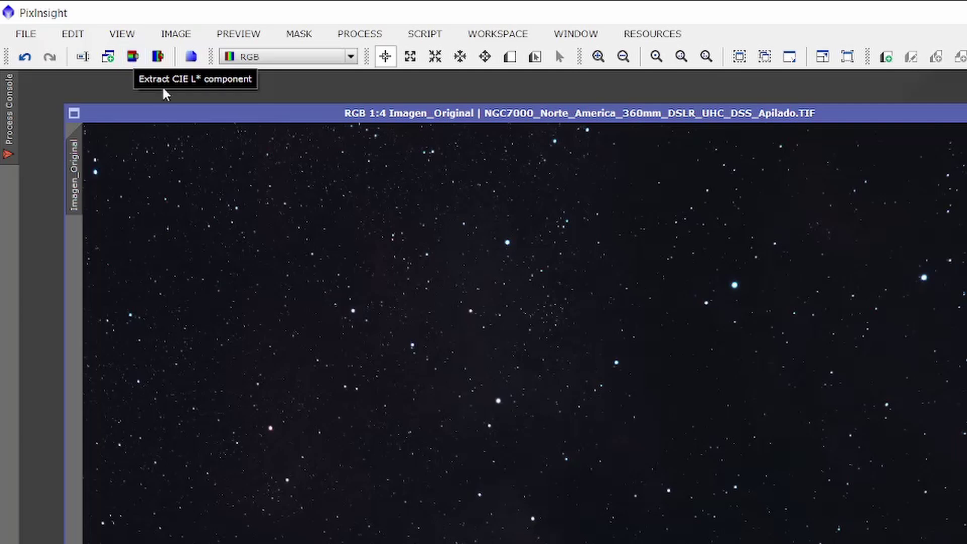
left_click(132, 57)
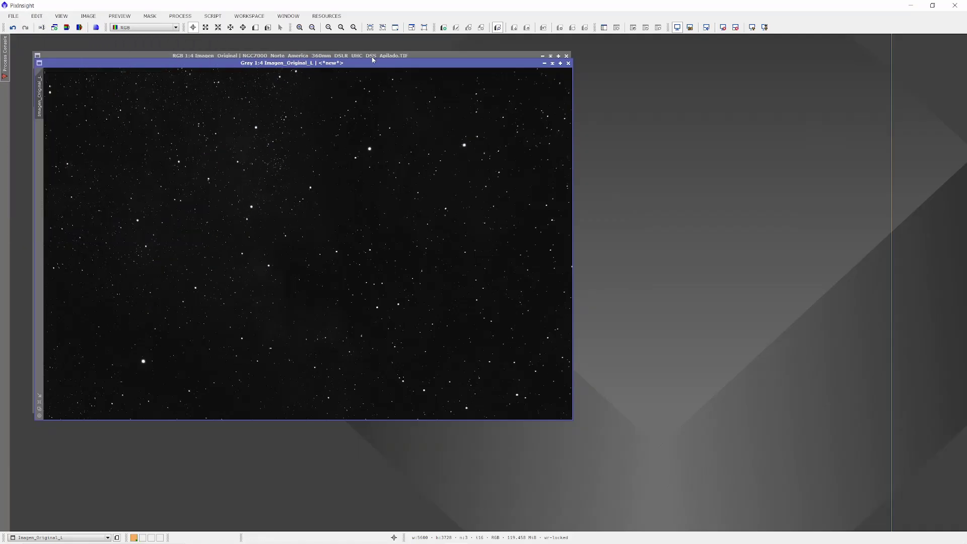
left_click_drag(374, 58, 716, 55)
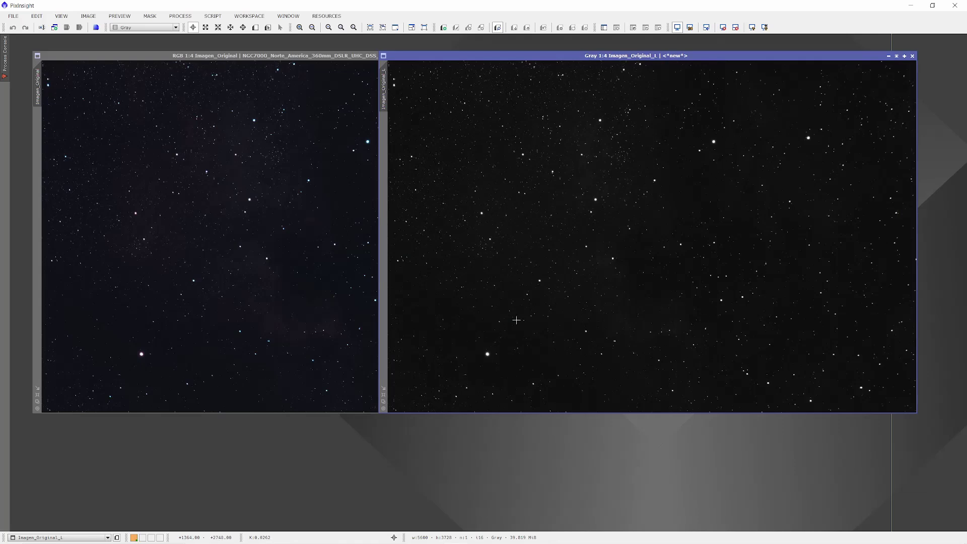
left_click_drag(610, 61, 606, 93)
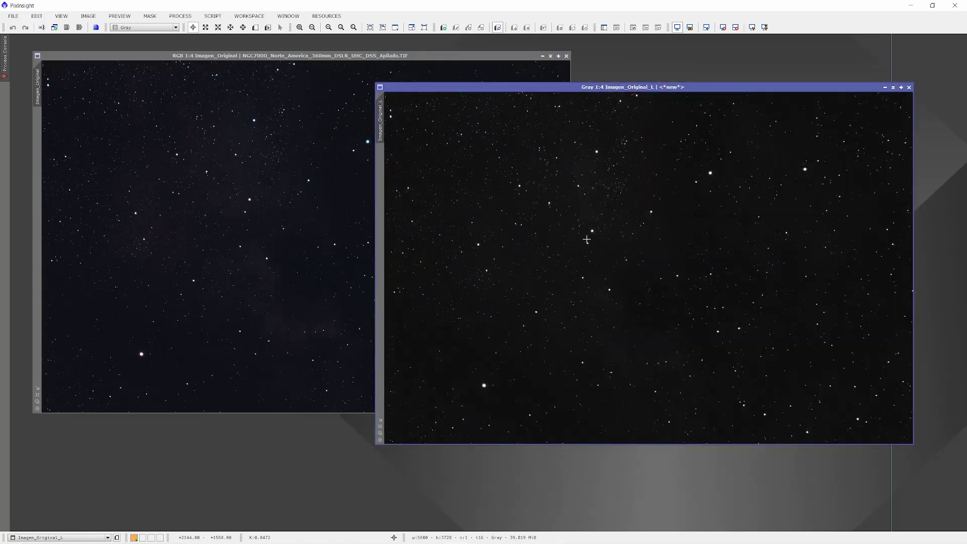
Step: Split Imagen_Original into its separate RGB channel images and spread the blue and green channel windows apart to reveal the red one
left_click(79, 29)
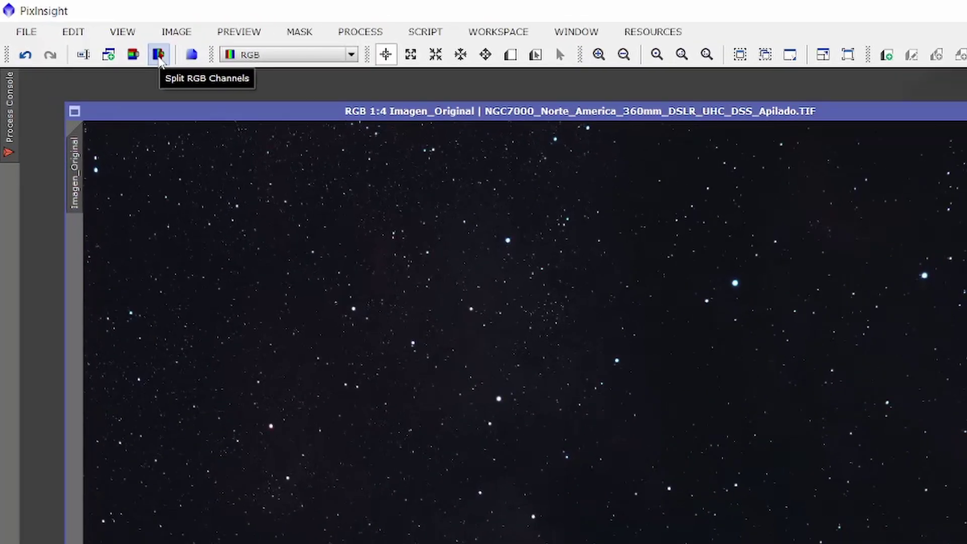
left_click(159, 55)
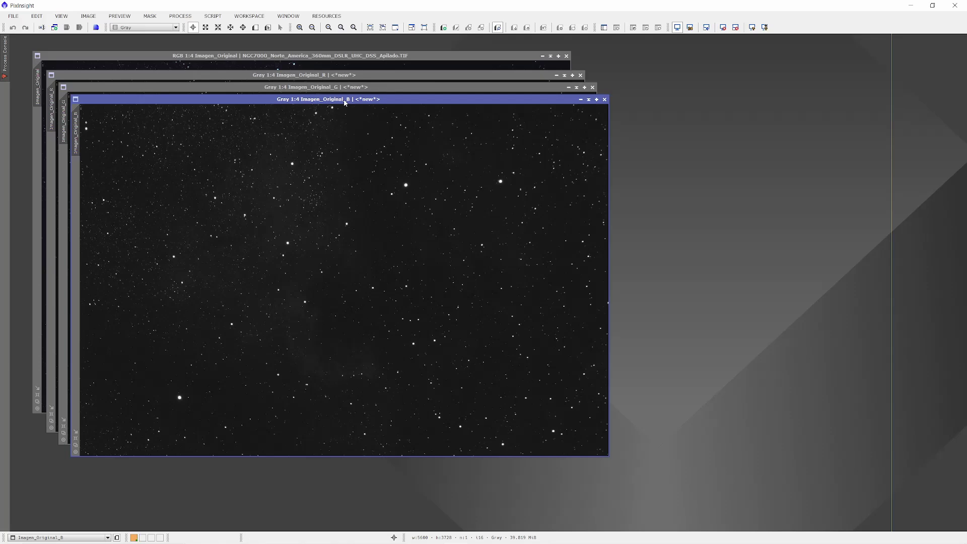
left_click_drag(345, 102, 722, 178)
left_click_drag(489, 90, 489, 185)
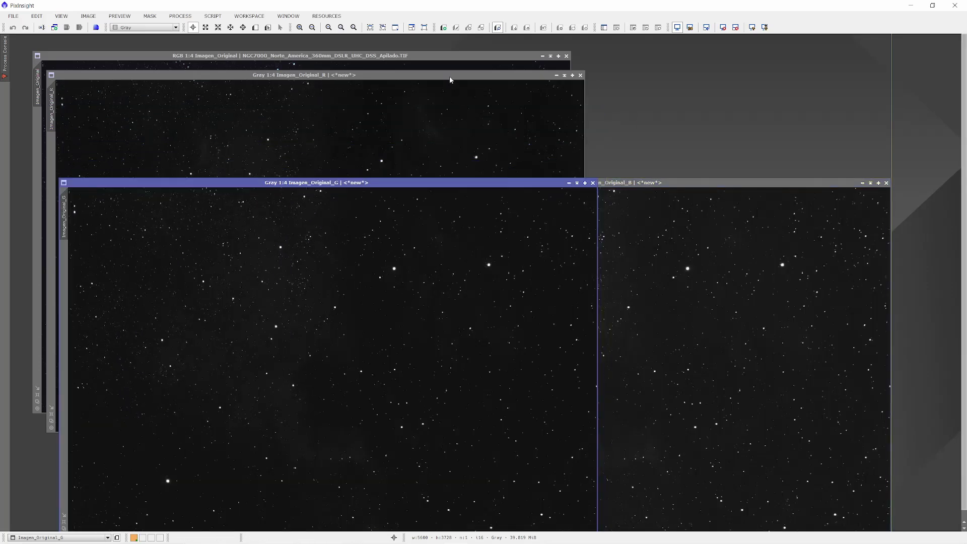
left_click(451, 82)
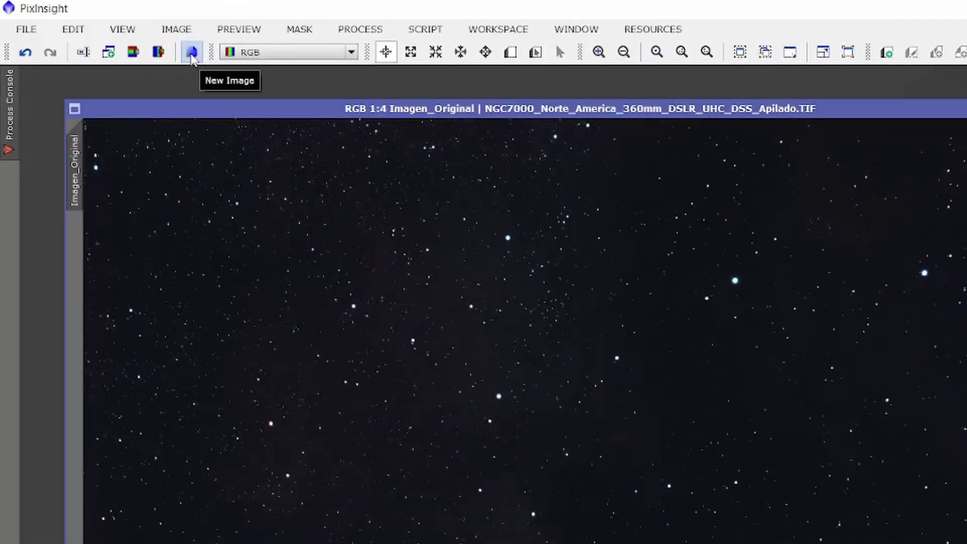
left_click(194, 53)
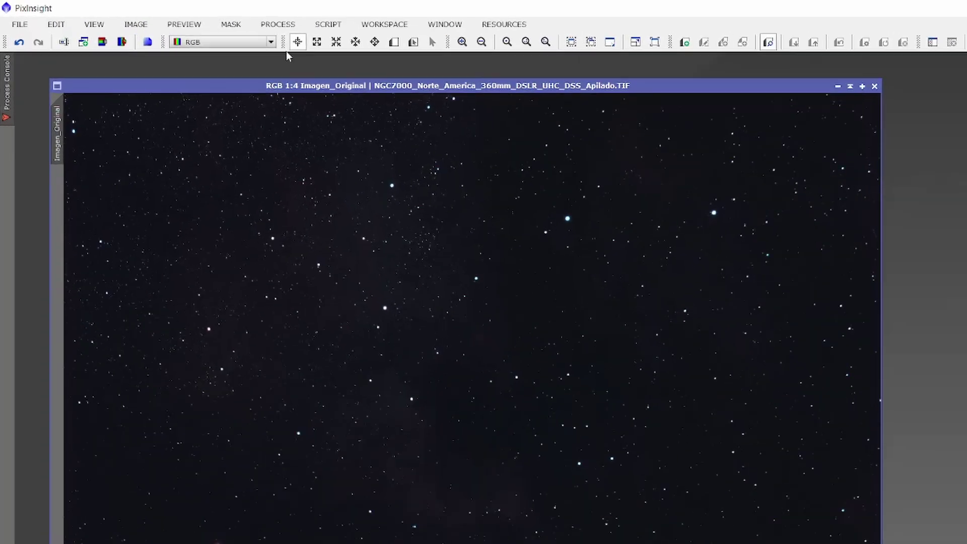
Step: Display Imagen_Original's Red channel and its Blue channel in turn, then return the display to RGB
left_click(175, 27)
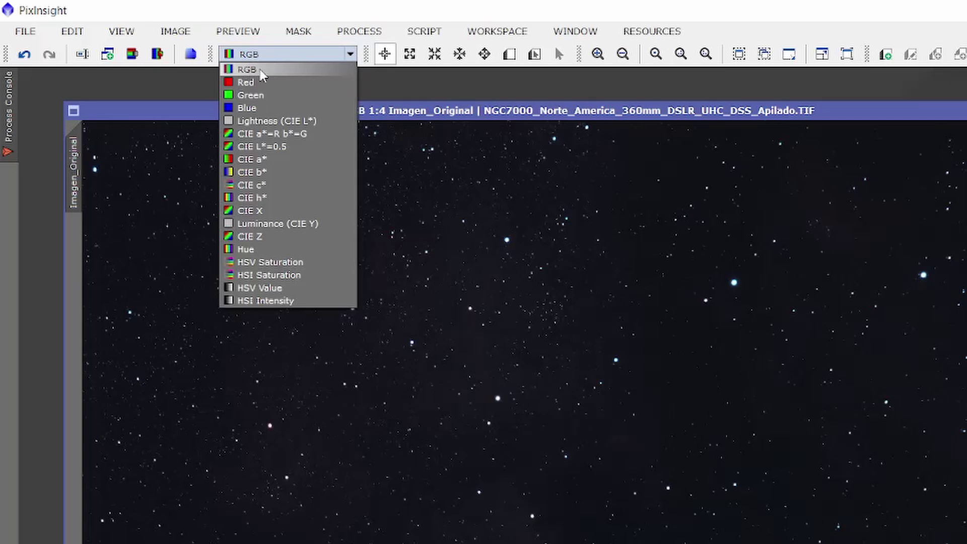
left_click(247, 72)
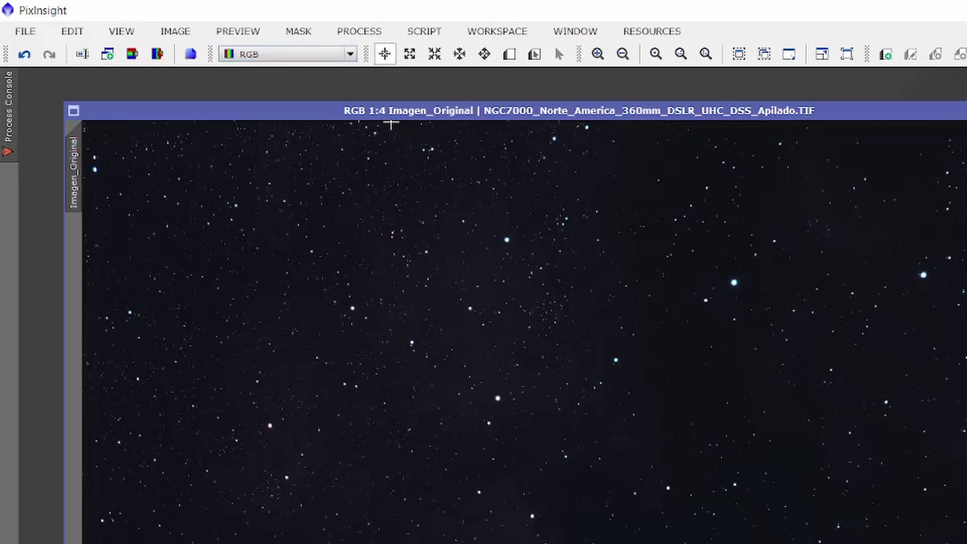
left_click(350, 54)
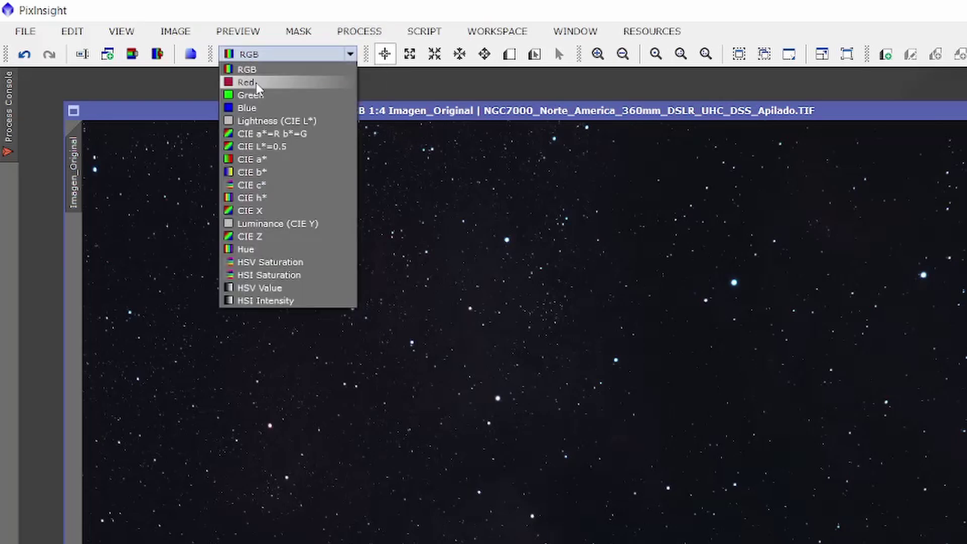
left_click(250, 81)
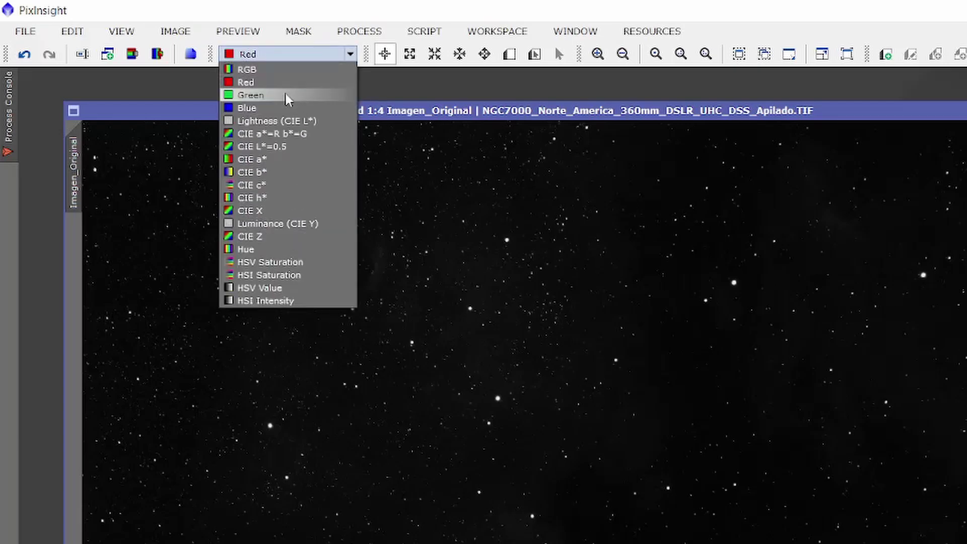
left_click(282, 108)
left_click(350, 54)
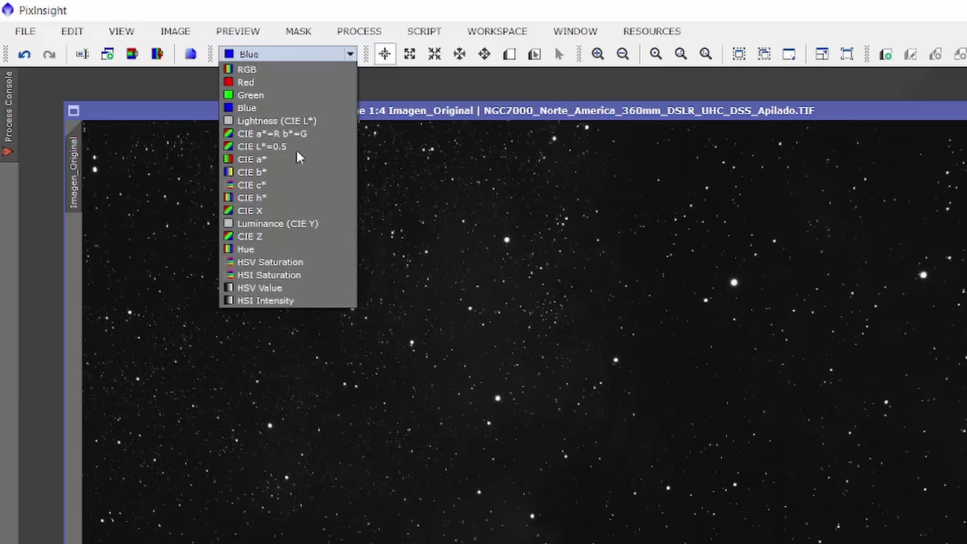
left_click(292, 76)
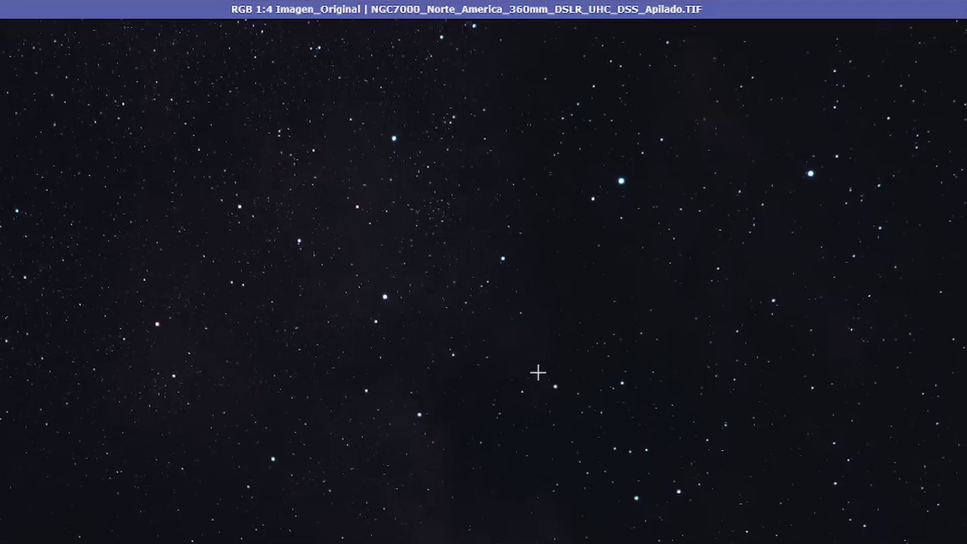
Step: Probe the pixel readouts near the middle of Imagen_Original, then activate Zoom In Mode
left_click(492, 310)
left_click_drag(493, 310, 572, 307)
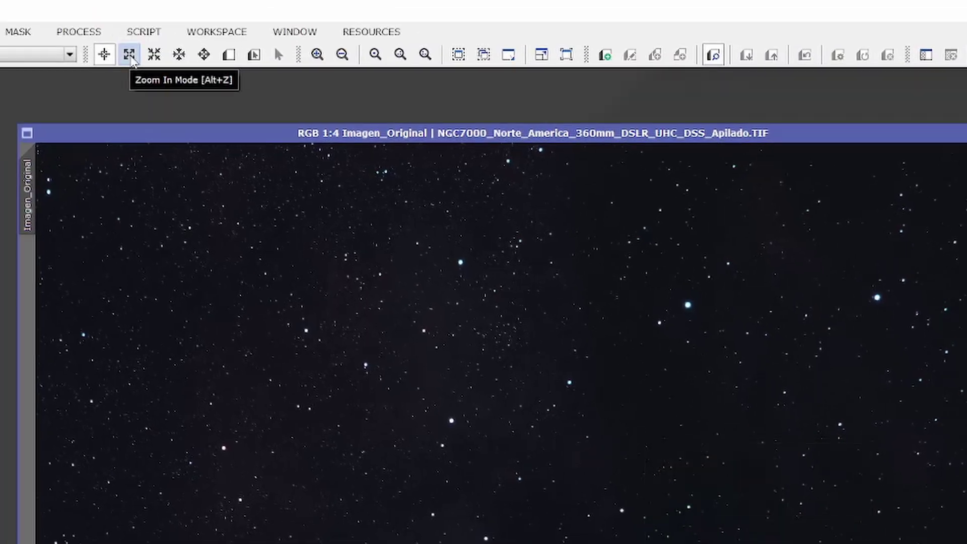
left_click(129, 54)
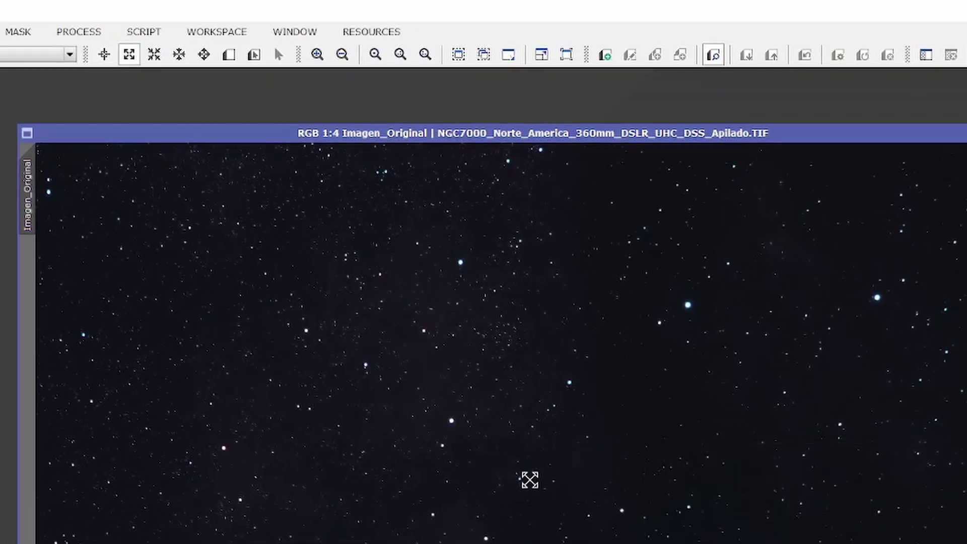
Step: Zoom in on a rectangular area left of Imagen_Original's centre and zoom back out to 1:8 by framing areas in Zoom Out Mode
left_click_drag(333, 315, 573, 473)
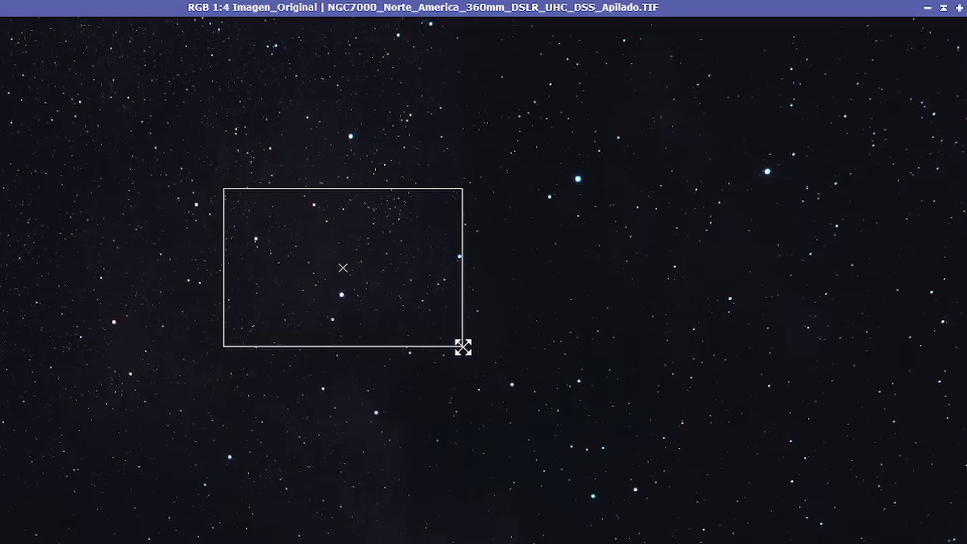
left_click_drag(463, 347, 562, 442)
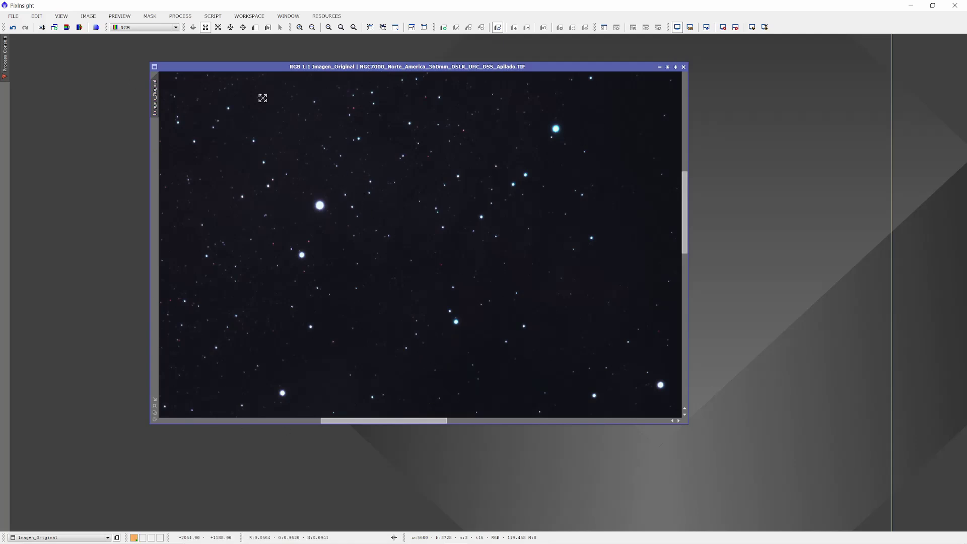
left_click(218, 28)
left_click_drag(238, 143, 541, 373)
left_click_drag(233, 119, 595, 393)
left_click_drag(250, 148, 589, 378)
left_click_drag(249, 143, 592, 364)
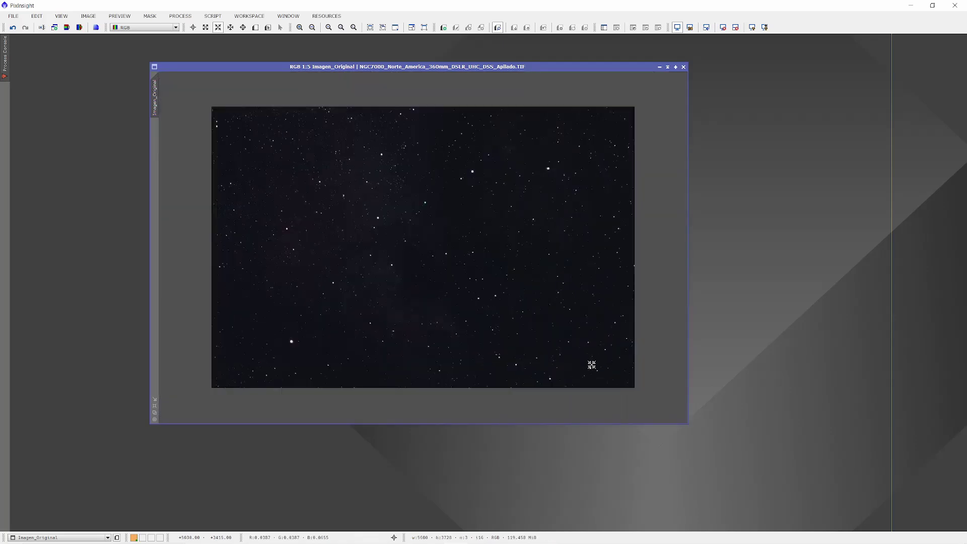
left_click_drag(292, 200, 522, 360)
left_click_drag(359, 194, 550, 329)
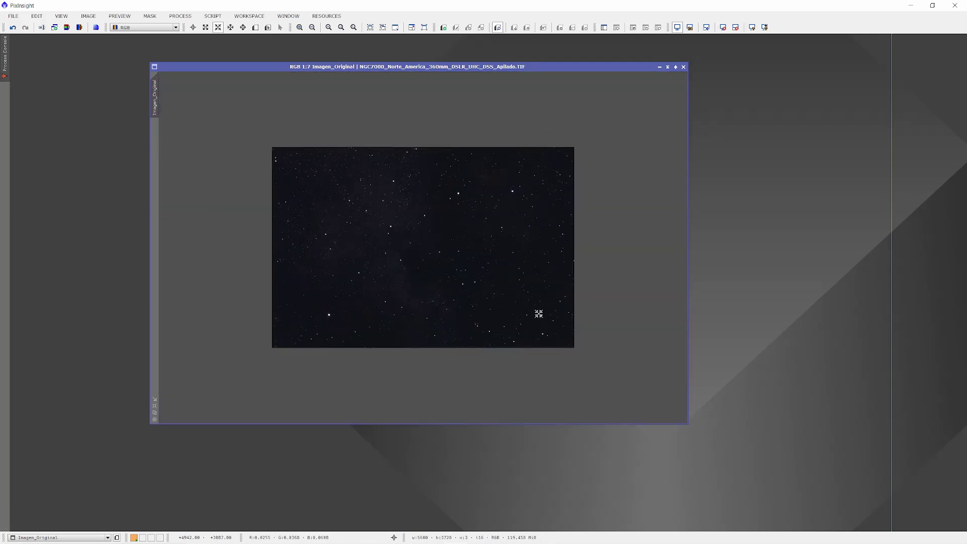
left_click_drag(375, 197, 509, 328)
Step: Activate Center Mode and recentre Imagen_Original on several points at different magnifications, ending at 1:4
key("alt+p")
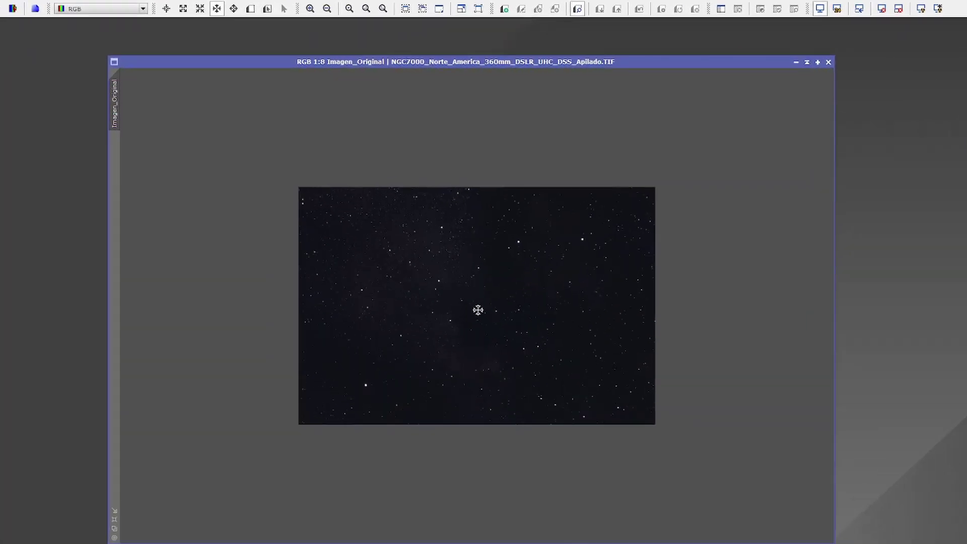
left_click(566, 358)
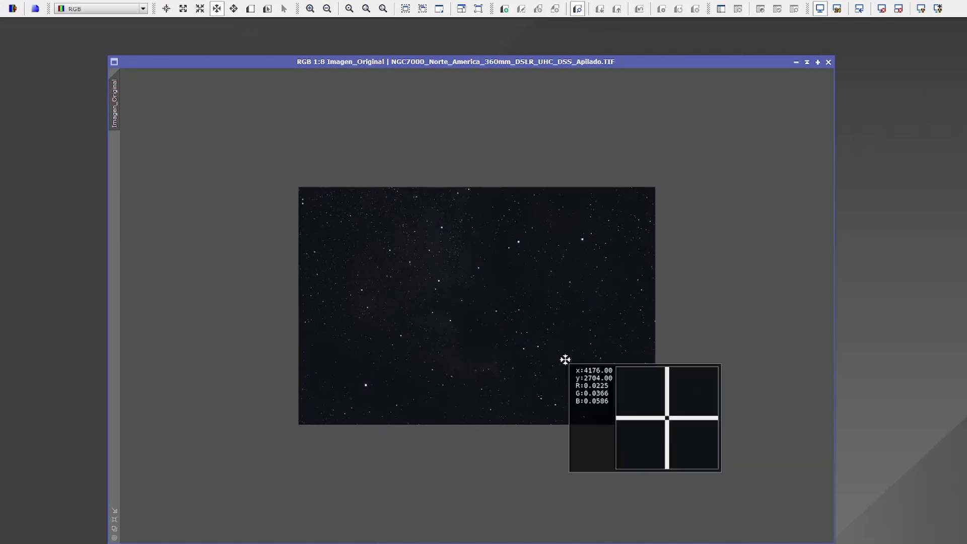
scroll(453, 368, "up", 13)
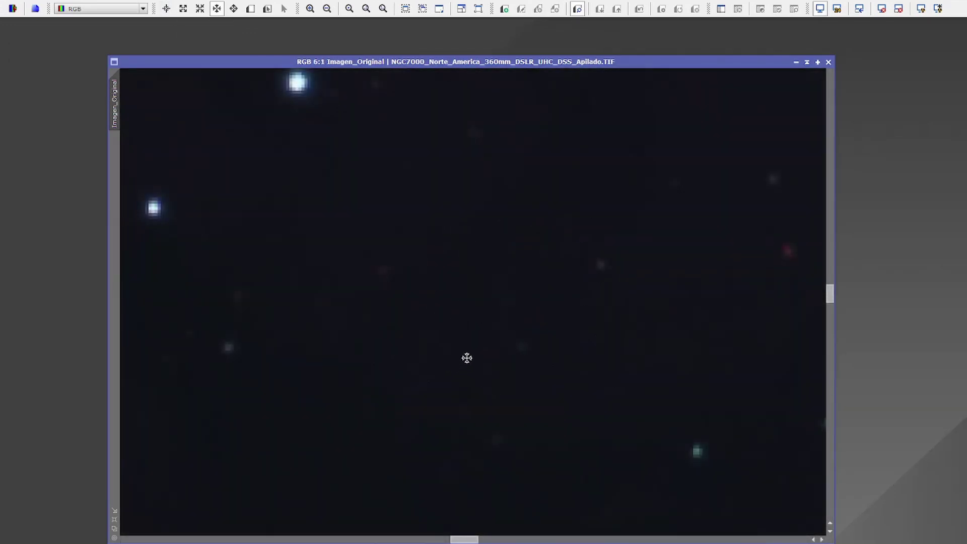
scroll(463, 361, "up", 1)
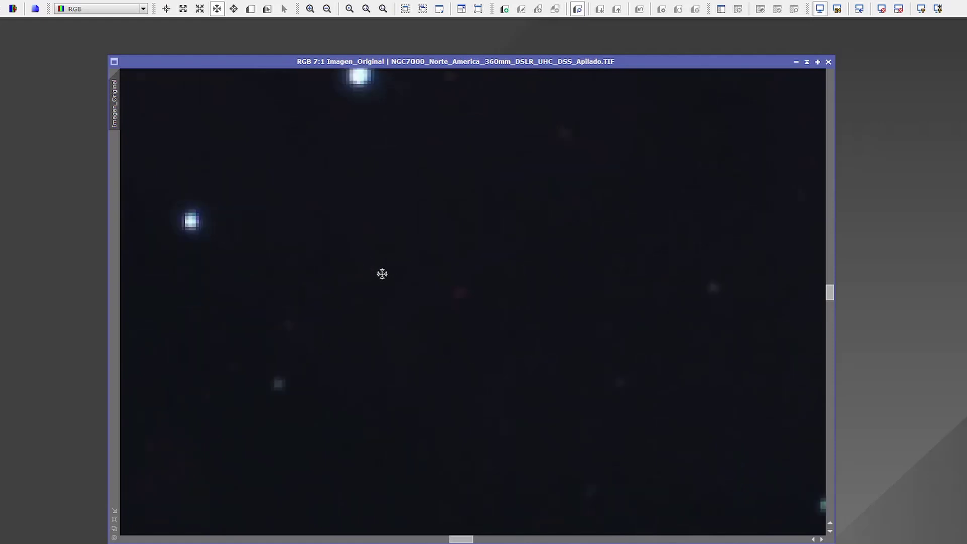
left_click(228, 213)
left_click(206, 164)
scroll(506, 353, "down", 3)
left_click(485, 319)
left_click(564, 220)
left_click(565, 220)
scroll(408, 264, "down", 6)
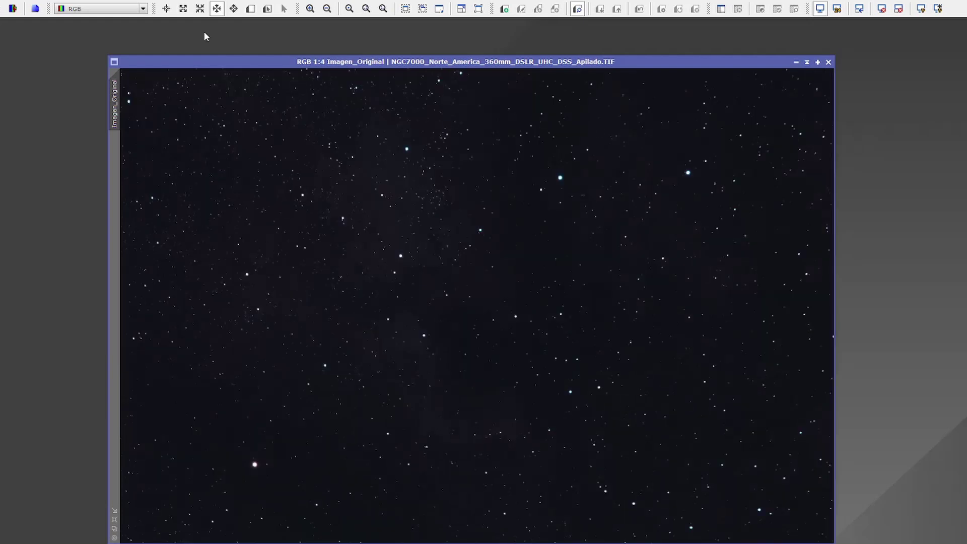
Step: Activate Pan Mode and shift the magnified Imagen_Original around in several directions, ending at 1:4
left_click(234, 9)
scroll(482, 328, "down", 1)
scroll(482, 328, "up", 7)
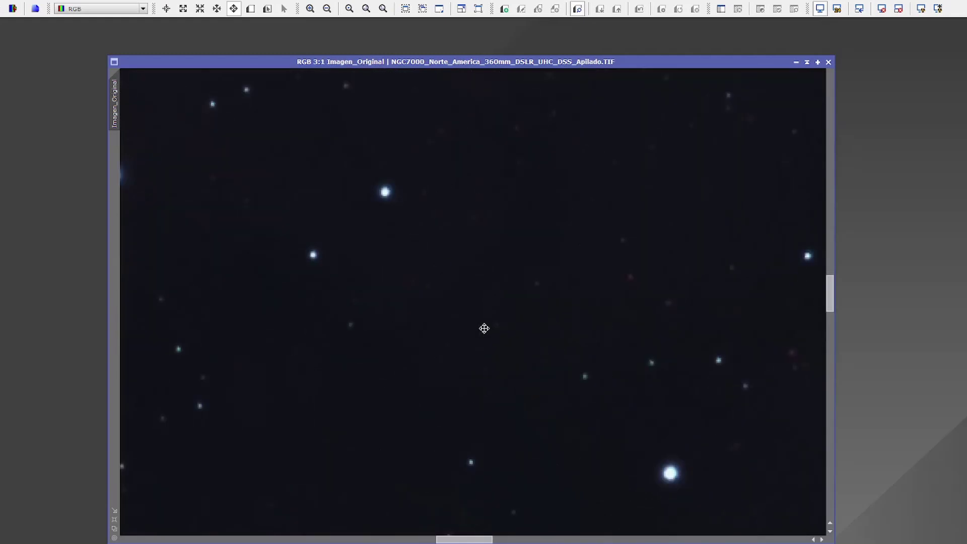
left_click_drag(327, 291, 304, 390)
left_click_drag(380, 379, 644, 126)
left_click_drag(383, 404, 526, 207)
scroll(392, 397, "up", 3)
scroll(393, 397, "down", 7)
left_click_drag(397, 384, 525, 405)
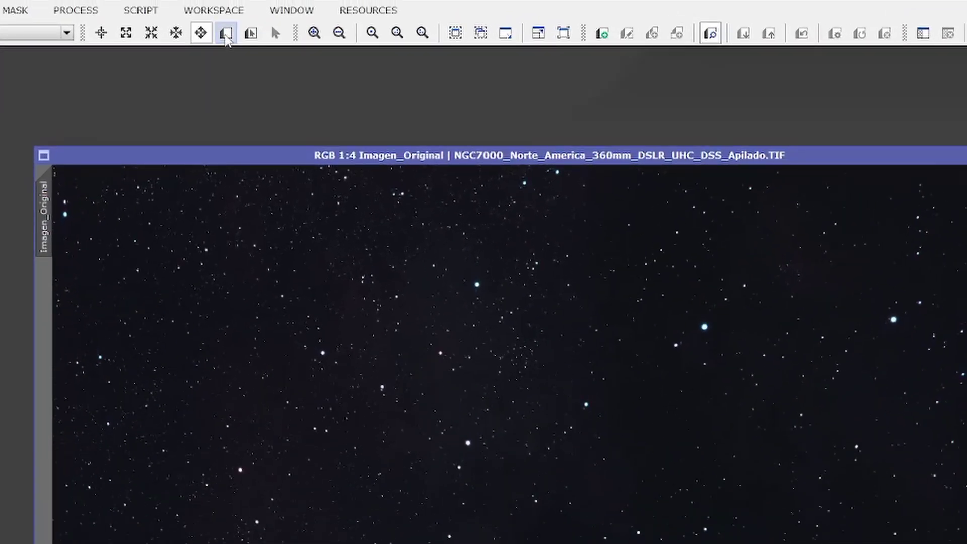
Step: Draw three previews on Imagen_Original: about 1032×636 px left of centre, 652×552 px near the upper right, and 580×992 px right of centre
left_click(230, 40)
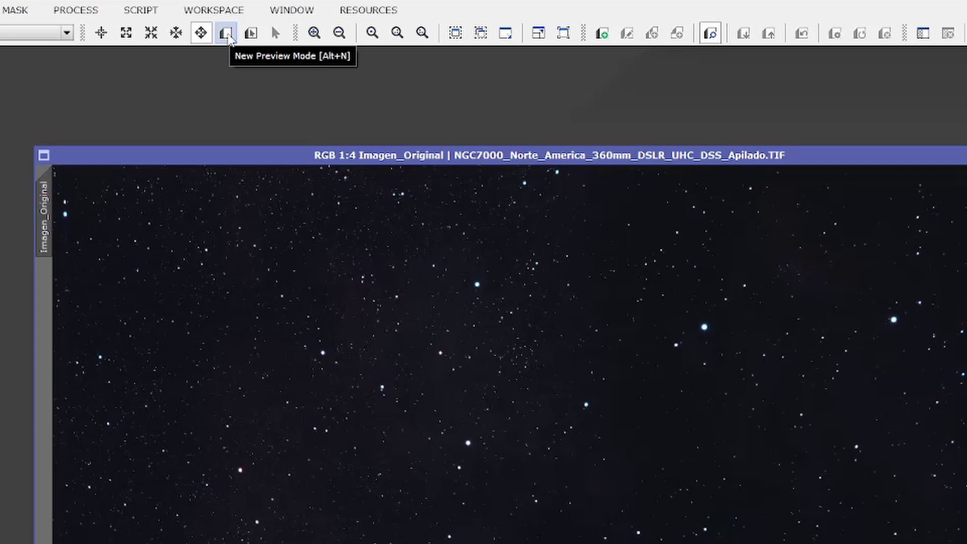
left_click(226, 34)
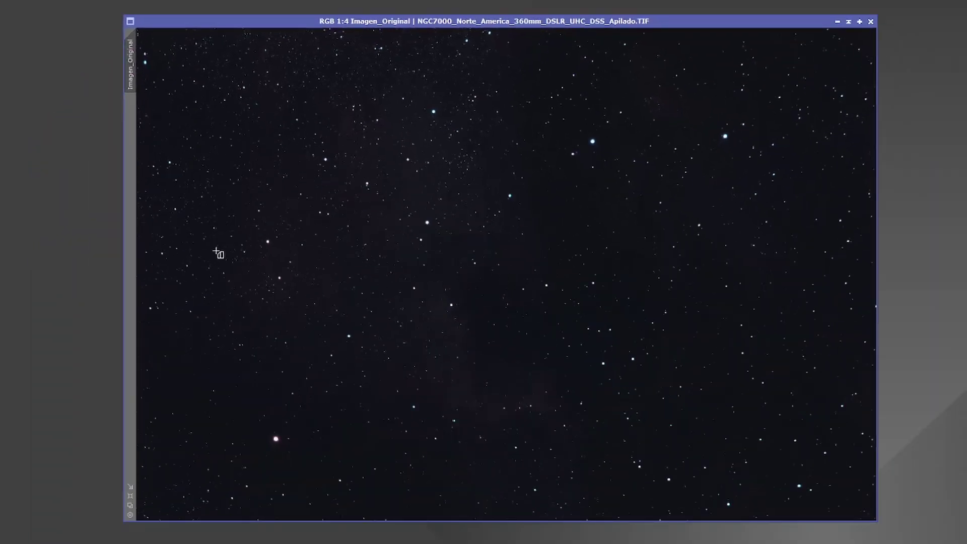
left_click_drag(247, 266, 384, 349)
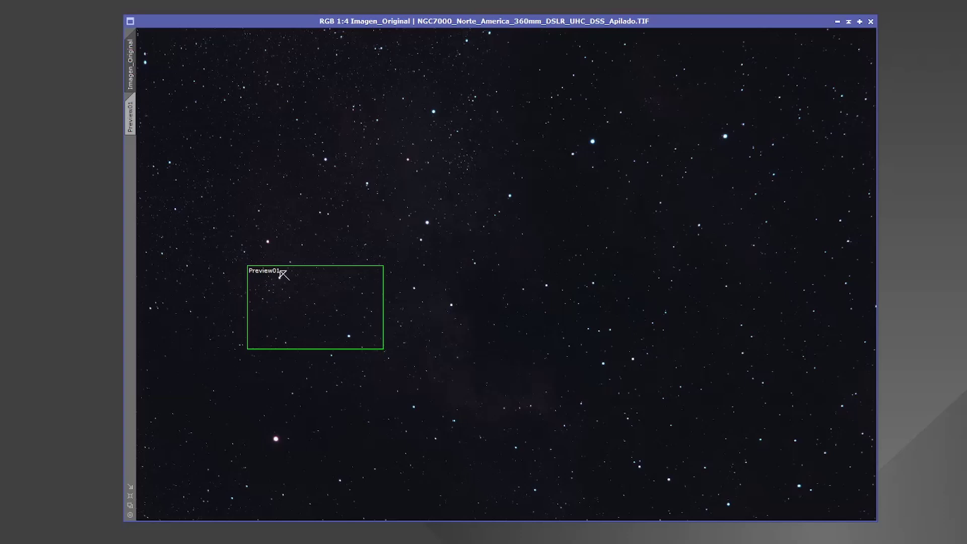
left_click_drag(679, 101, 765, 173)
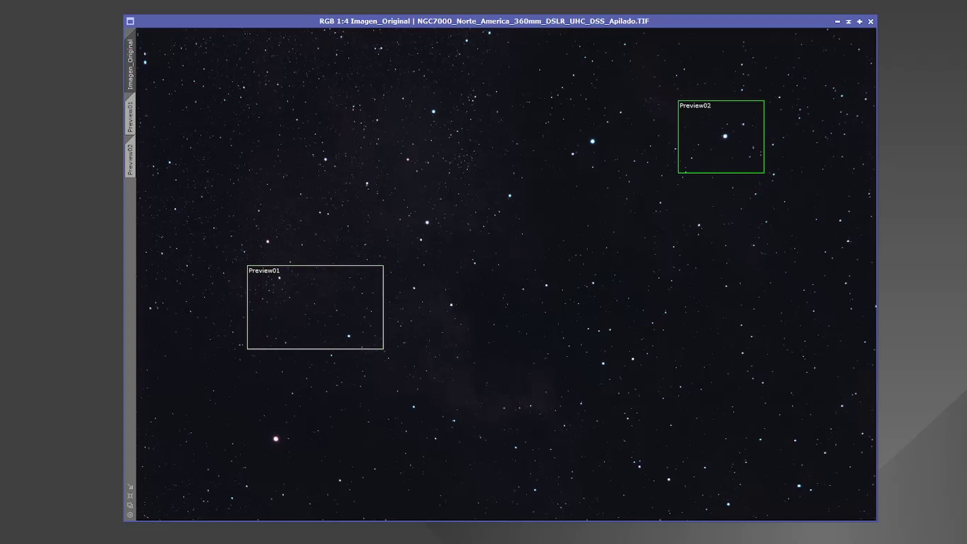
left_click_drag(537, 268, 613, 399)
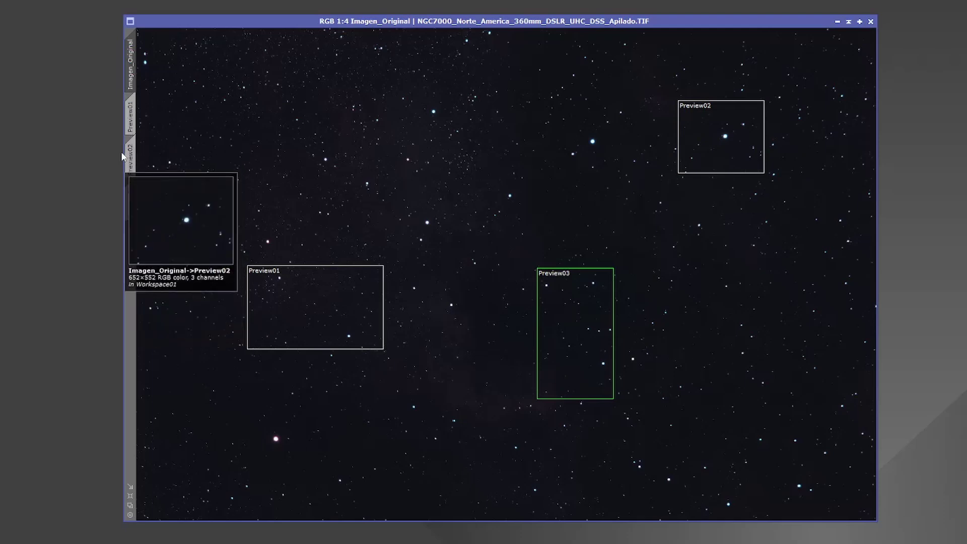
Step: View each of Imagen_Original's three previews in turn, from Preview01 to Preview03
left_click(134, 113)
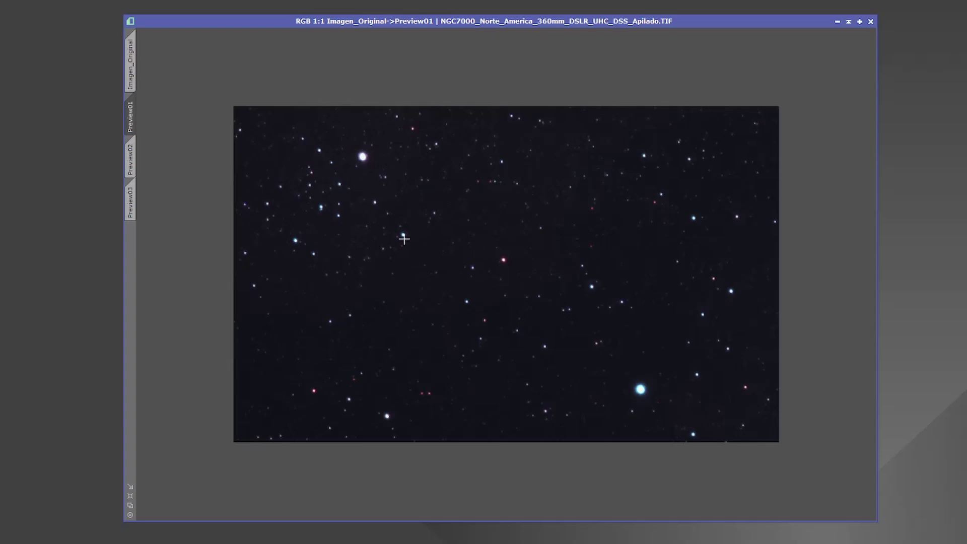
left_click(132, 169)
left_click(134, 205)
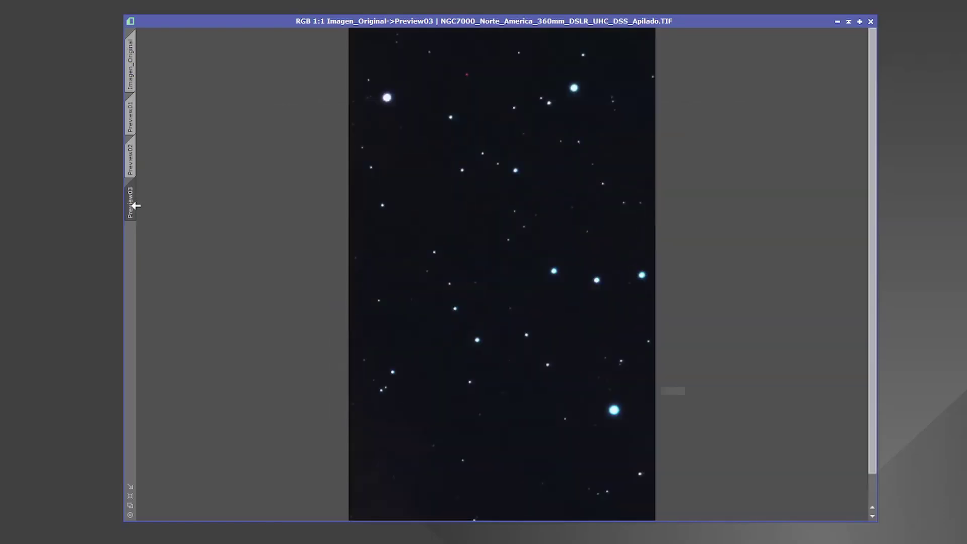
Step: Return to Preview01 and magnify its stars to 7:1 and back to 1:1
left_click(135, 123)
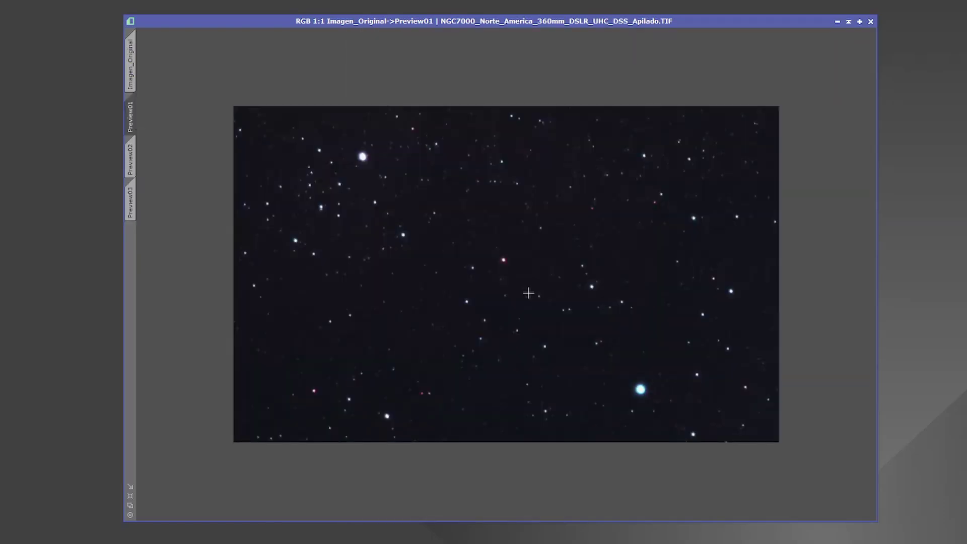
scroll(528, 293, "up", 7)
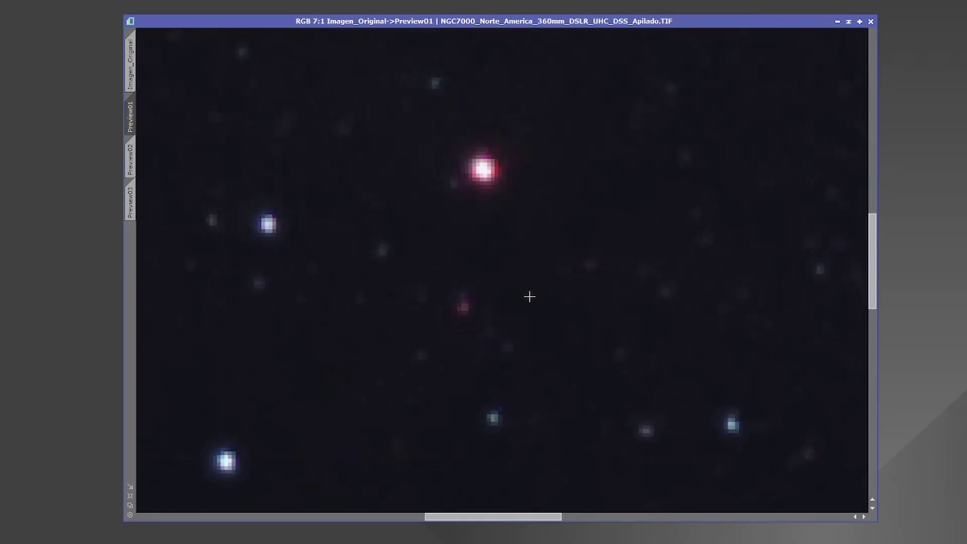
scroll(529, 297, "down", 7)
scroll(529, 296, "up", 2)
scroll(529, 297, "down", 2)
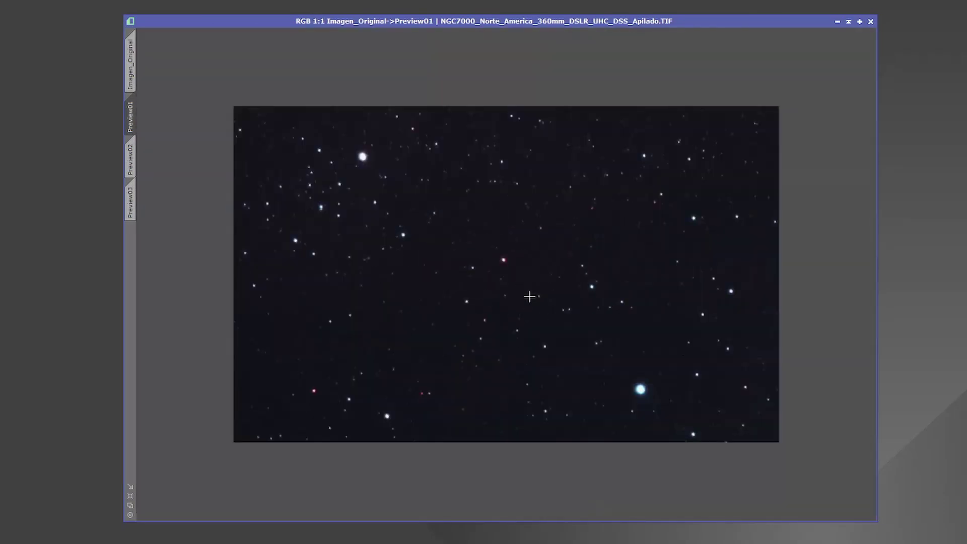
scroll(518, 293, "up", 1)
scroll(517, 292, "down", 1)
Step: Switch between the whole Imagen_Original and its three previews to compare them, finishing on Preview01
left_click(134, 153)
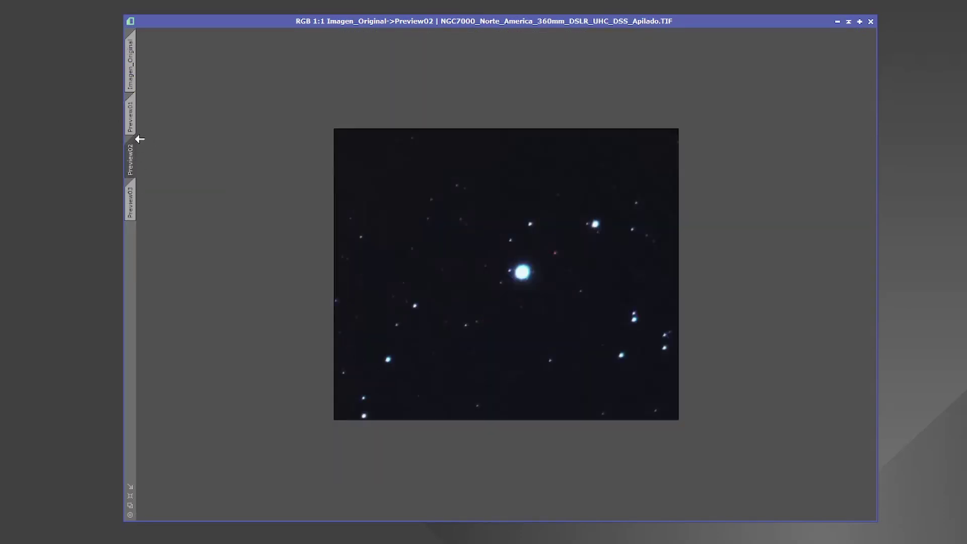
left_click(132, 123)
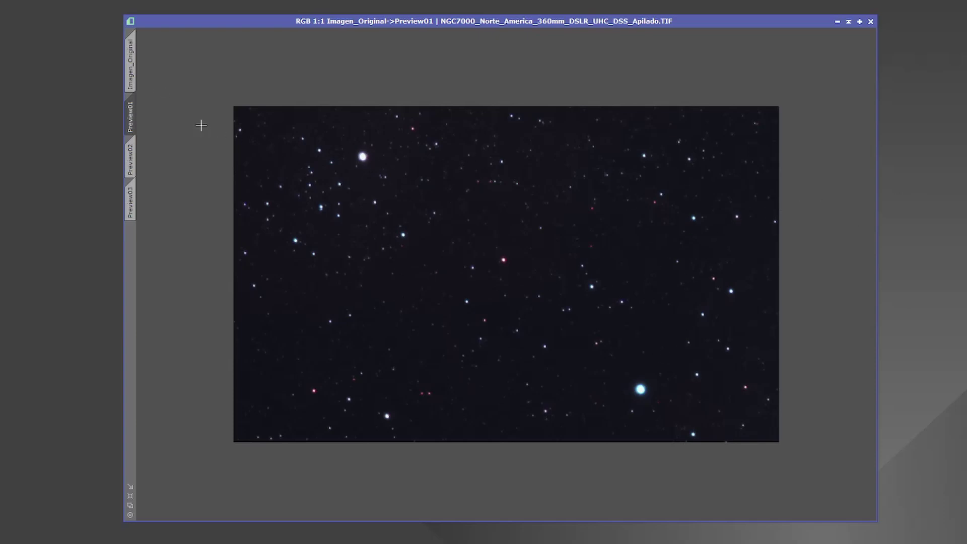
left_click(131, 51)
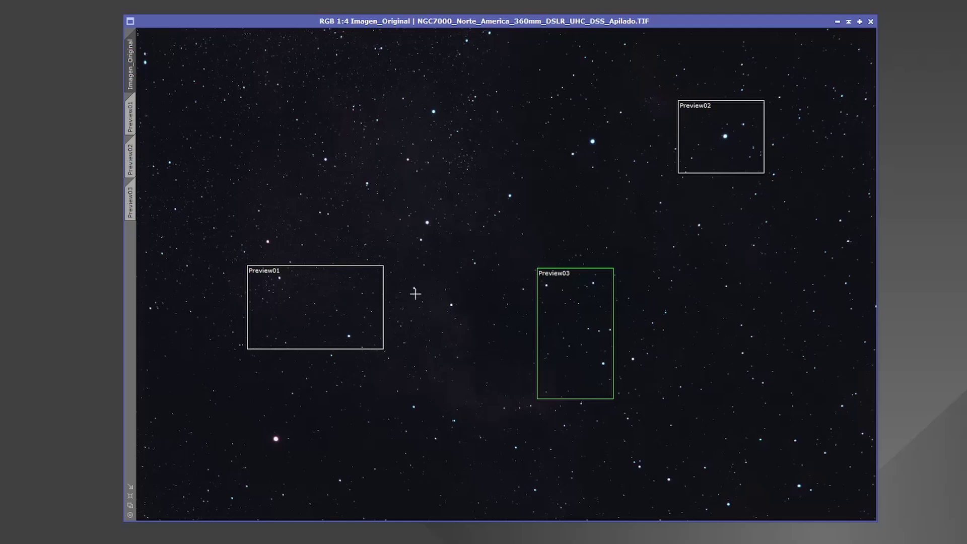
left_click(134, 120)
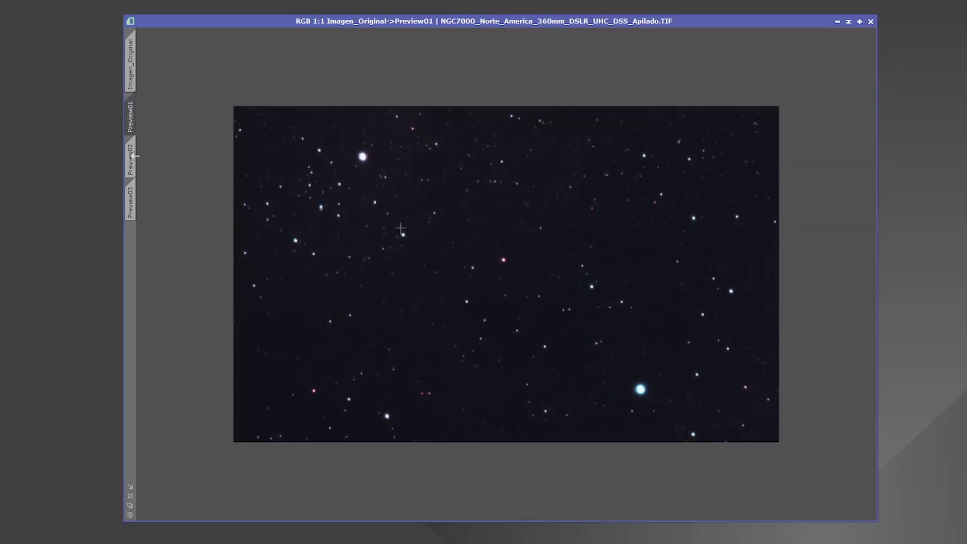
left_click(130, 159)
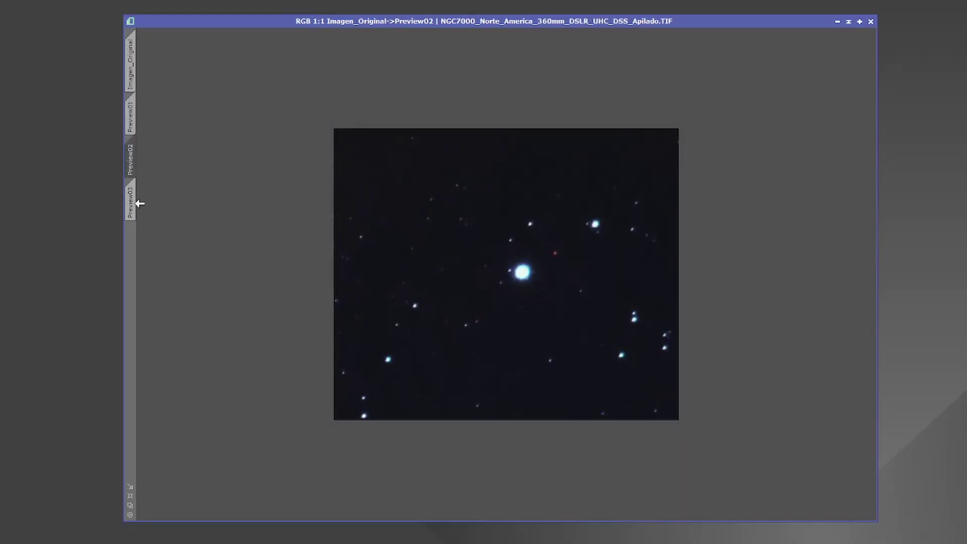
left_click(139, 203)
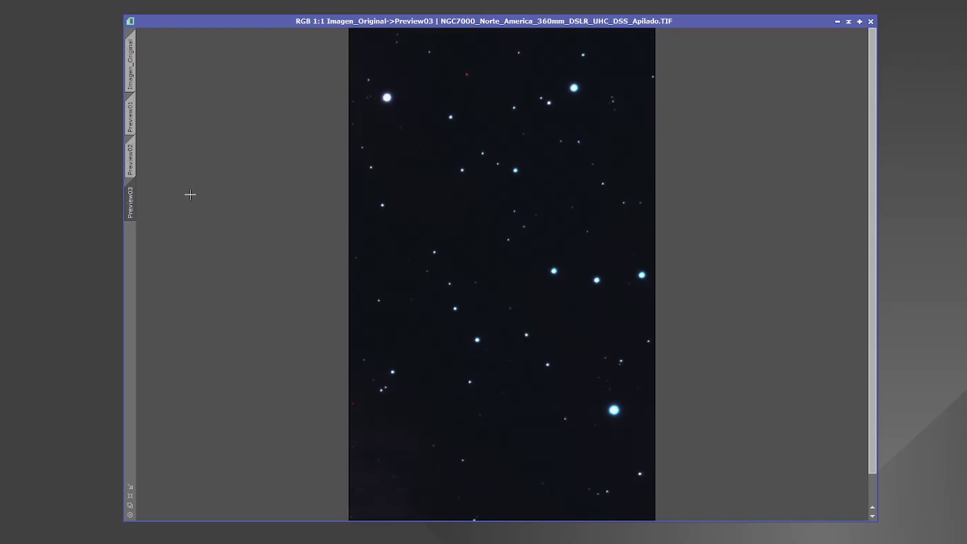
left_click(134, 147)
left_click(135, 125)
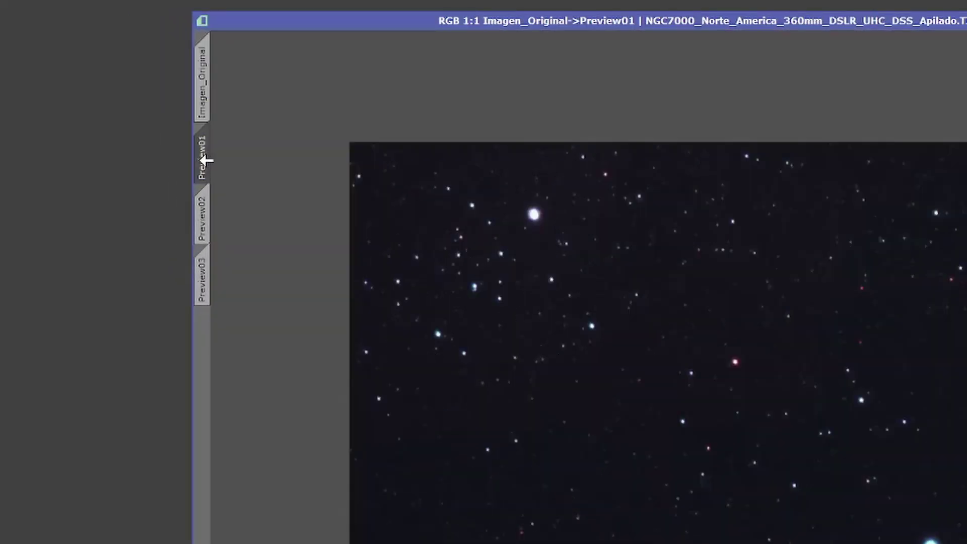
Step: Delete Preview01, Preview02 and Preview03 from Imagen_Original
mouse_move(209, 166)
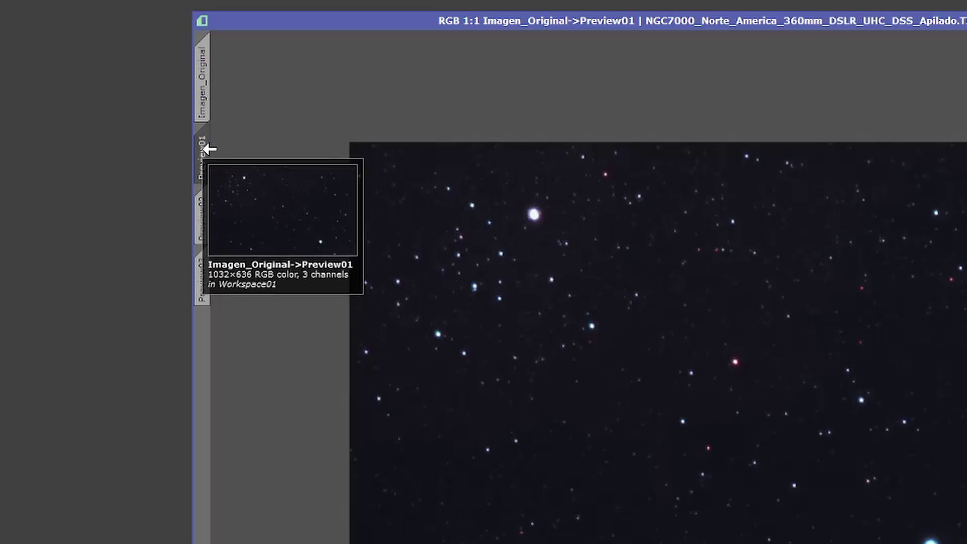
right_click(207, 149)
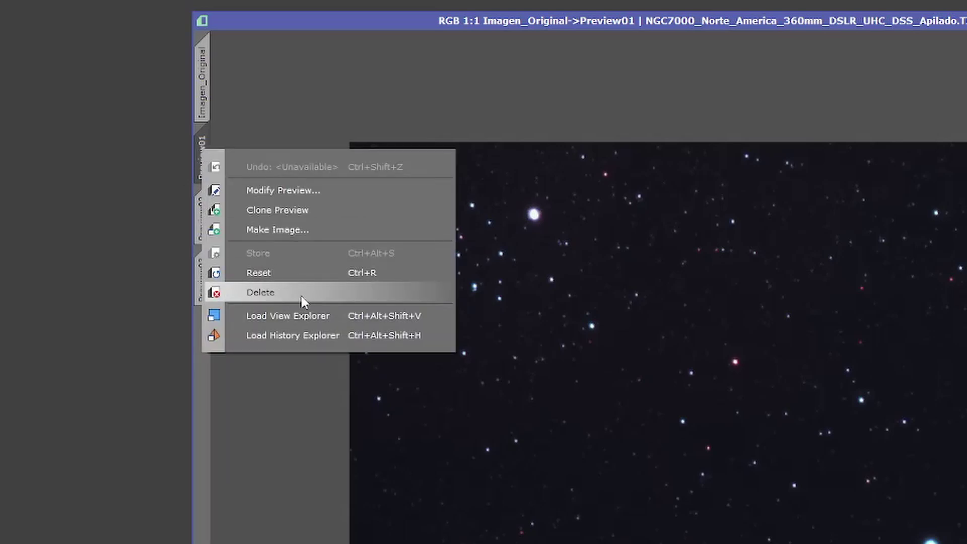
left_click(260, 294)
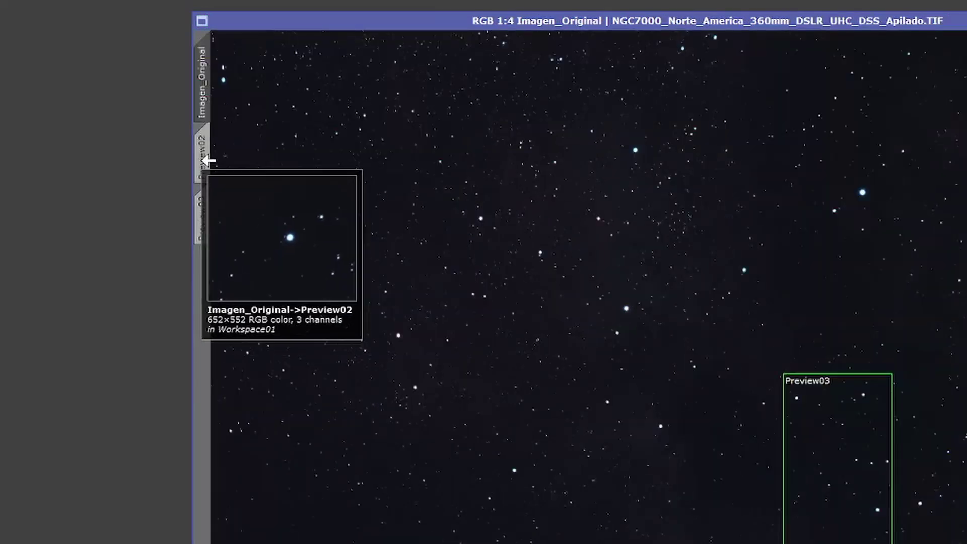
right_click(203, 160)
left_click(257, 303)
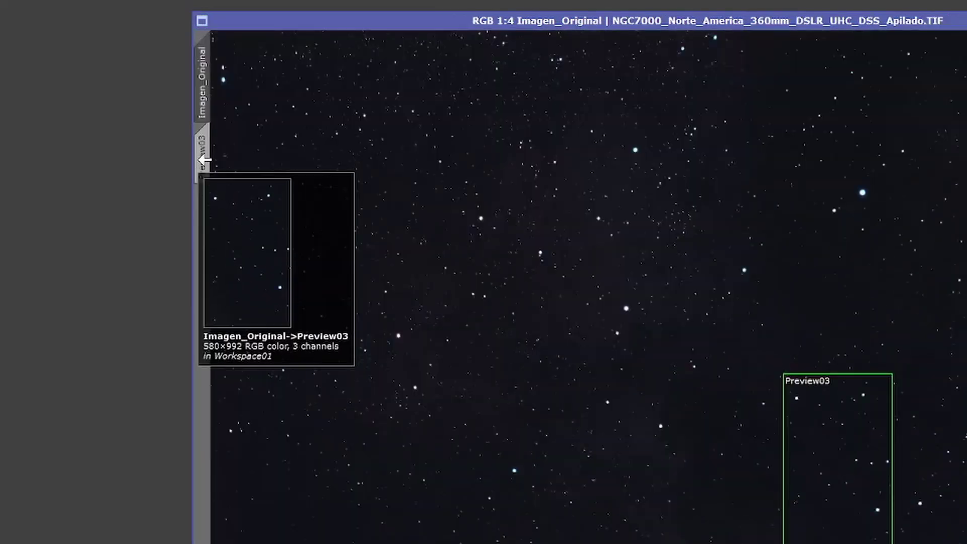
left_click(202, 157)
right_click(204, 152)
left_click(272, 295)
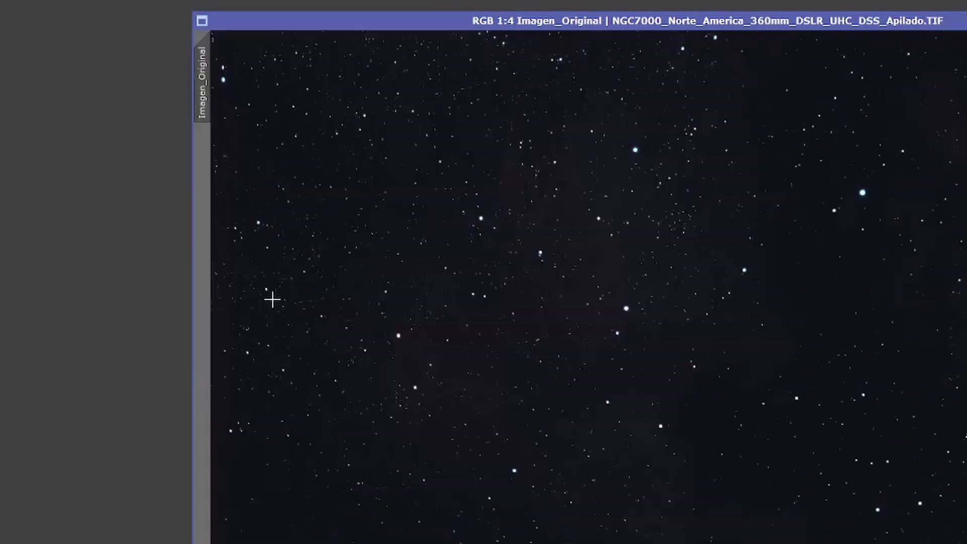
Step: Draw a preview over Imagen_Original's star field, reposition it, and extend its lower and right edges
left_click_drag(532, 269, 692, 460)
left_click_drag(443, 480, 452, 469)
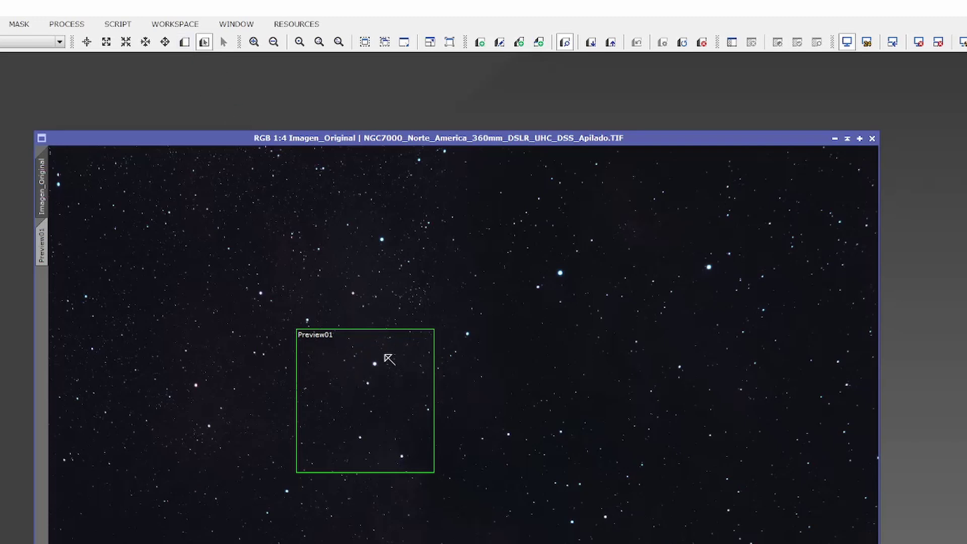
left_click_drag(379, 330, 463, 344)
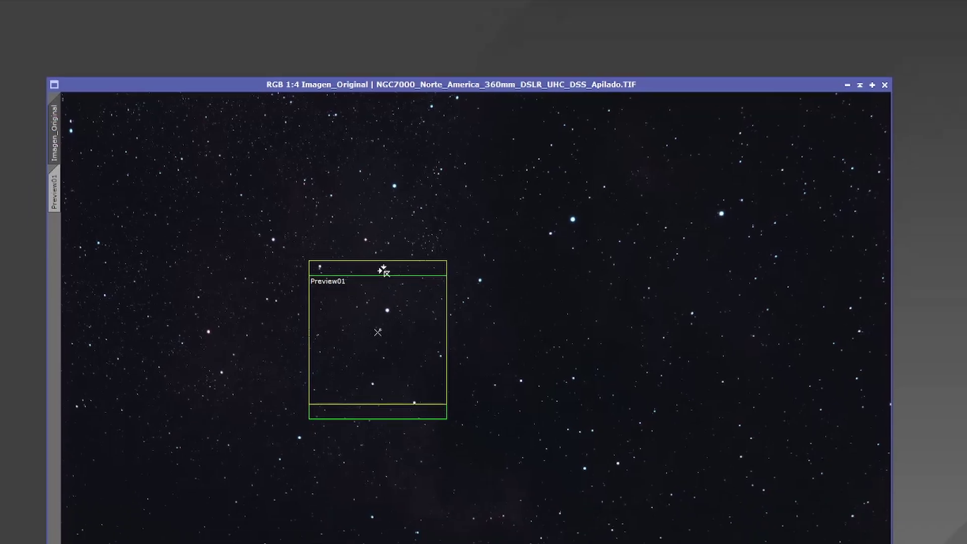
left_click_drag(497, 242, 318, 188)
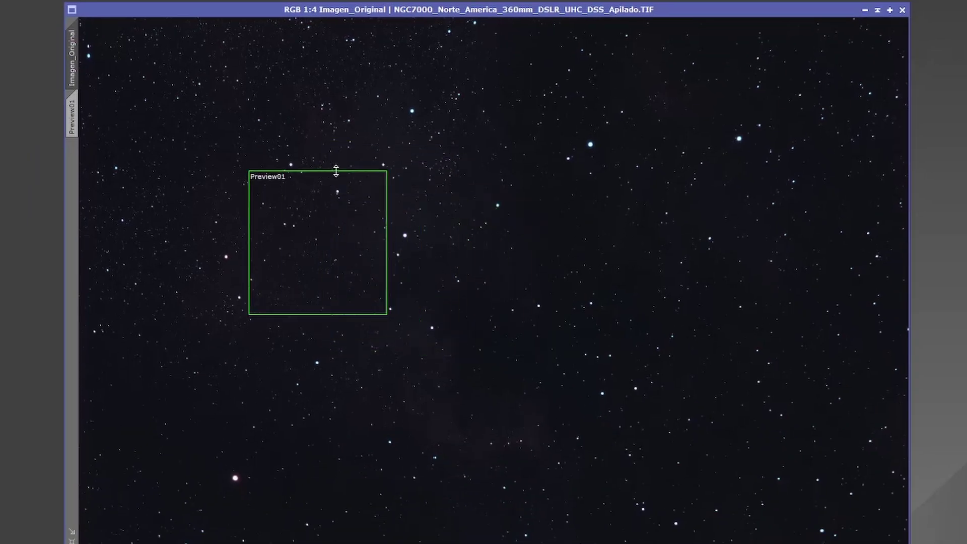
left_click_drag(318, 314, 317, 353)
left_click_drag(385, 268, 392, 268)
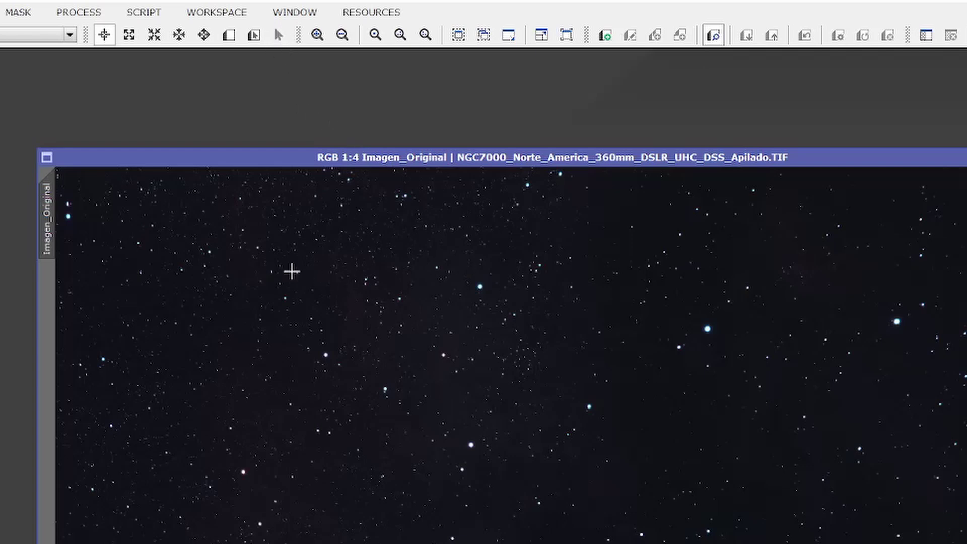
Step: Zoom Imagen_Original in to 1:1 and back out repeatedly, finishing at 1:4
left_click(317, 35)
left_click(296, 23)
left_click(317, 22)
left_click(318, 23)
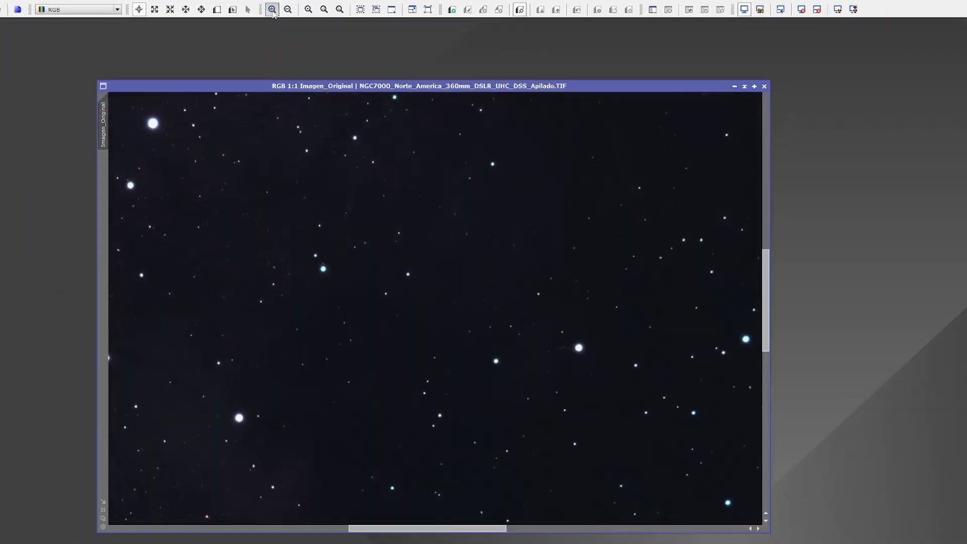
left_click(288, 10)
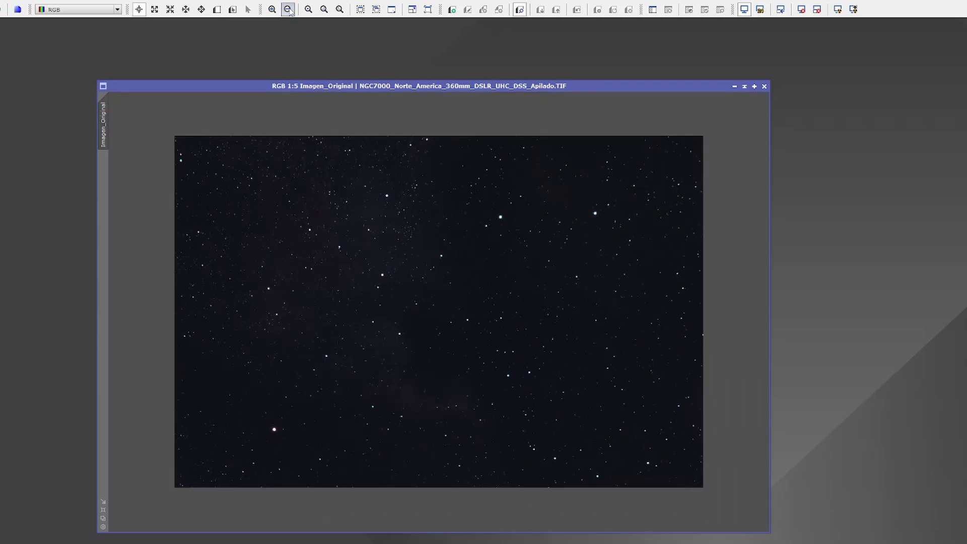
left_click(288, 10)
left_click(273, 9)
left_click(272, 10)
left_click(272, 10)
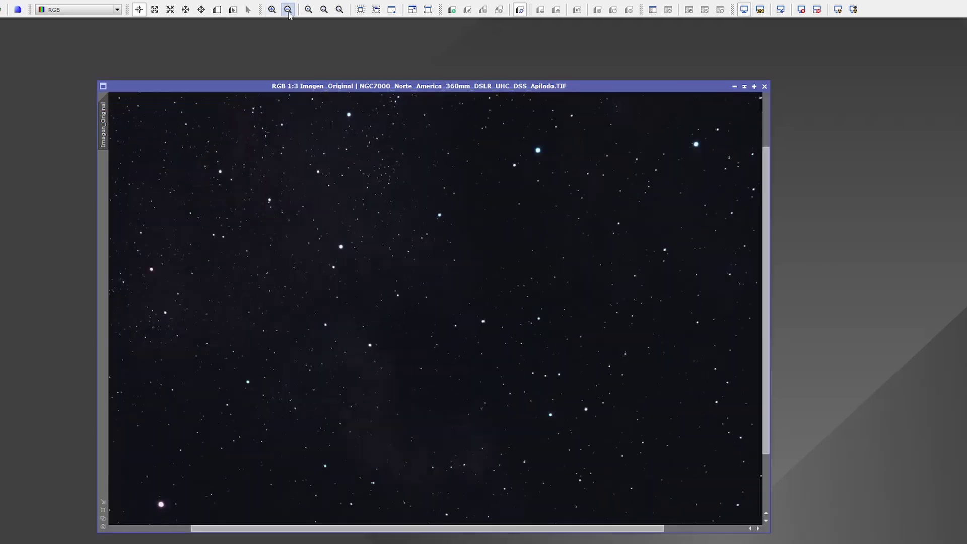
left_click(288, 9)
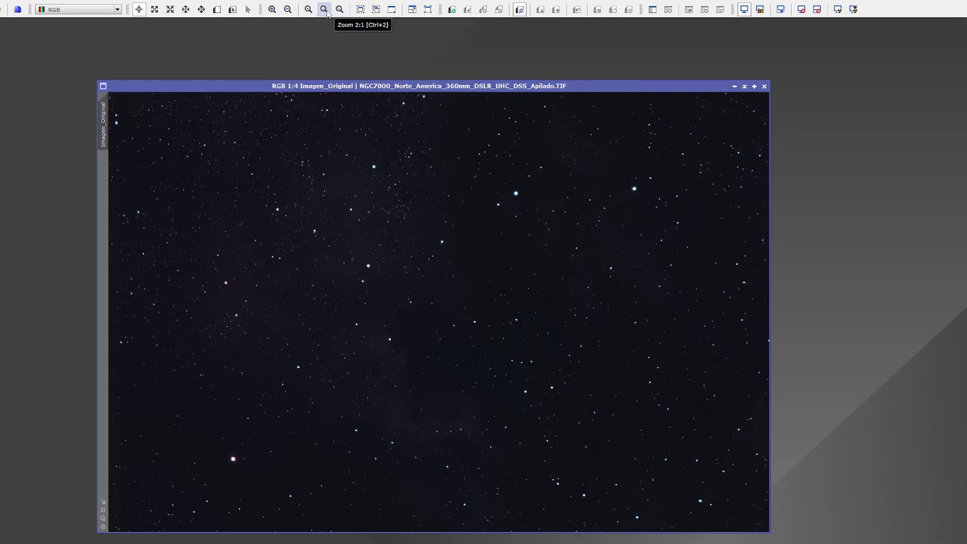
Step: View Imagen_Original at the preset magnifications 1:1, 1:2 and 2:1
left_click(308, 10)
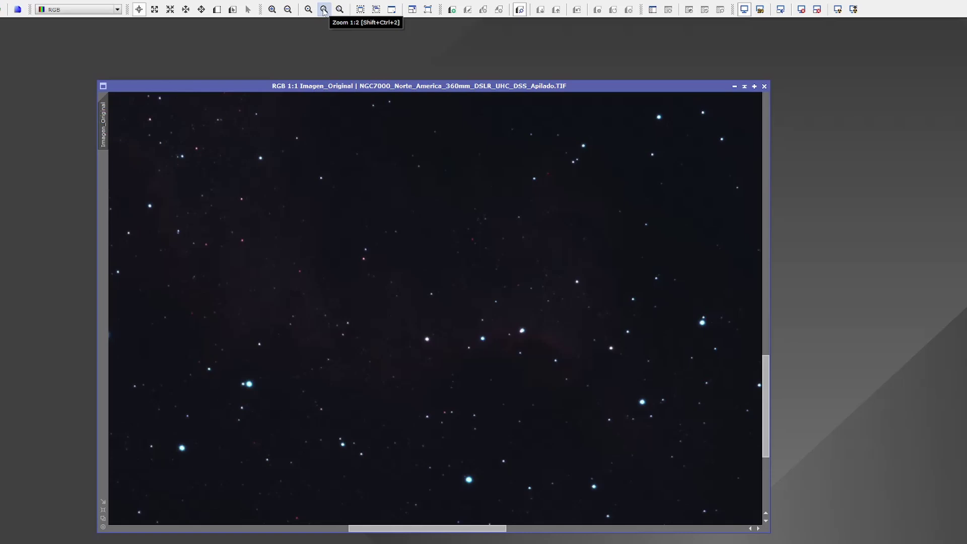
left_click(324, 9)
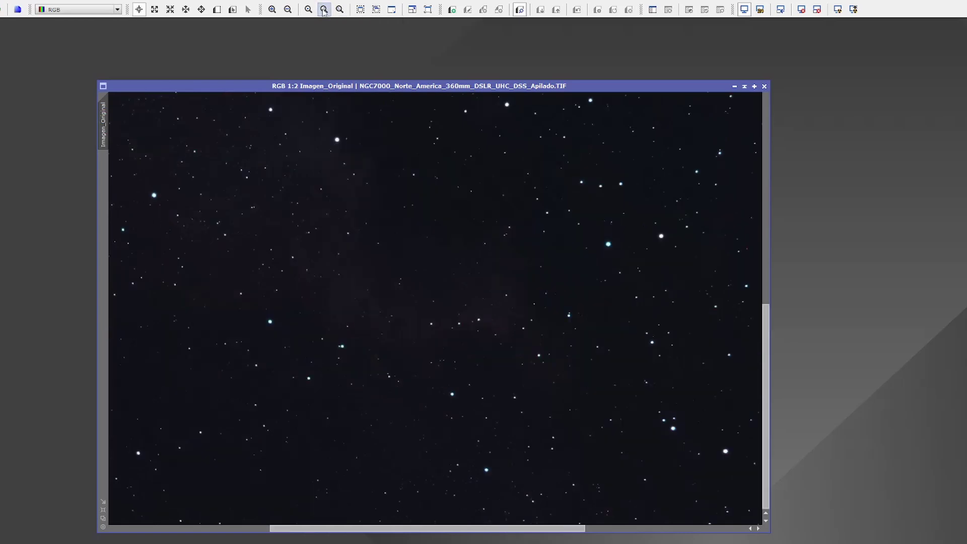
left_click(340, 9)
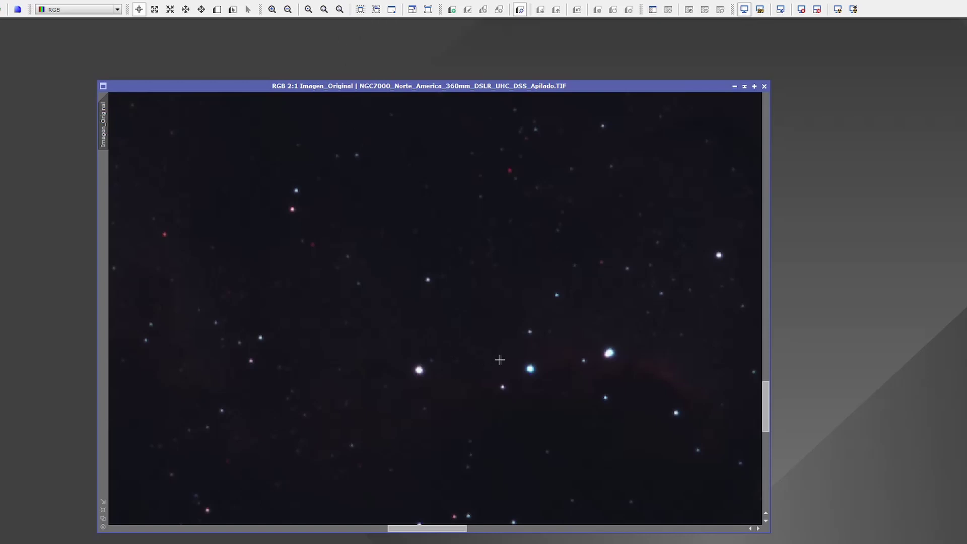
Step: Fit the whole Imagen_Original image in view with its window sized to match at 1:4
left_click(391, 9)
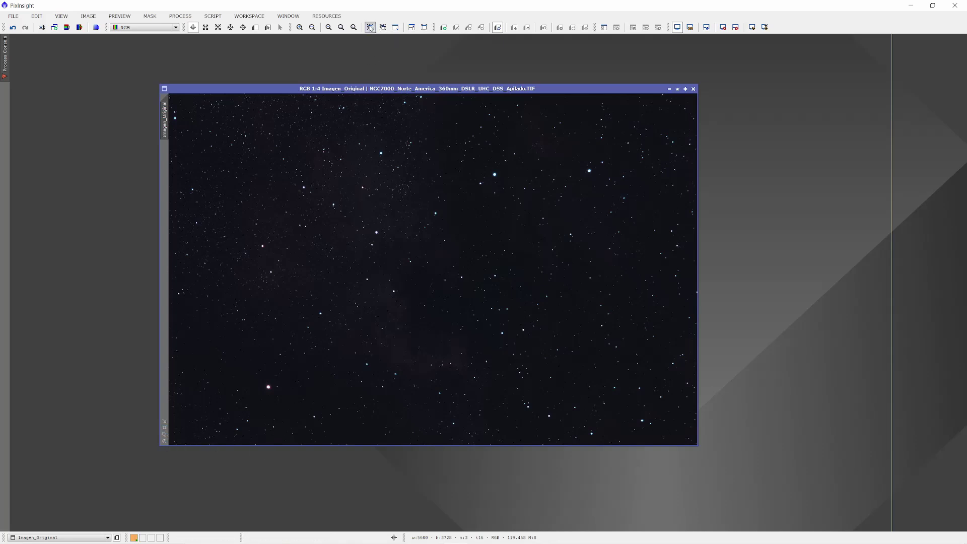
left_click(383, 28)
left_click(383, 28)
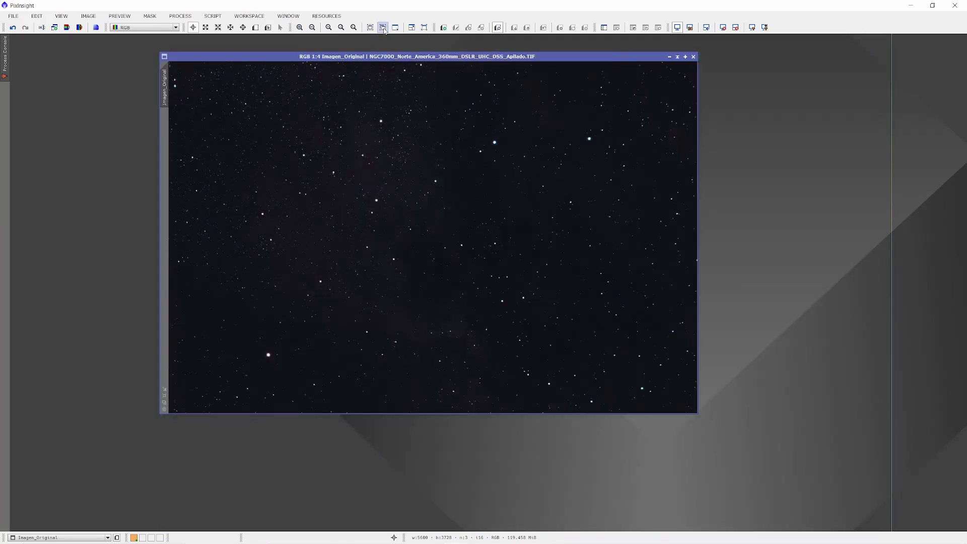
Step: Switch the workspace to full screen and return it to the normal window view
left_click(412, 28)
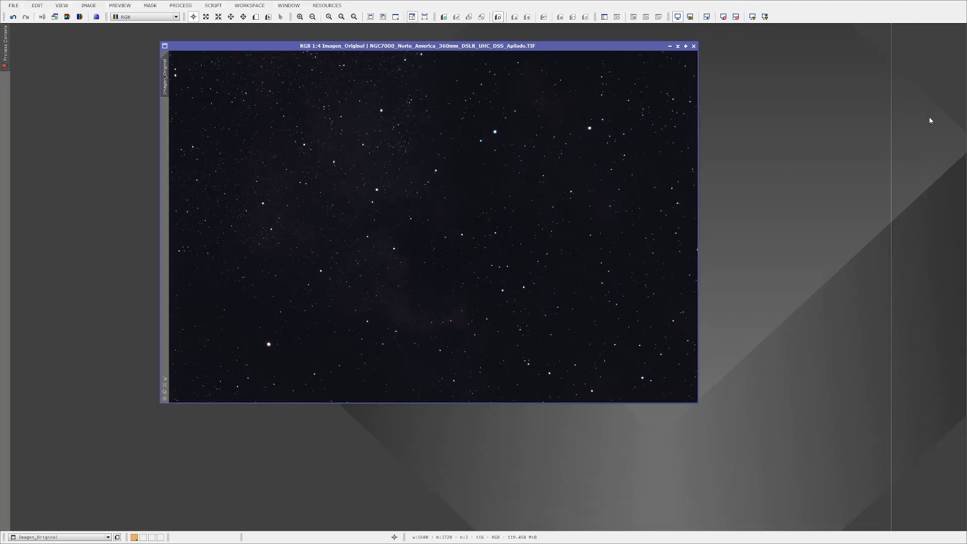
left_click(413, 18)
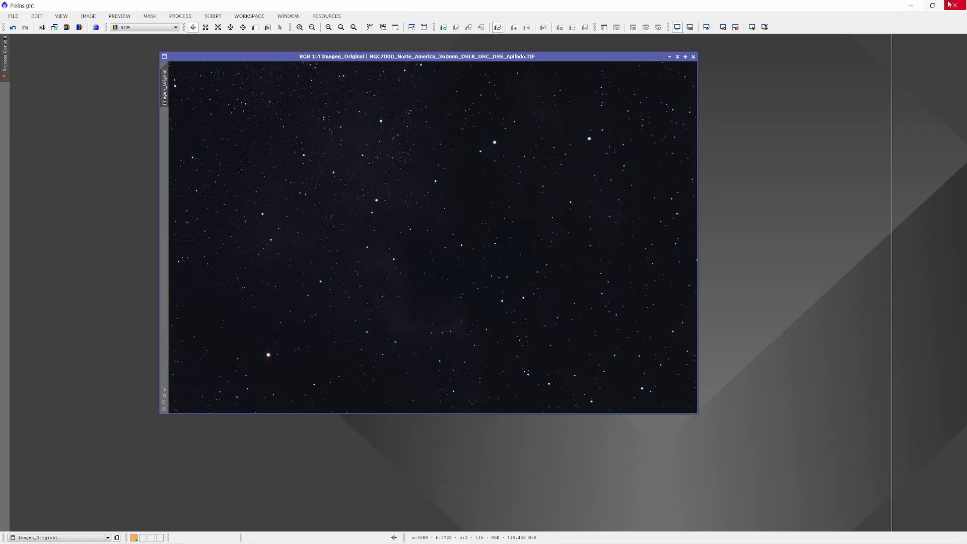
left_click(424, 29)
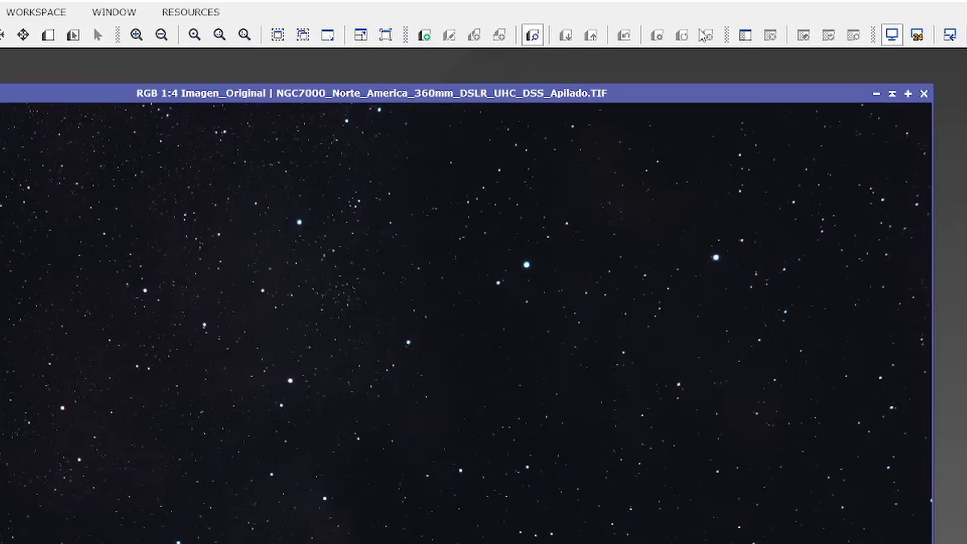
Step: Check the New Preview settings without applying them, and draw a preview of about 592 × 512 pixels around the bright central star
left_click(425, 37)
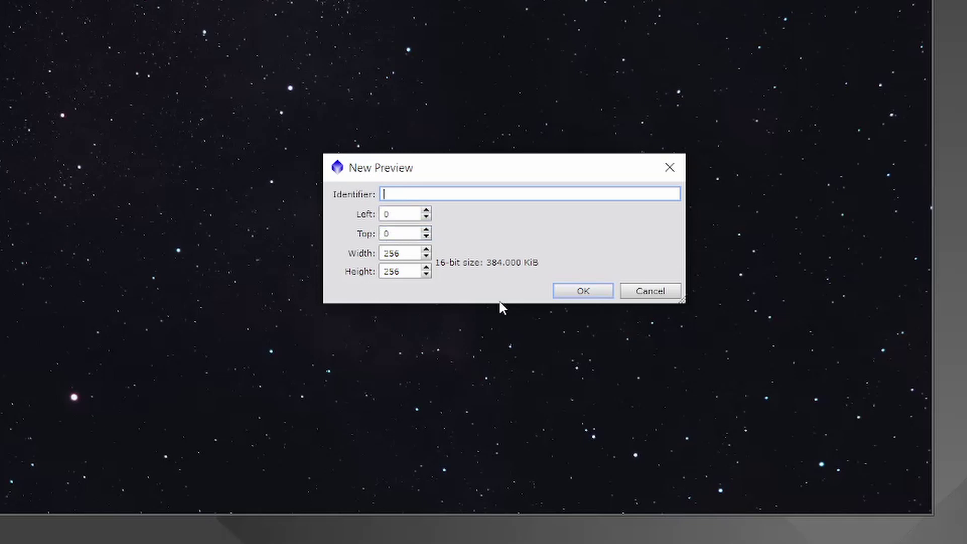
left_click(650, 290)
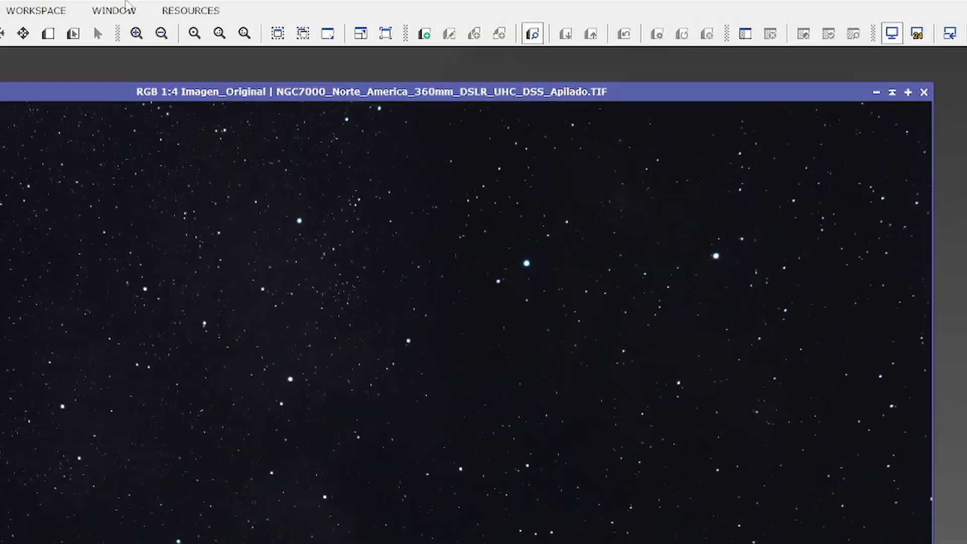
left_click(47, 33)
left_click_drag(270, 345, 381, 441)
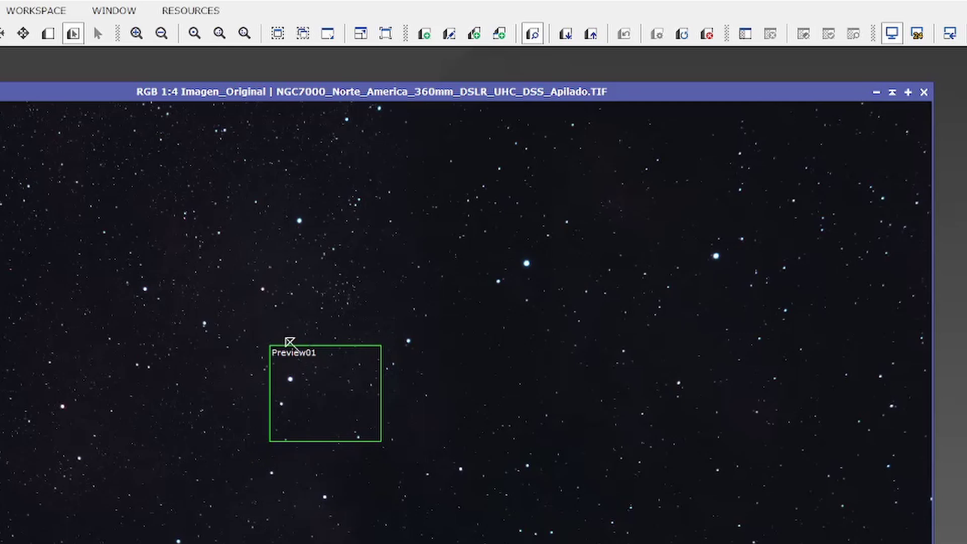
Step: Shift Preview01 slightly to the right by increasing the Left value in its properties
left_click(450, 34)
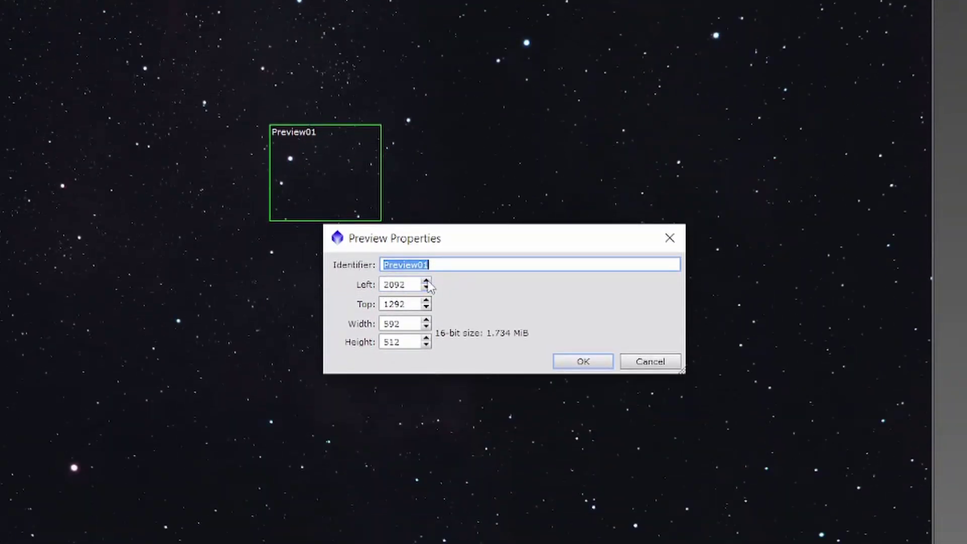
left_click(426, 282)
left_click(593, 361)
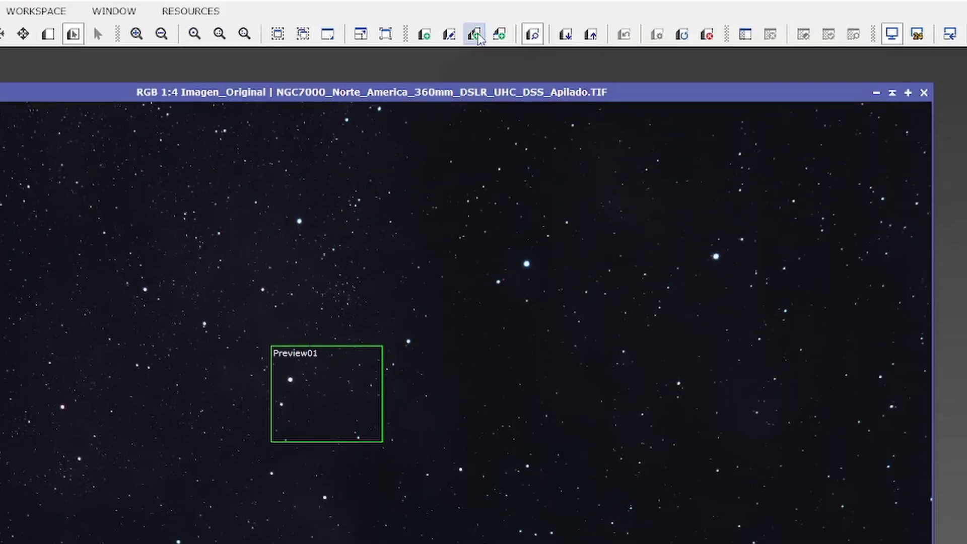
Step: Clone Preview01 and delete the duplicate after viewing the previews
left_click(474, 35)
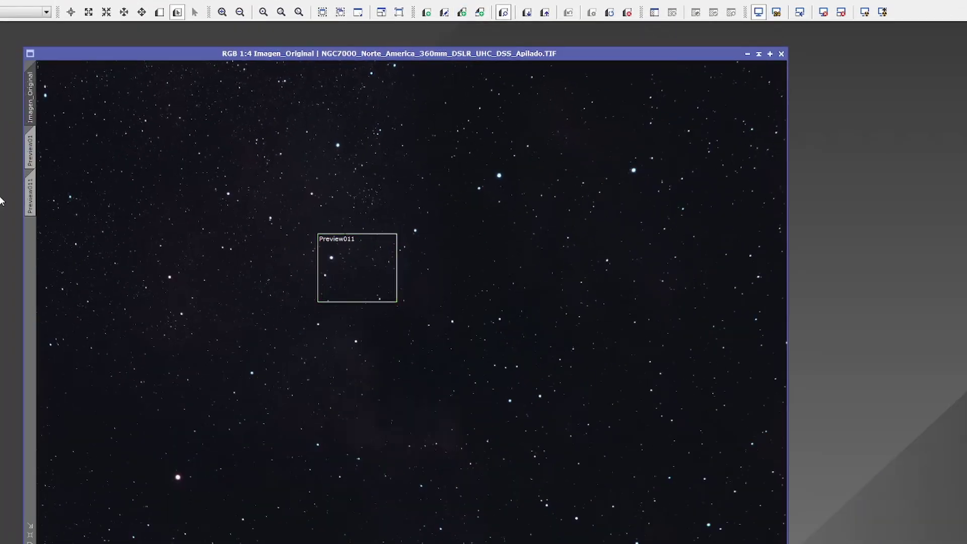
left_click(31, 194)
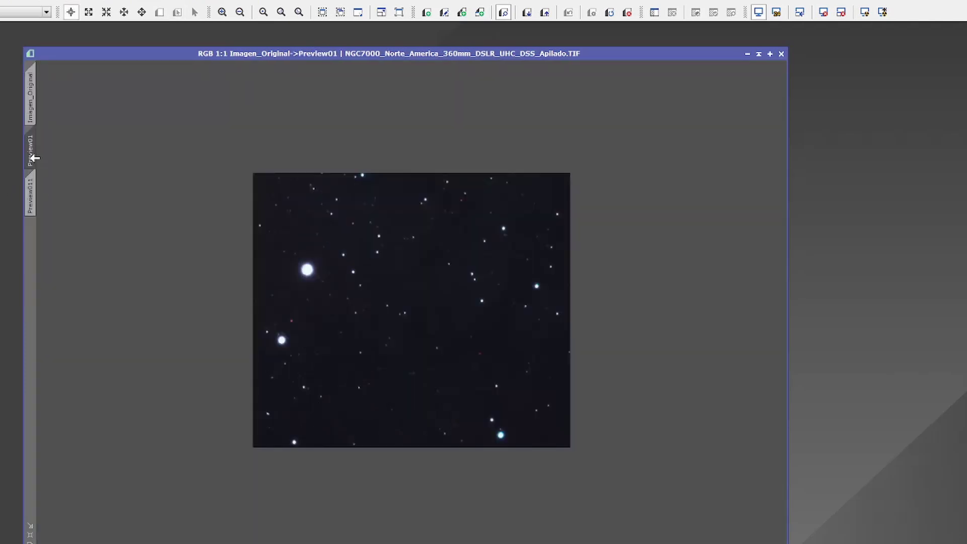
right_click(32, 184)
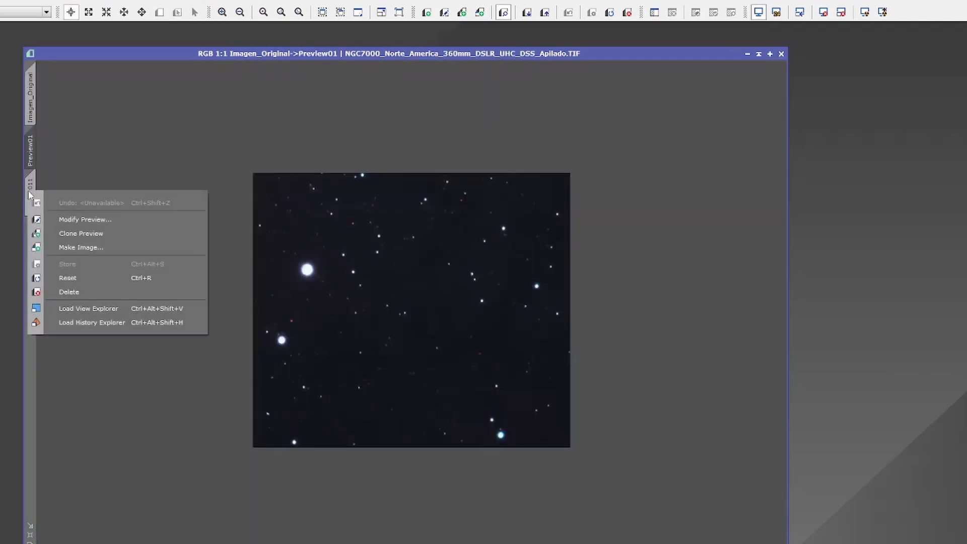
left_click(32, 183)
right_click(31, 185)
left_click(73, 283)
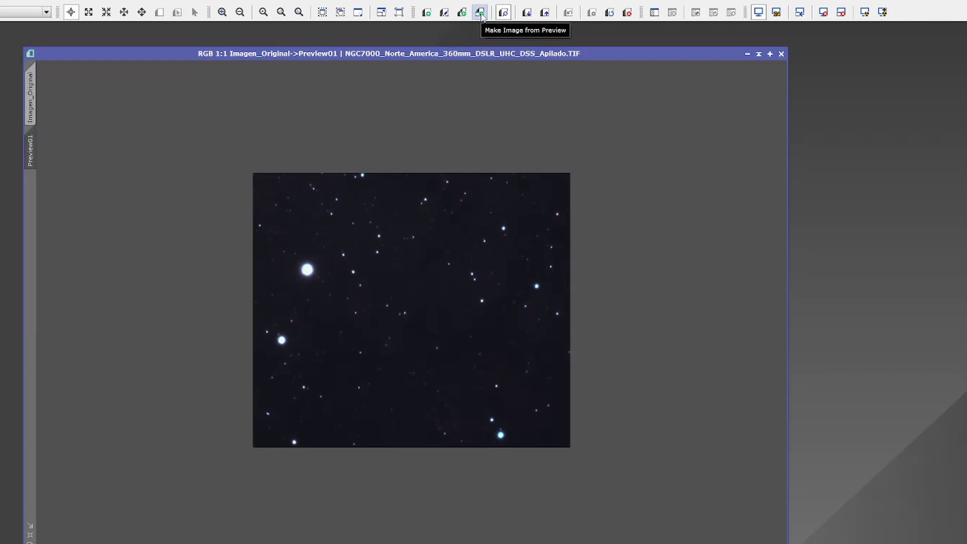
Step: Make a separate image named Imagen_Original_Preview01 from Preview01, keeping the preview, and place both image windows side by side
left_click(480, 12)
left_click(551, 380)
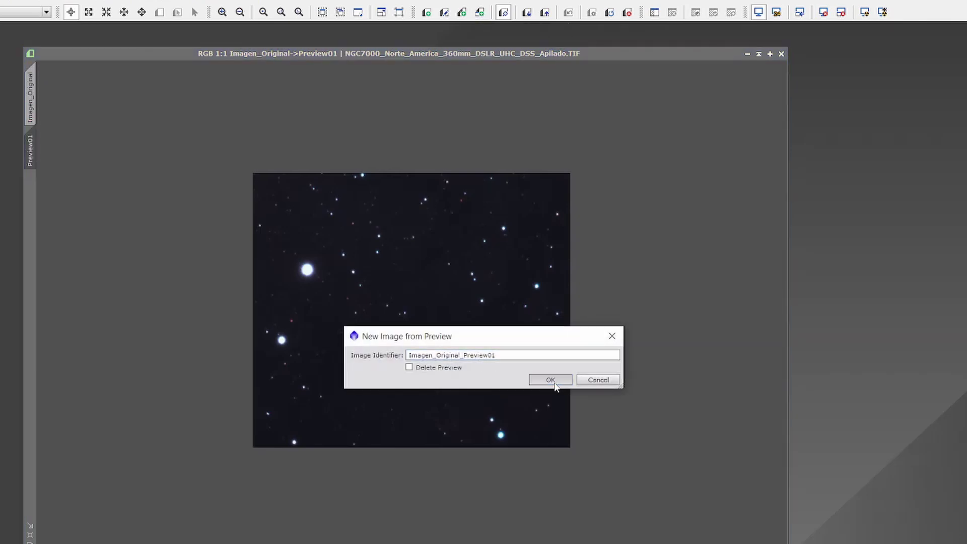
left_click_drag(183, 131, 899, 183)
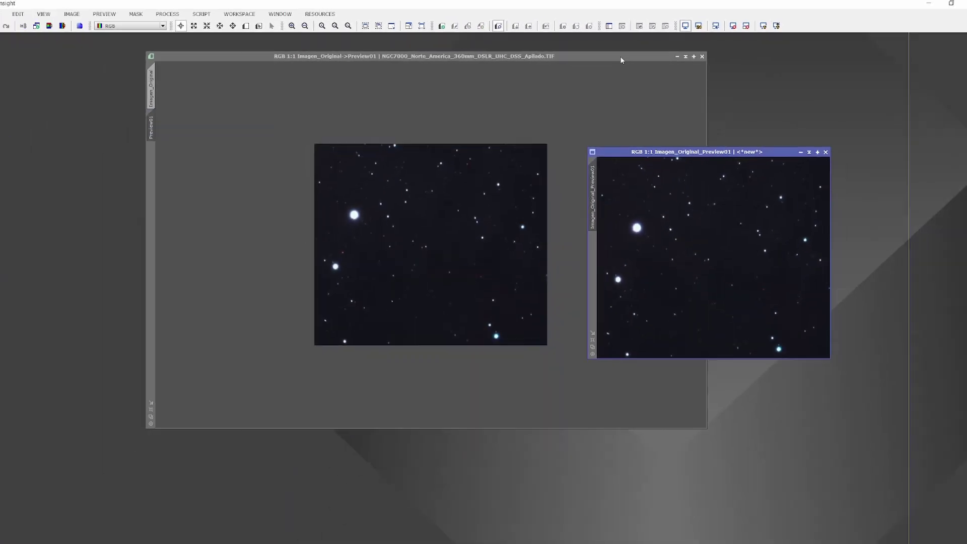
left_click_drag(621, 60, 488, 62)
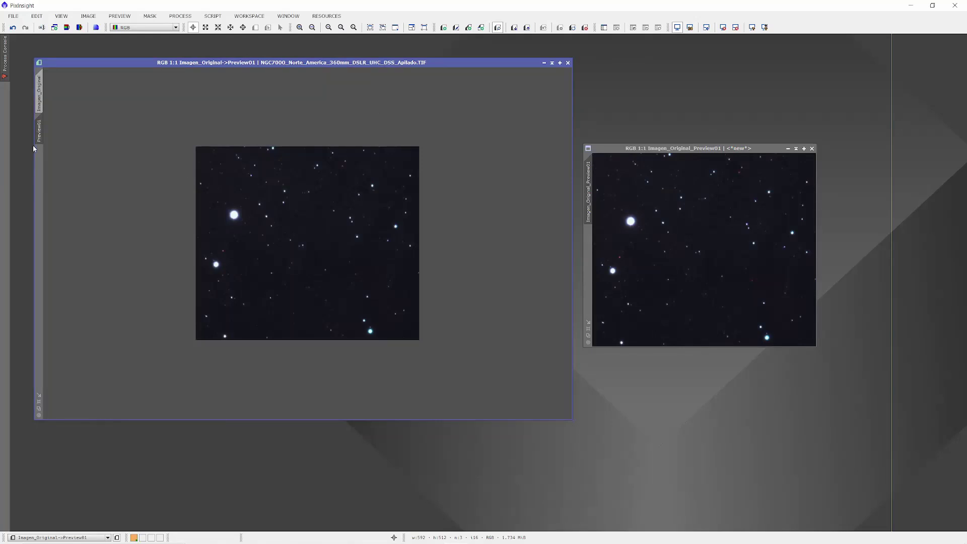
Step: Delete Preview01 from Imagen_Original and align the Imagen_Original_Preview01 window with the top of the original's window
right_click(40, 131)
left_click(81, 197)
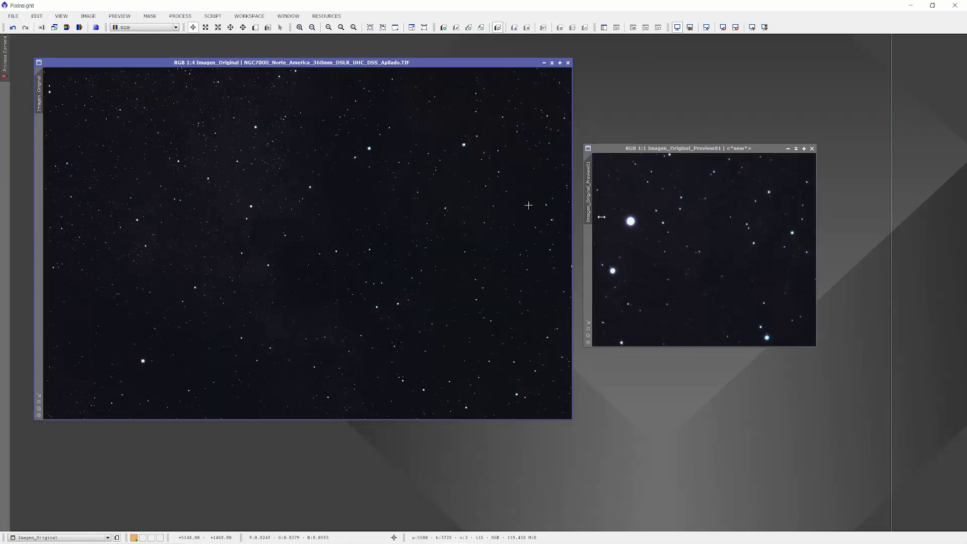
left_click_drag(723, 151, 730, 66)
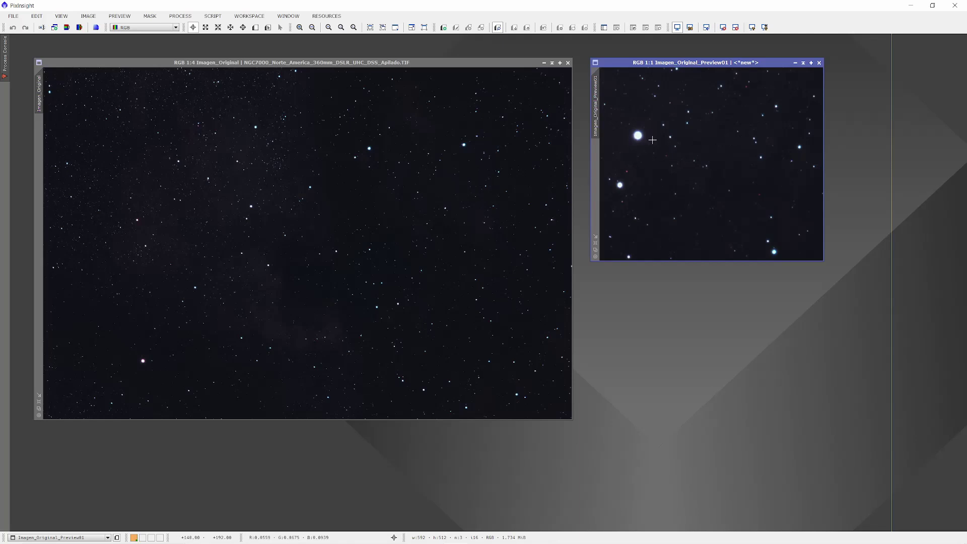
left_click(512, 192)
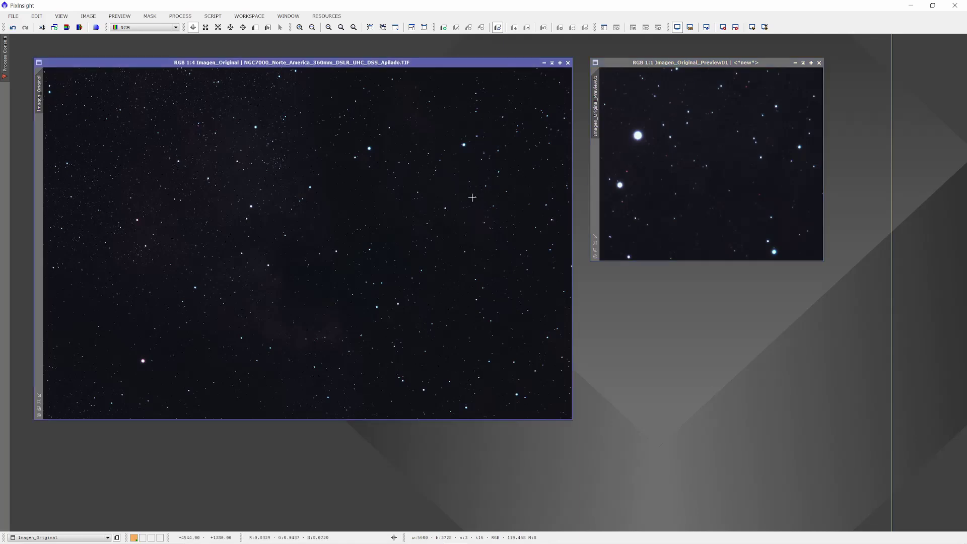
Step: Close the Imagen_Original_Preview01 image window
left_click(818, 63)
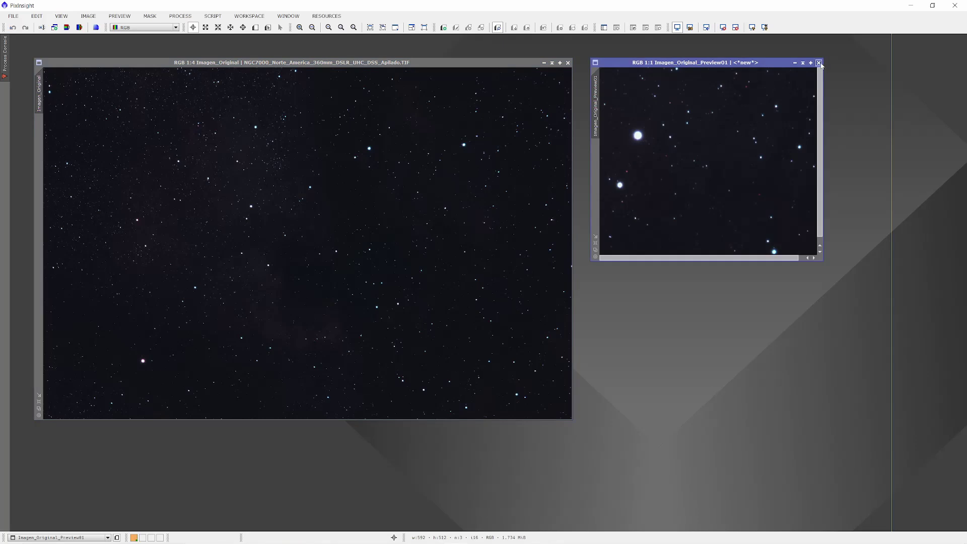
left_click(819, 63)
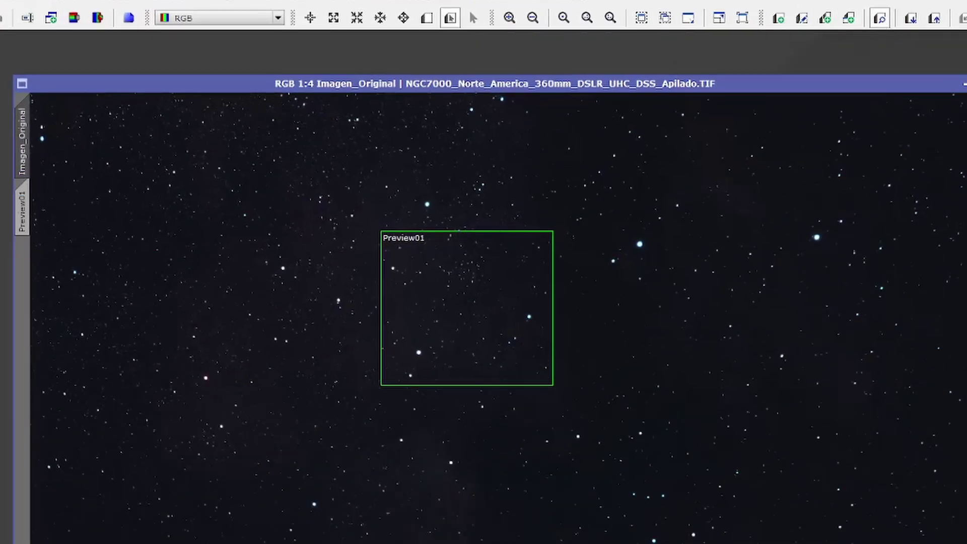
Step: Hide the preview outline on Imagen_Original and show it again
left_click(882, 19)
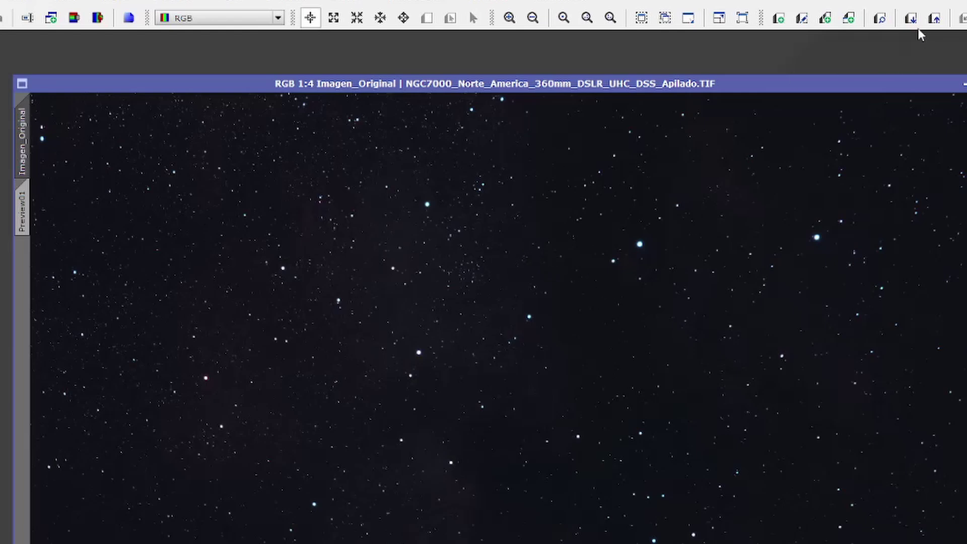
left_click(880, 18)
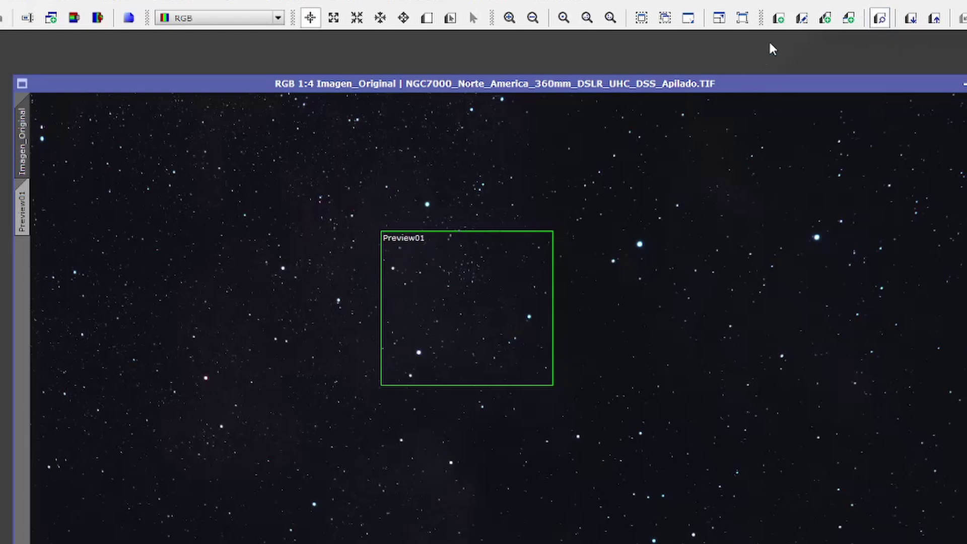
Step: Hide the preview outline once more, restore it, and draw a second, taller preview to the lower right of Preview01 on Imagen_Original
left_click(880, 21)
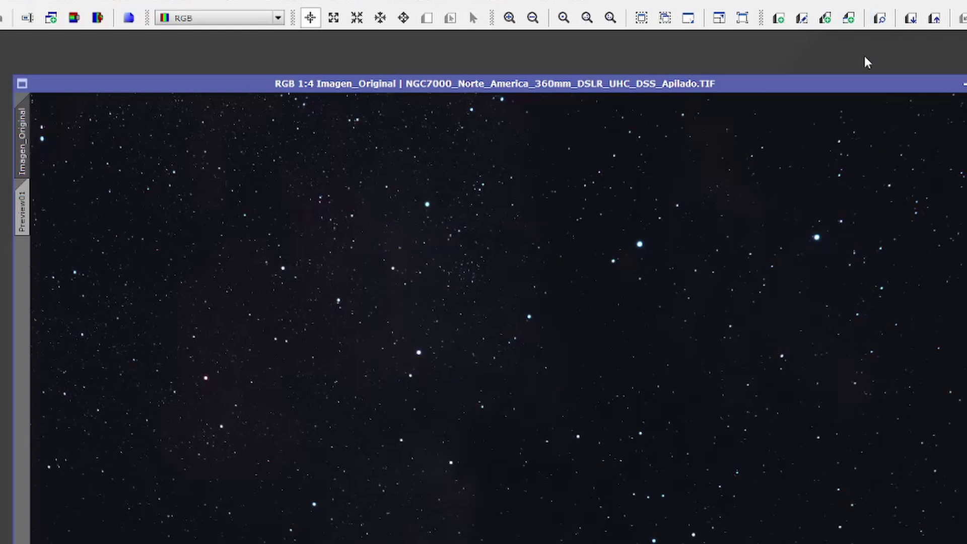
left_click(880, 24)
left_click(313, 9)
left_click_drag(492, 281, 601, 429)
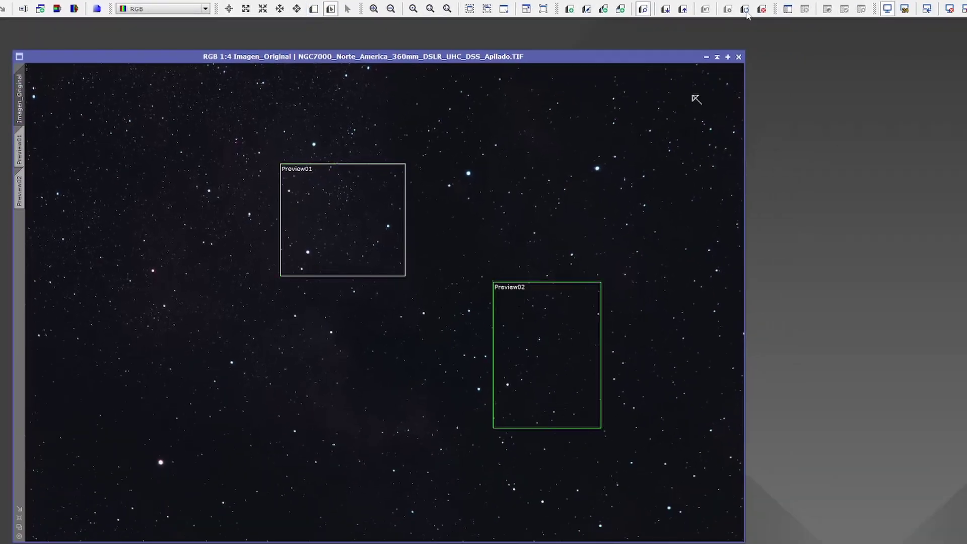
Step: Go forward one preview at a time to Preview01 and Preview02, and step back to the main Imagen_Original view
left_click(669, 11)
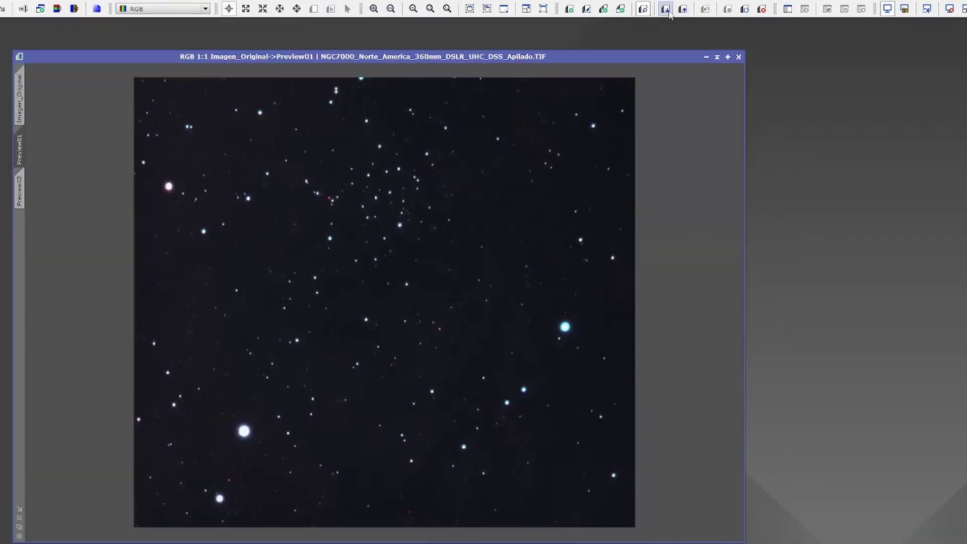
left_click(671, 12)
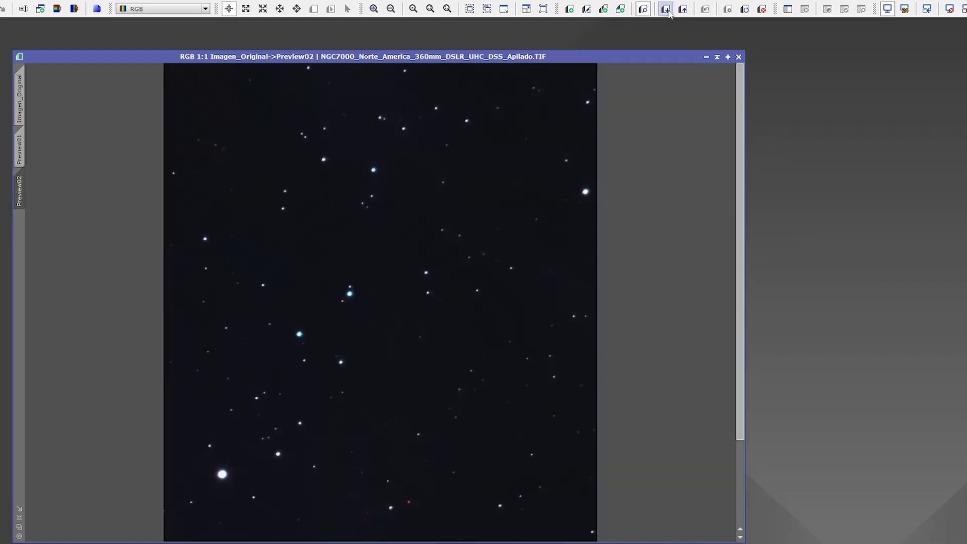
left_click(683, 11)
left_click(682, 11)
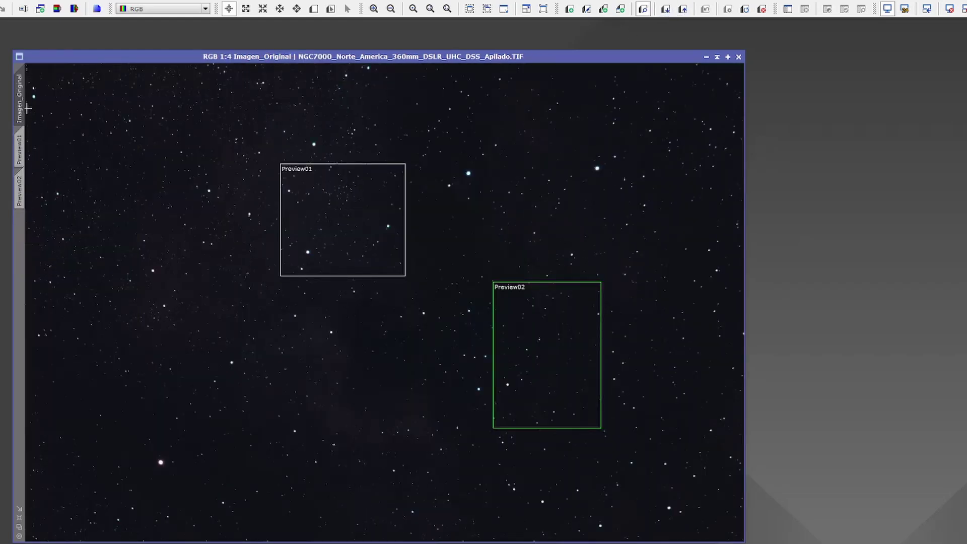
Step: View Preview01 and Preview02 alternately by selecting them directly, and return to the full Imagen_Original view
left_click(21, 149)
left_click(20, 186)
left_click(22, 144)
left_click(21, 177)
left_click(21, 98)
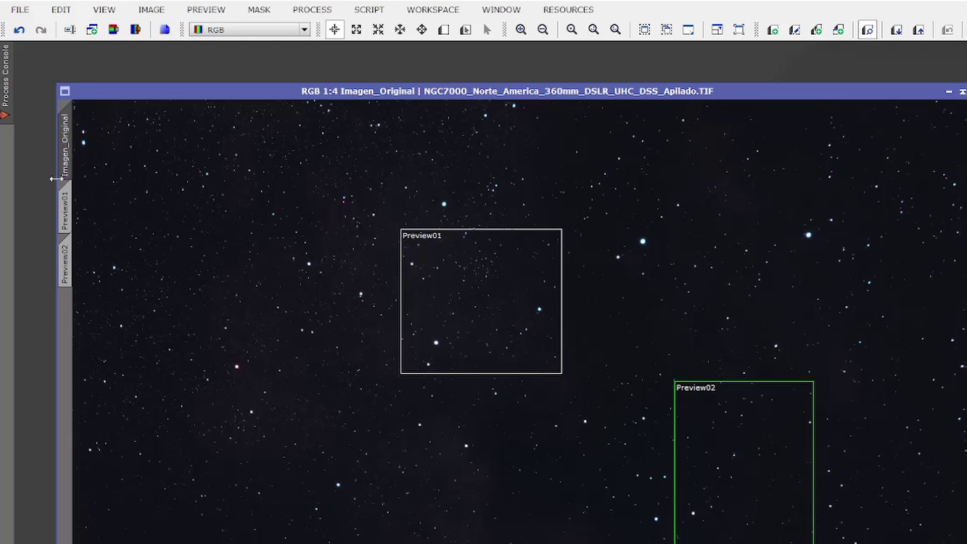
Step: Compare Preview01 with the full Imagen_Original image by switching repeatedly between the two views
left_click(66, 210)
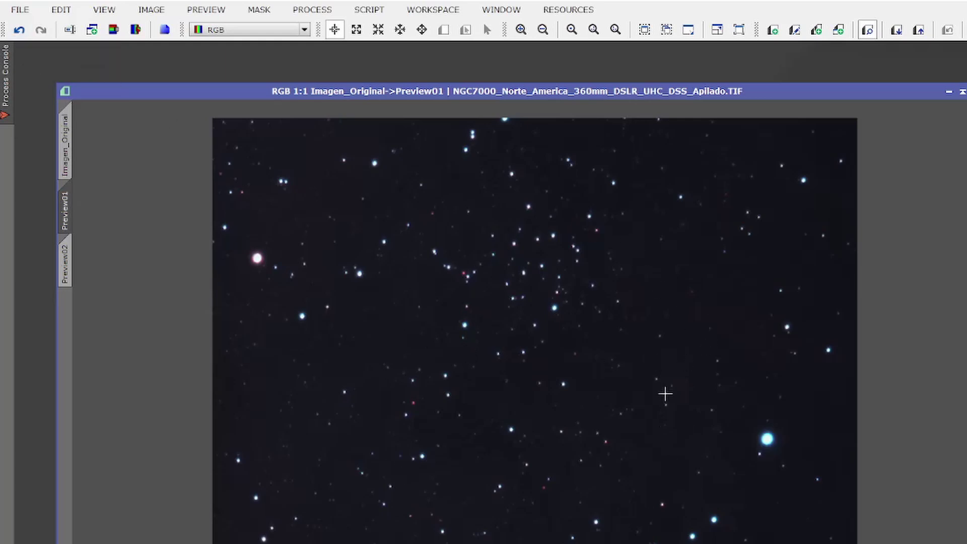
left_click(64, 154)
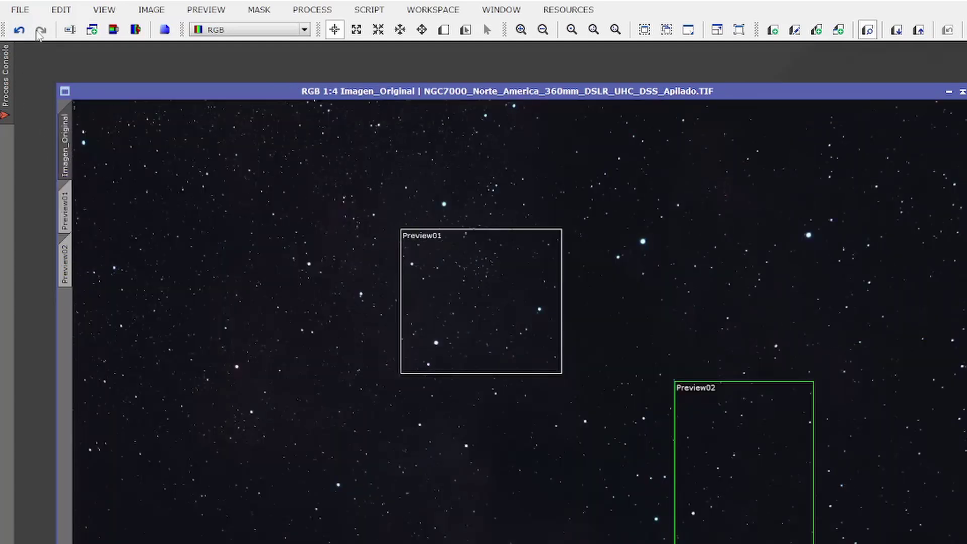
left_click(73, 218)
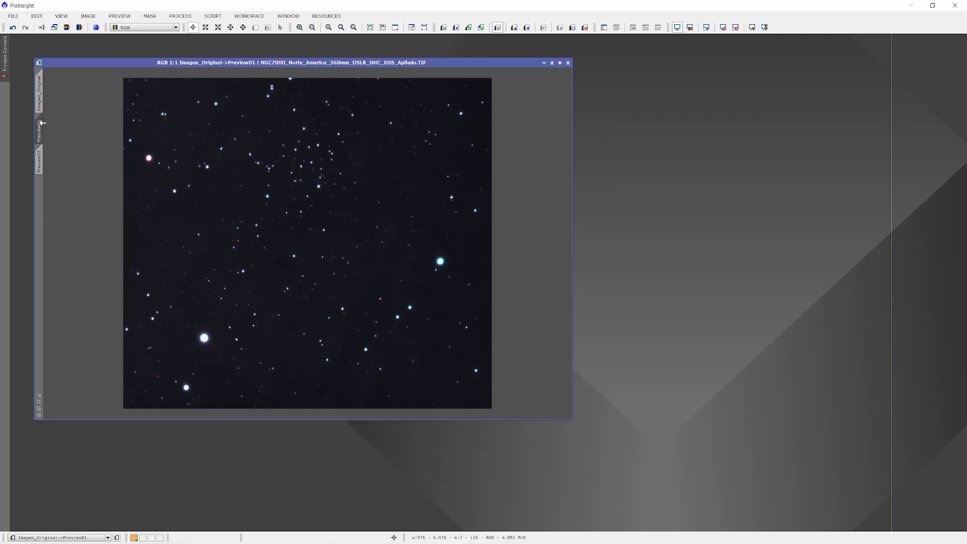
left_click(43, 103)
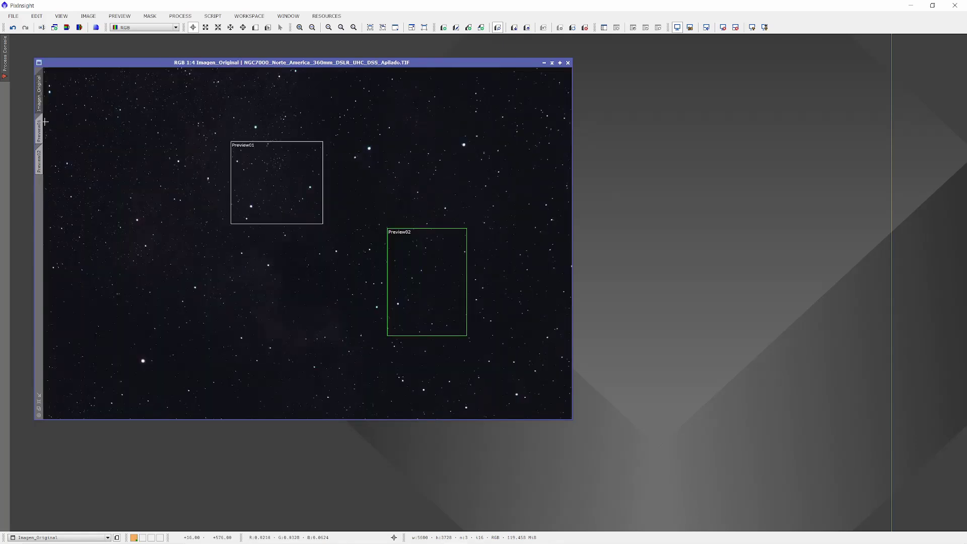
left_click(39, 130)
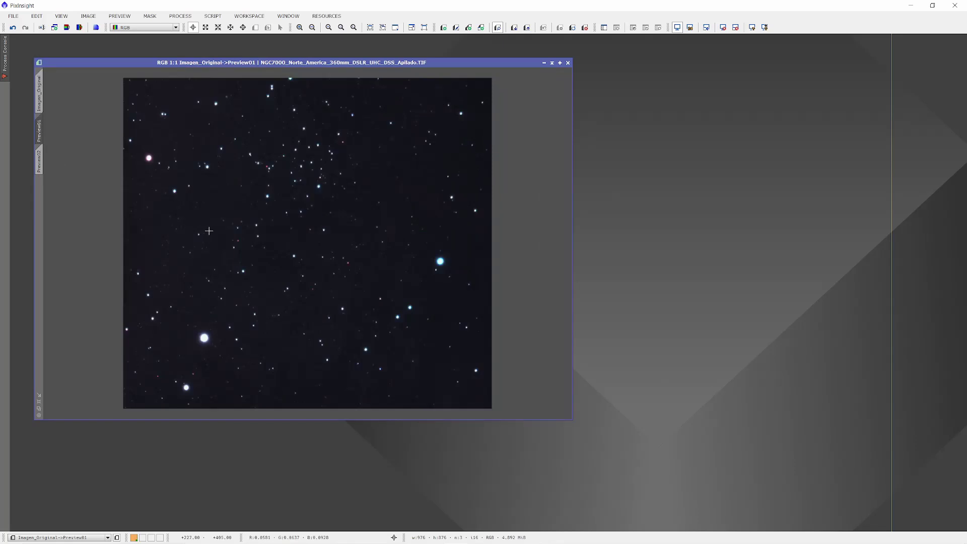
left_click(40, 97)
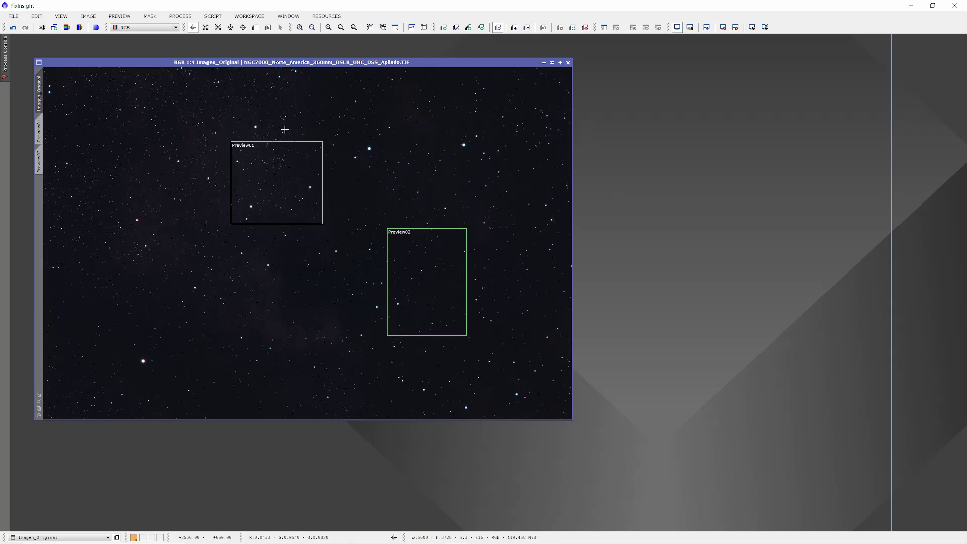
left_click(40, 132)
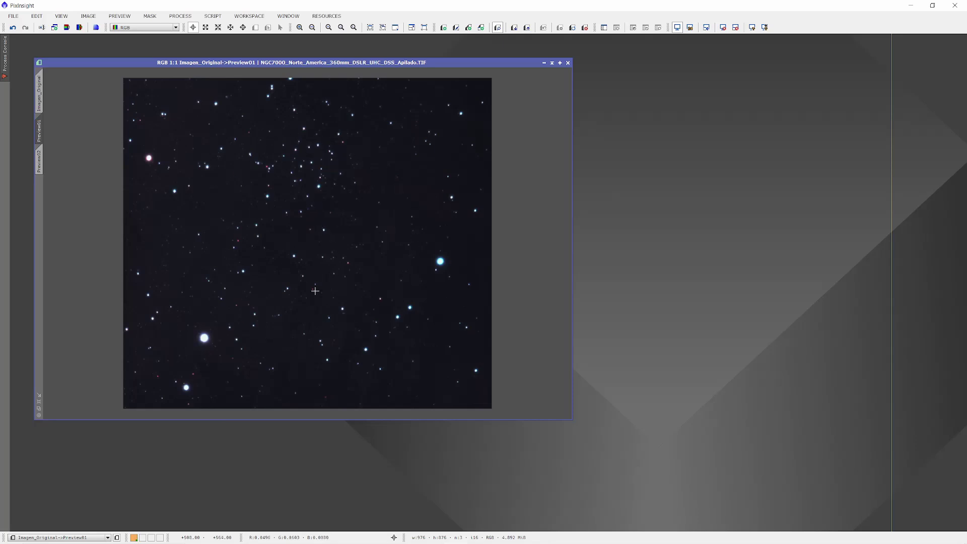
left_click(39, 90)
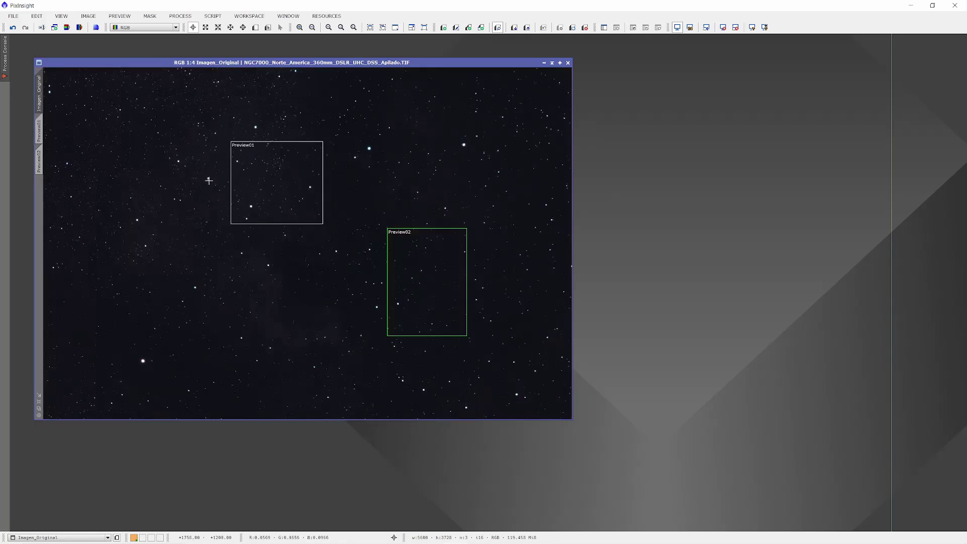
Step: Delete both Preview01 and Preview02 from Imagen_Original
left_click(38, 129)
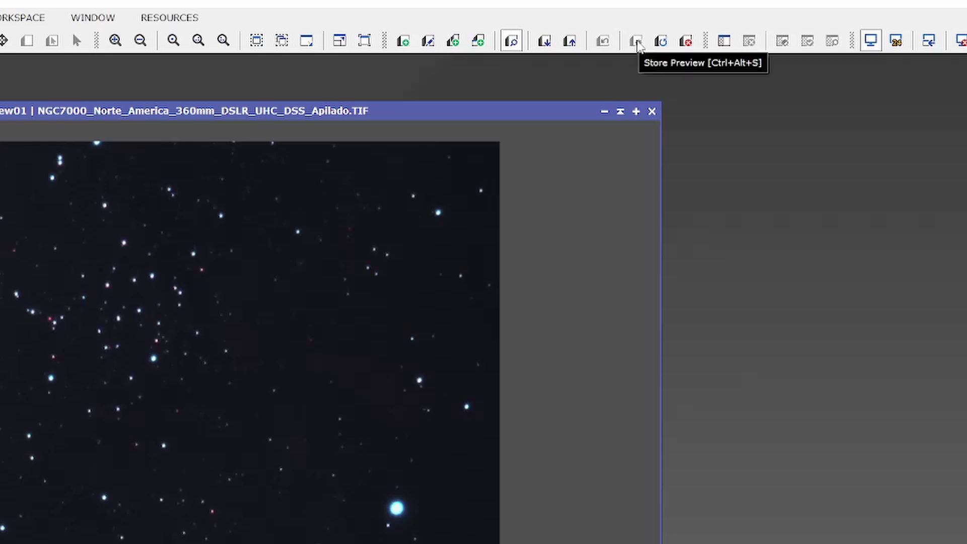
left_click(686, 42)
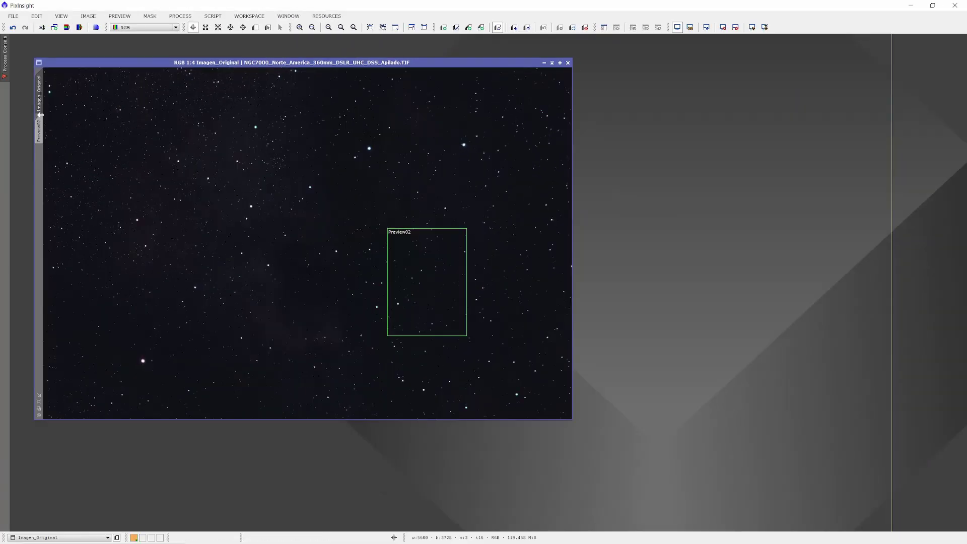
left_click(41, 123)
right_click(43, 124)
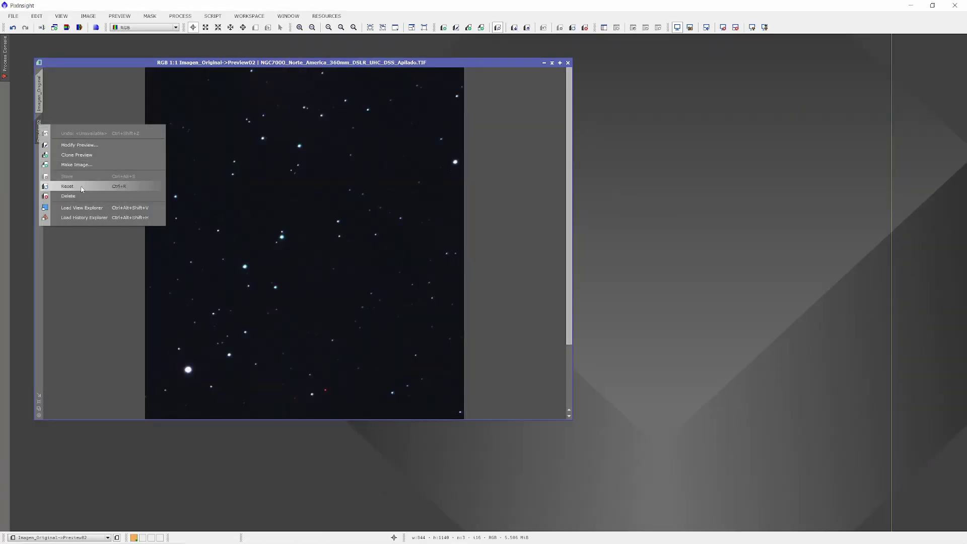
left_click(74, 196)
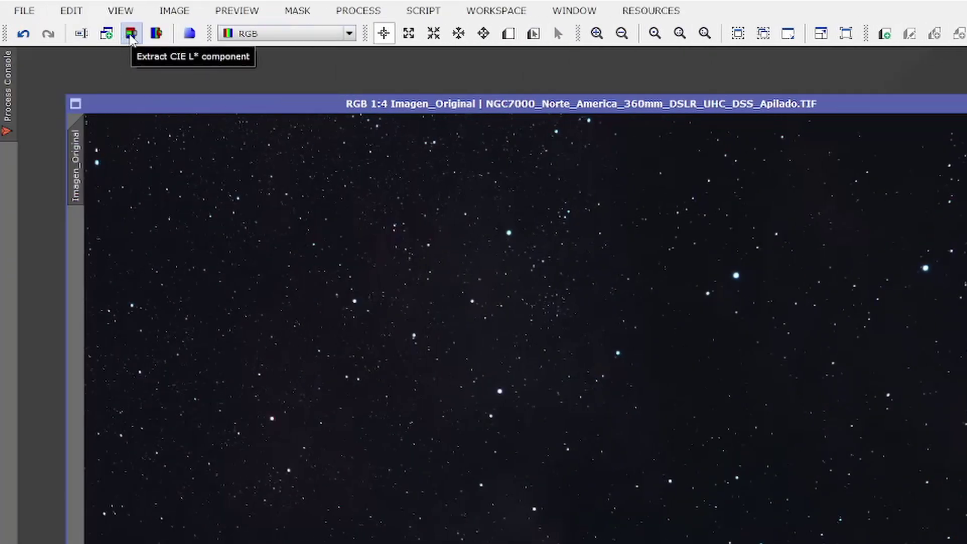
Step: Extract the CIE L* component of Imagen_Original as a separate image and apply that image as a mask to Imagen_Original
left_click(131, 34)
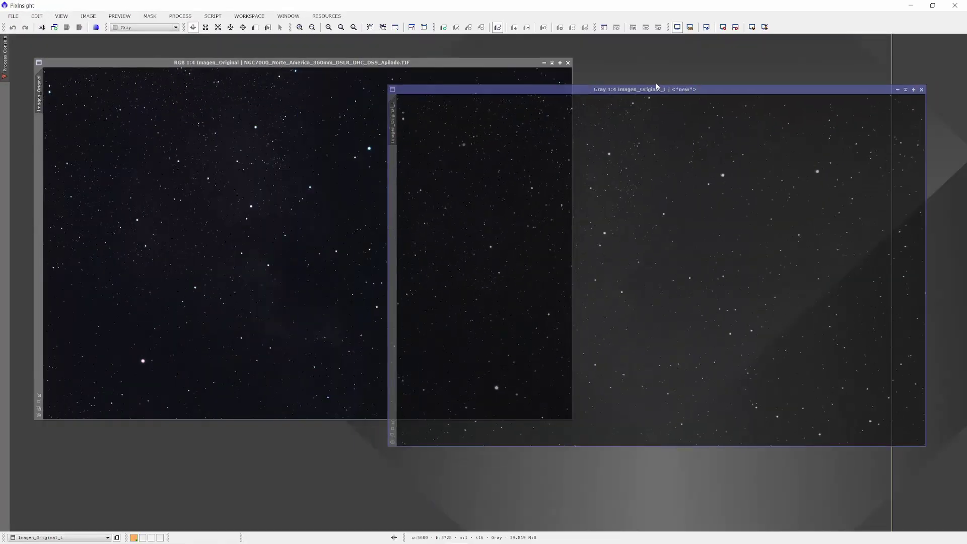
left_click_drag(656, 86, 665, 72)
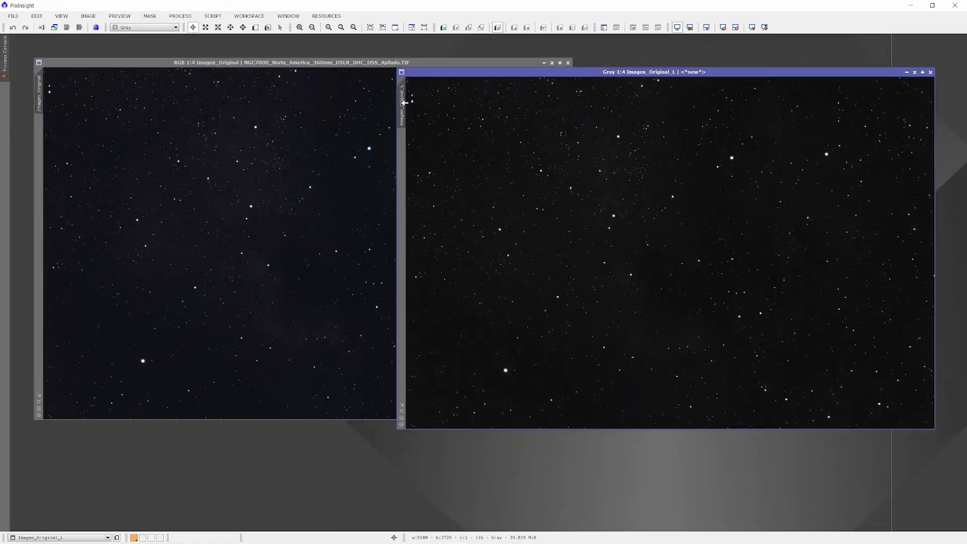
left_click_drag(403, 124, 39, 139)
mouse_move(406, 96)
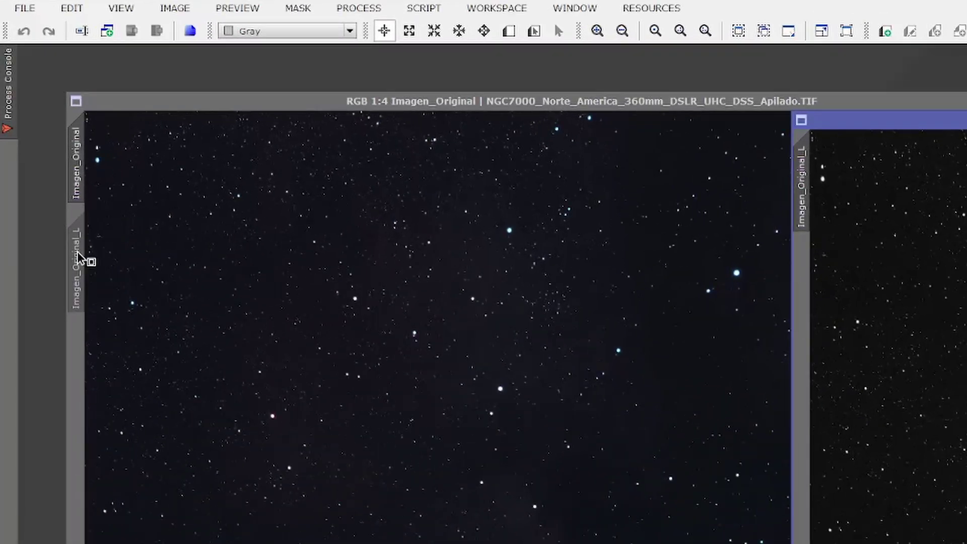
mouse_move(78, 258)
left_mouse_down()
mouse_move(80, 268)
mouse_move(78, 249)
left_mouse_up()
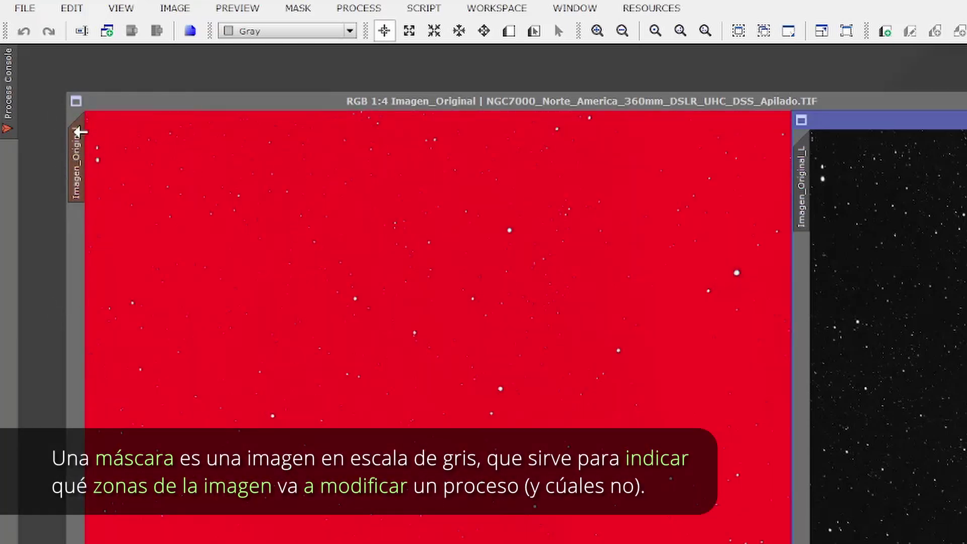
mouse_move(82, 166)
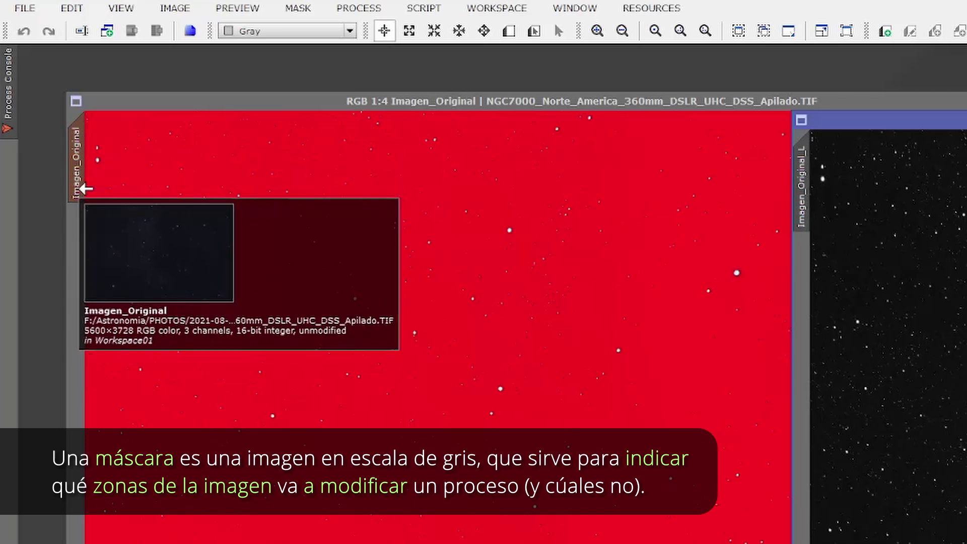
Step: Remove the mask from Imagen_Original and bring the Imagen_Original_L window to the front
left_click(876, 107)
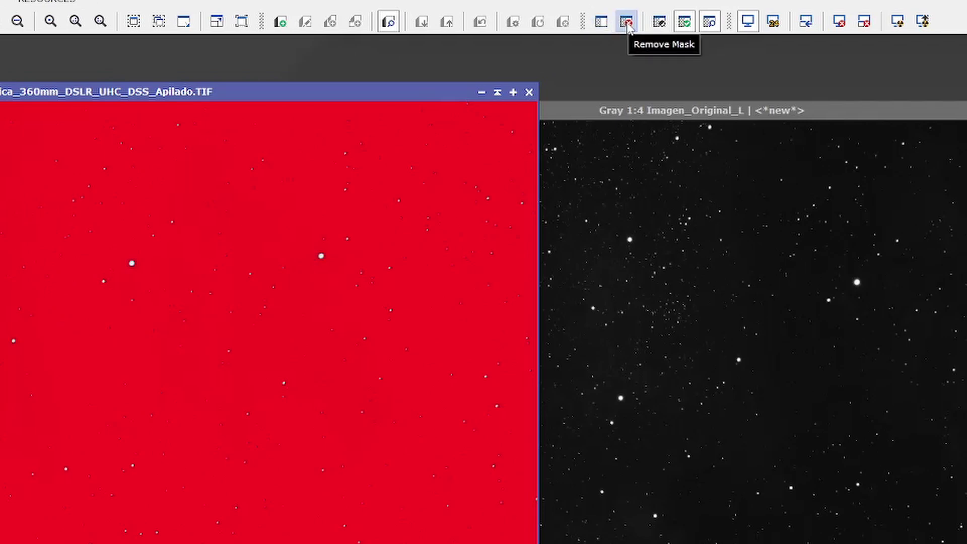
left_click(627, 25)
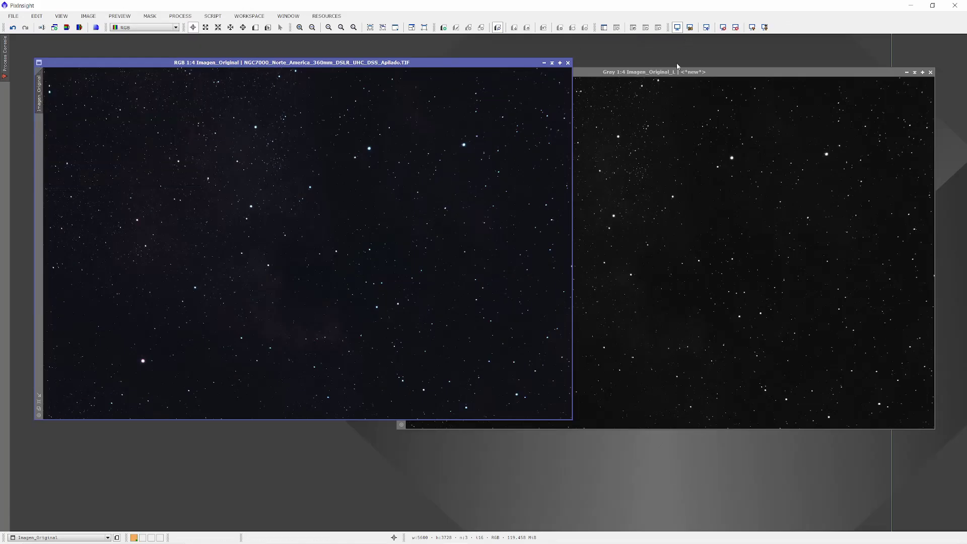
left_click(629, 72)
mouse_move(407, 92)
left_mouse_down()
mouse_move(57, 123)
mouse_move(81, 111)
mouse_move(41, 138)
mouse_move(406, 99)
mouse_move(348, 126)
mouse_move(416, 101)
mouse_move(403, 97)
left_mouse_up()
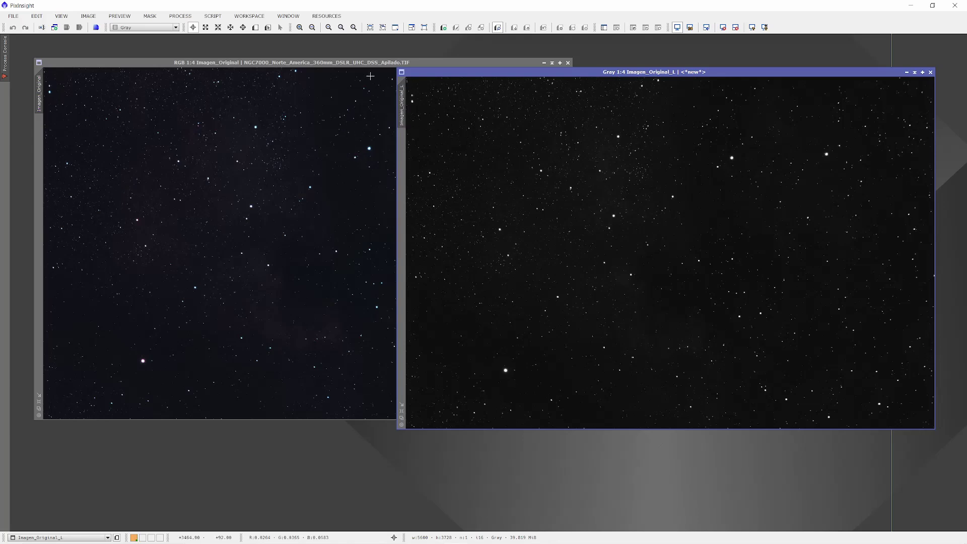
Step: Select Imagen_Original_L as the new mask for Imagen_Original with the Select Mask command, leaving Invert Mask off
left_click(318, 64)
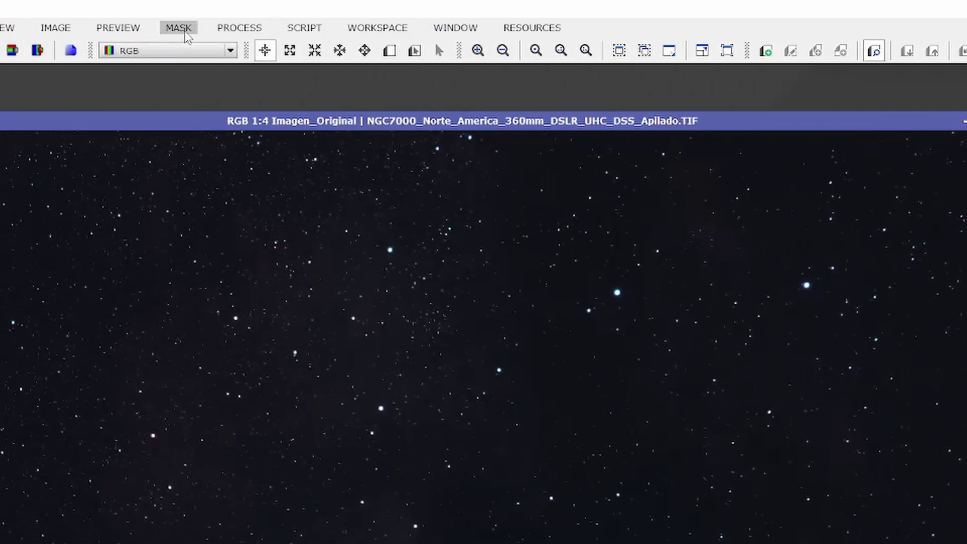
left_click(185, 31)
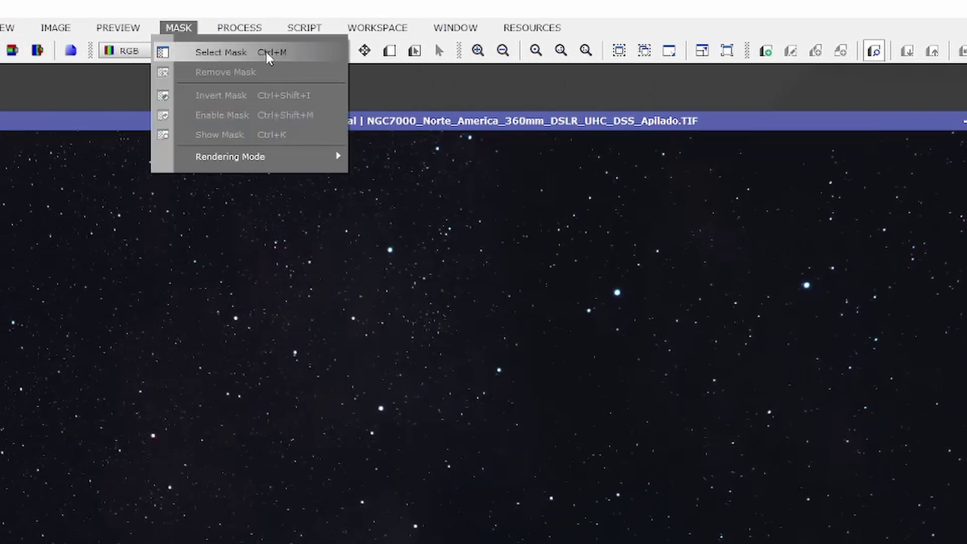
left_click(279, 53)
left_click(475, 328)
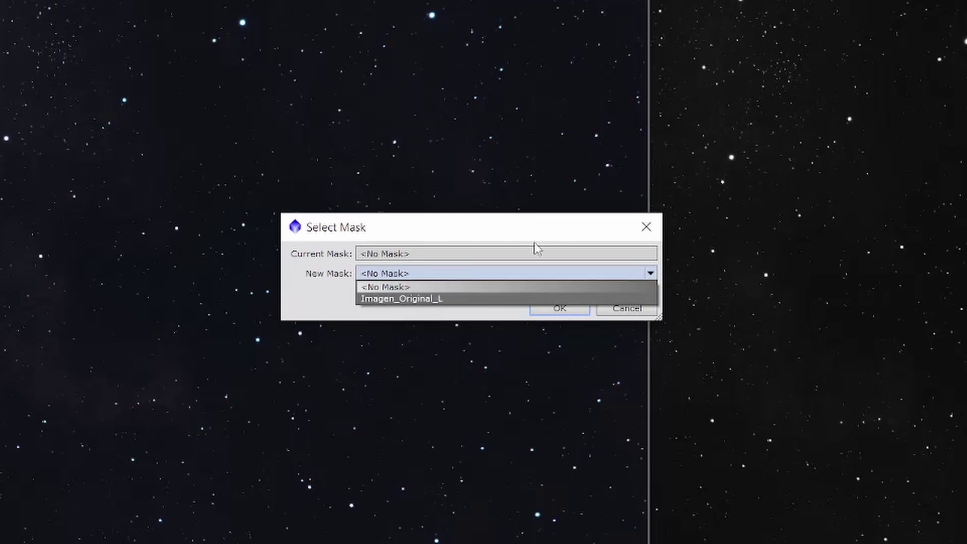
left_click(439, 300)
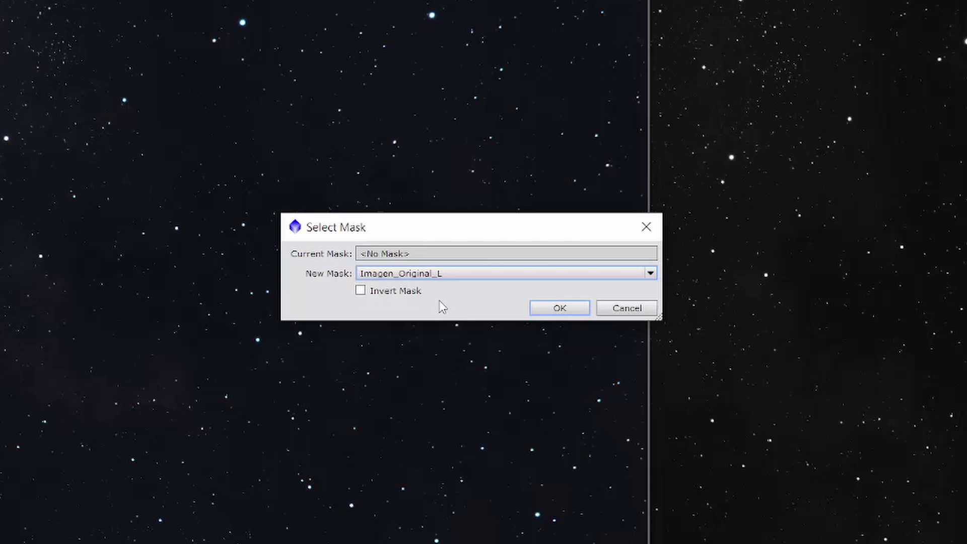
left_click(558, 307)
Step: Invert the mask applied to Imagen_Original and toggle the mask's enabled state
left_click(609, 73)
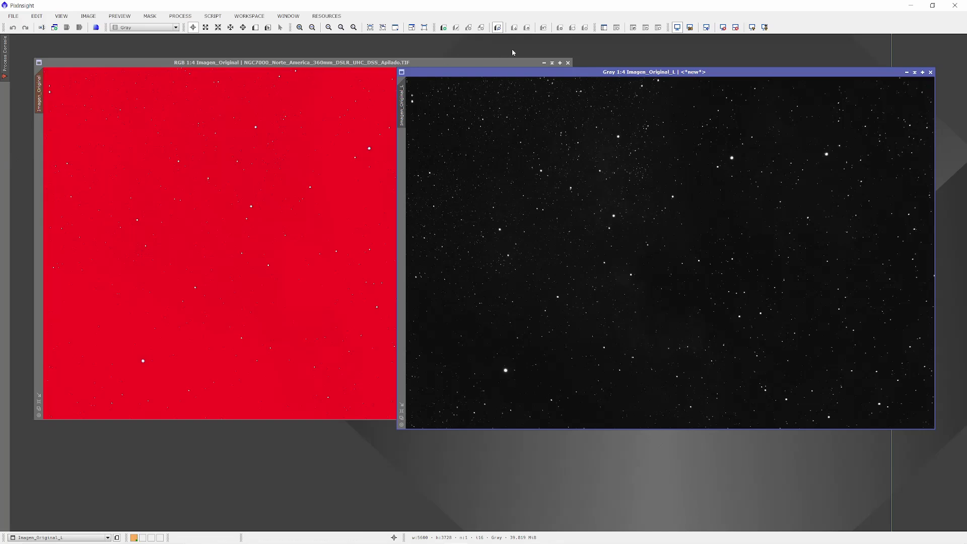
left_click(362, 64)
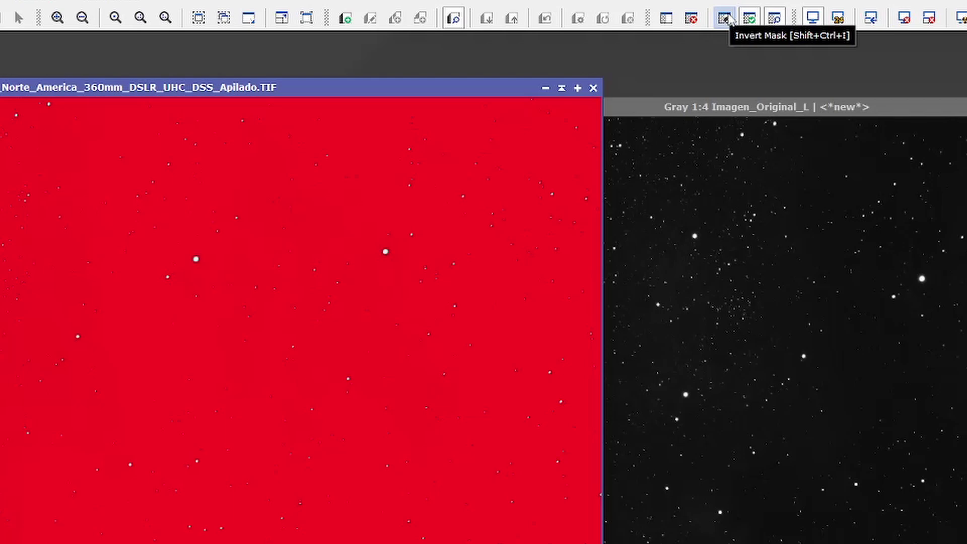
left_click(728, 19)
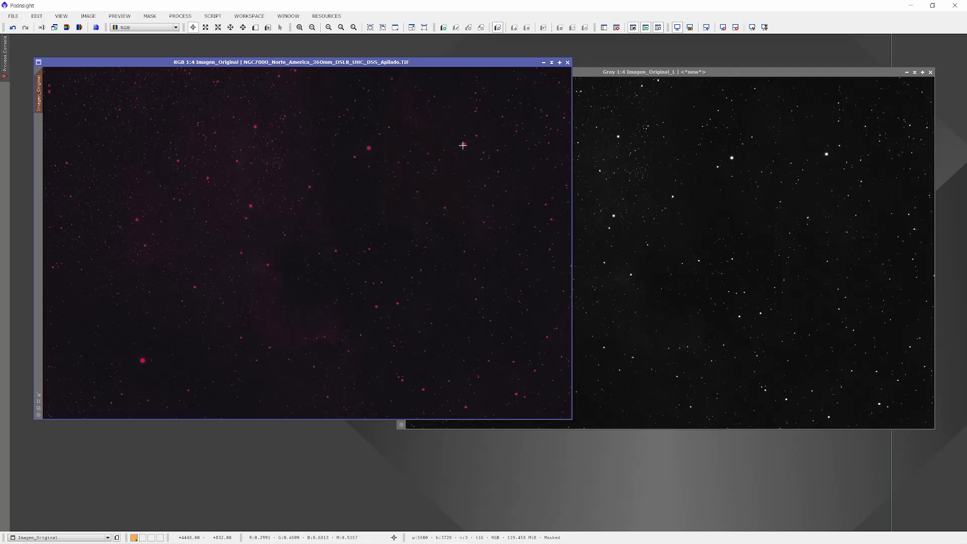
left_click(647, 28)
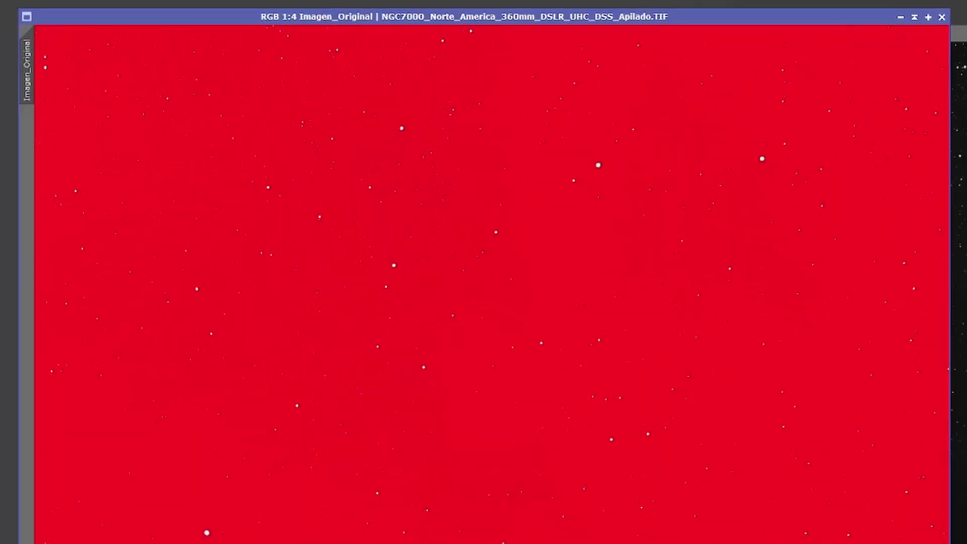
mouse_move(30, 63)
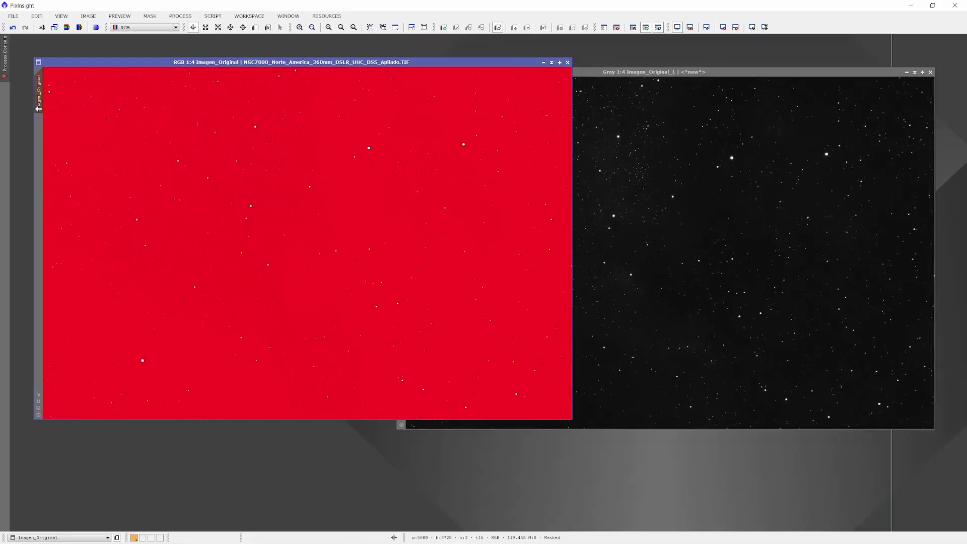
Step: Toggle the visibility of the red mask overlay on Imagen_Original several times, leaving the mask hidden but still enabled
mouse_move(40, 95)
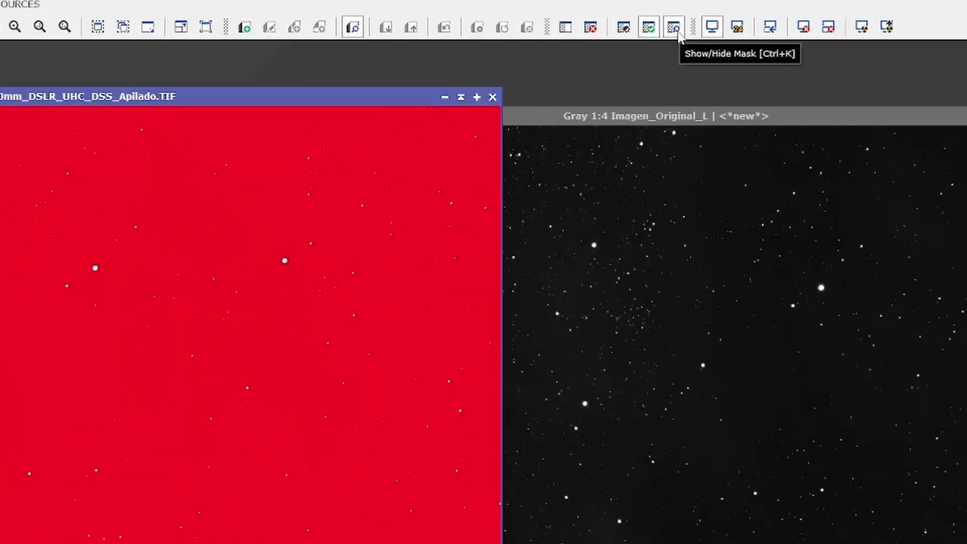
left_click(674, 27)
left_click(674, 28)
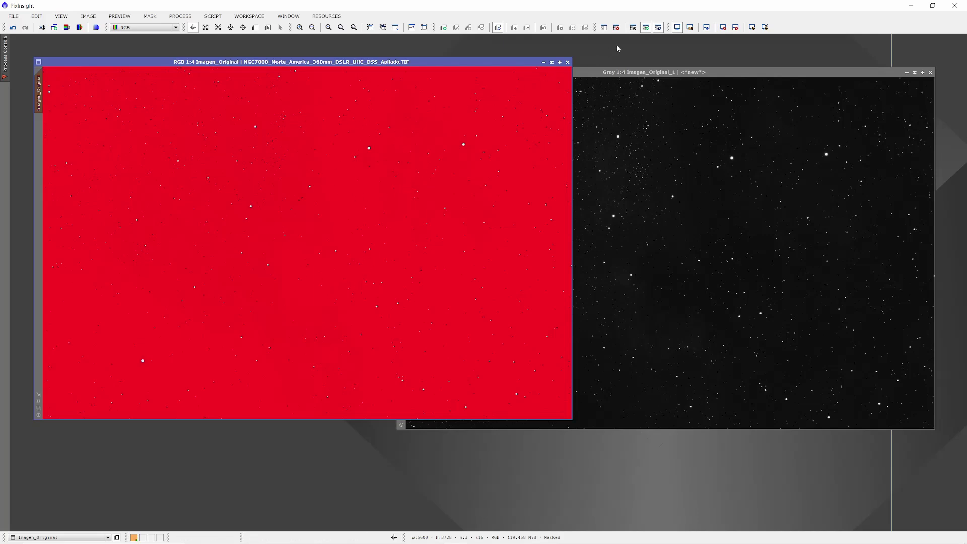
left_click(658, 27)
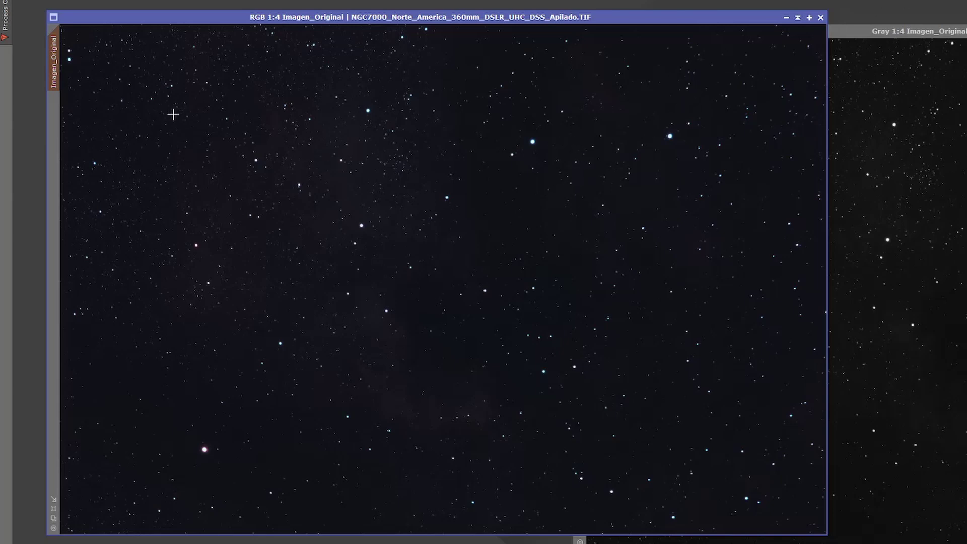
mouse_move(58, 53)
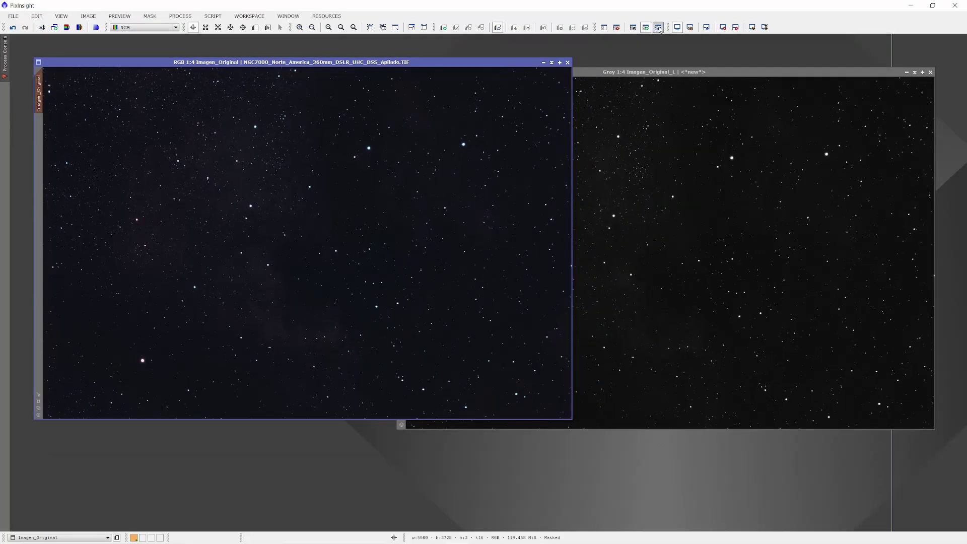
left_click(659, 28)
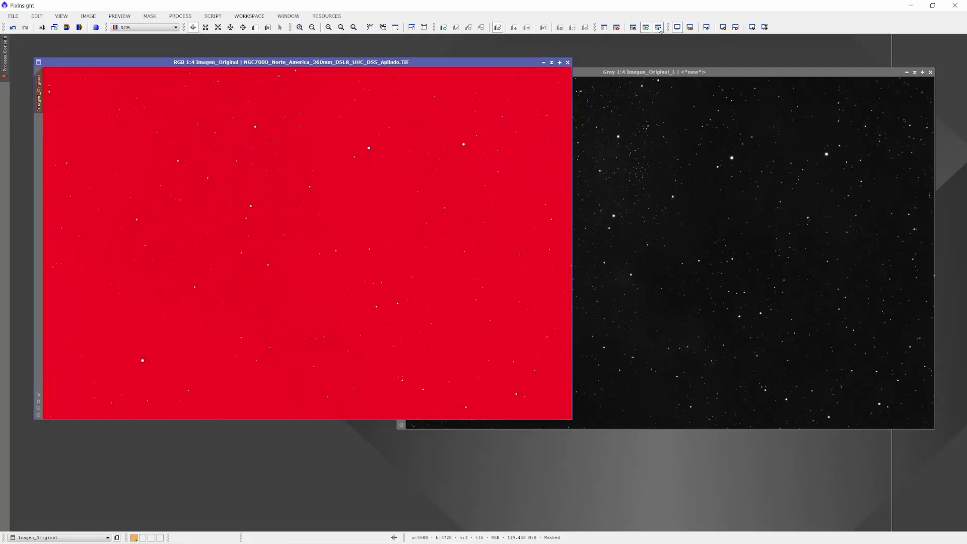
left_click(659, 28)
left_click(659, 28)
left_click(659, 28)
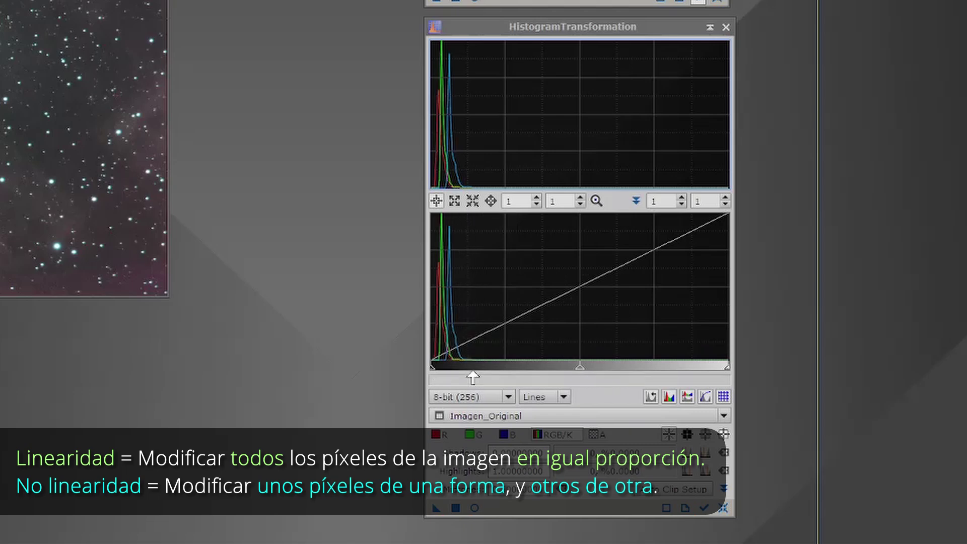
Step: Activate the HistogramTransformation real-time preview for Imagen_Original, lower the midtones to about 0.084 and raise the shadows point slightly
mouse_move(461, 420)
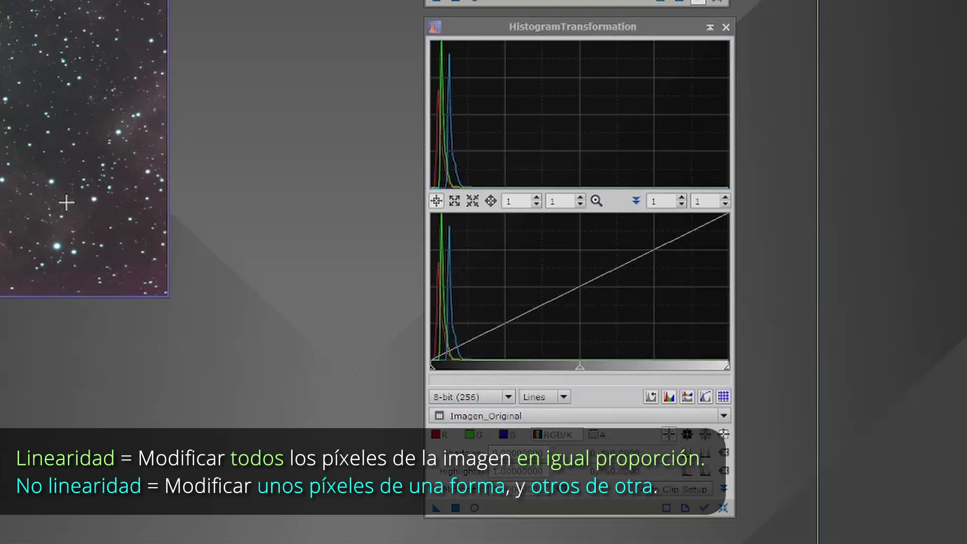
mouse_move(569, 413)
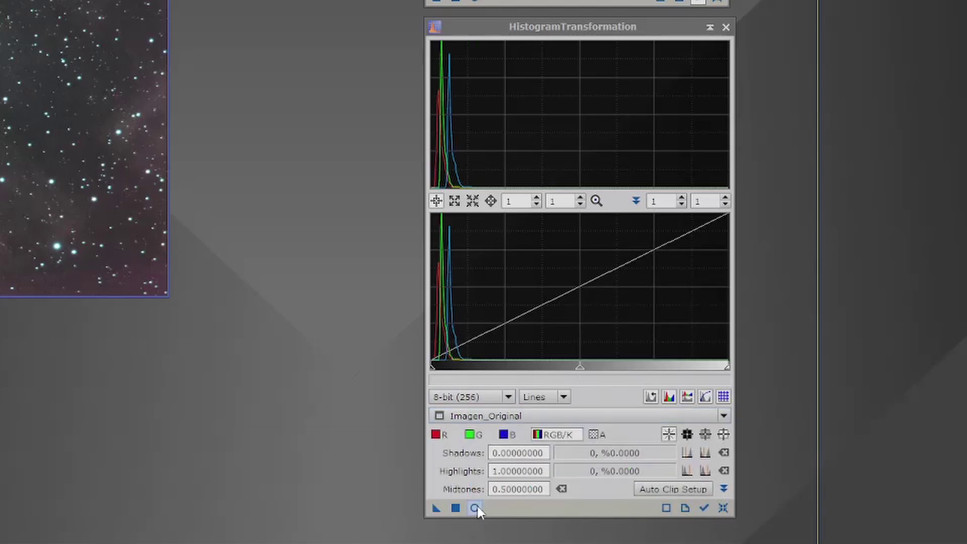
left_click(475, 507)
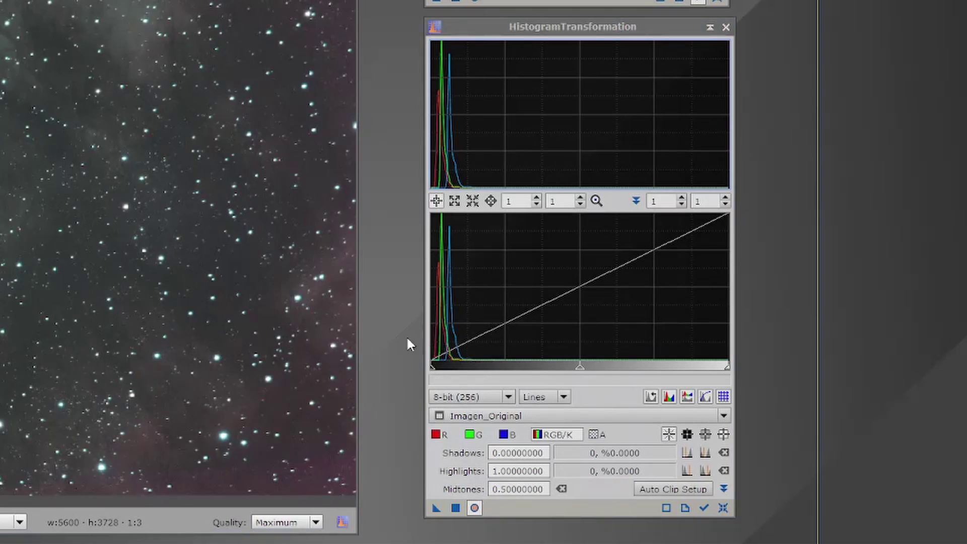
left_click_drag(579, 370, 455, 370)
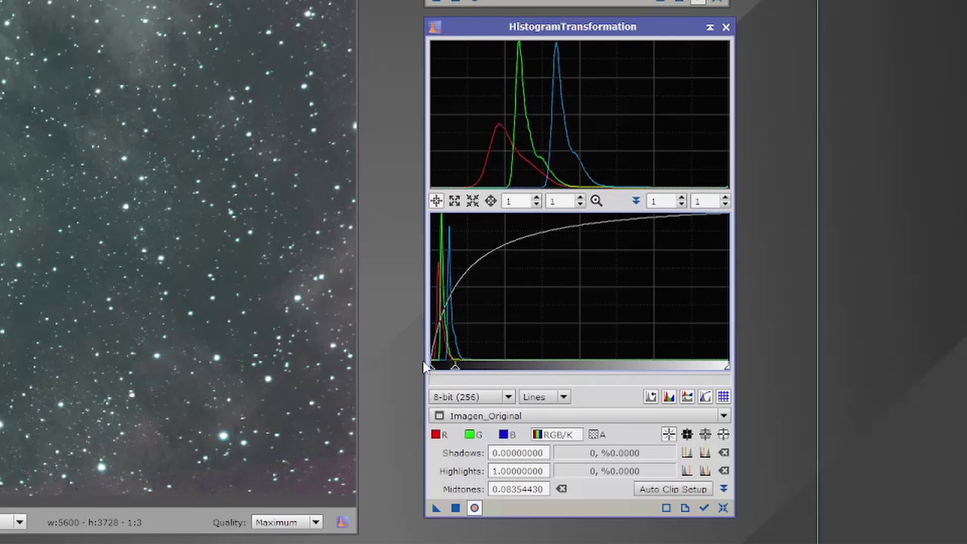
left_click_drag(436, 374, 441, 371)
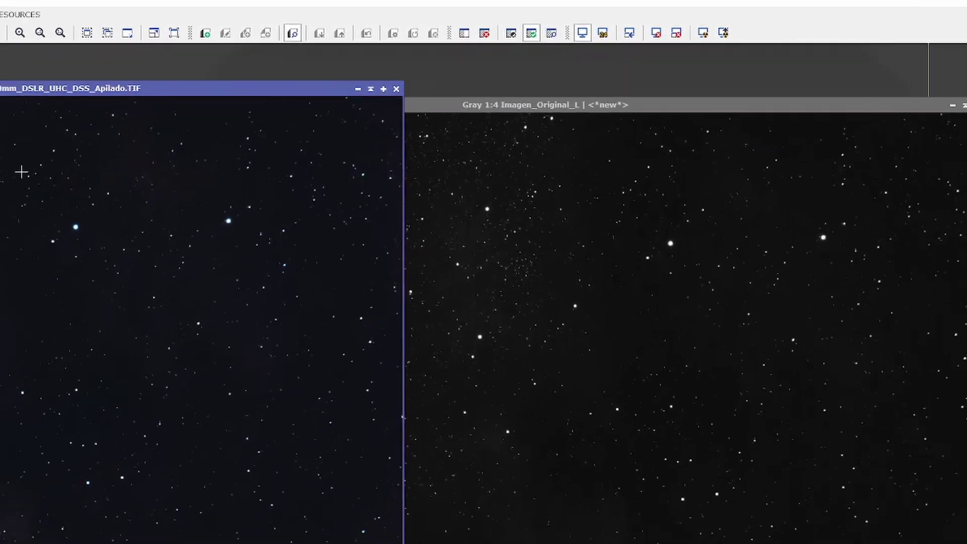
Step: Reposition the Imagen_Original window, minimize Imagen_Original_L to an icon and place that icon beside the image near the workspace's upper edge
left_click_drag(126, 88, 242, 56)
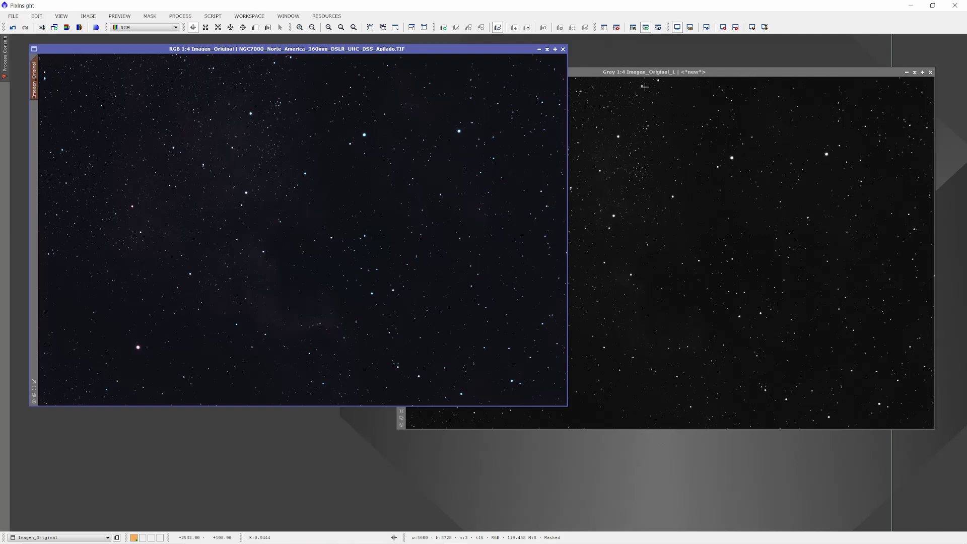
left_click(905, 73)
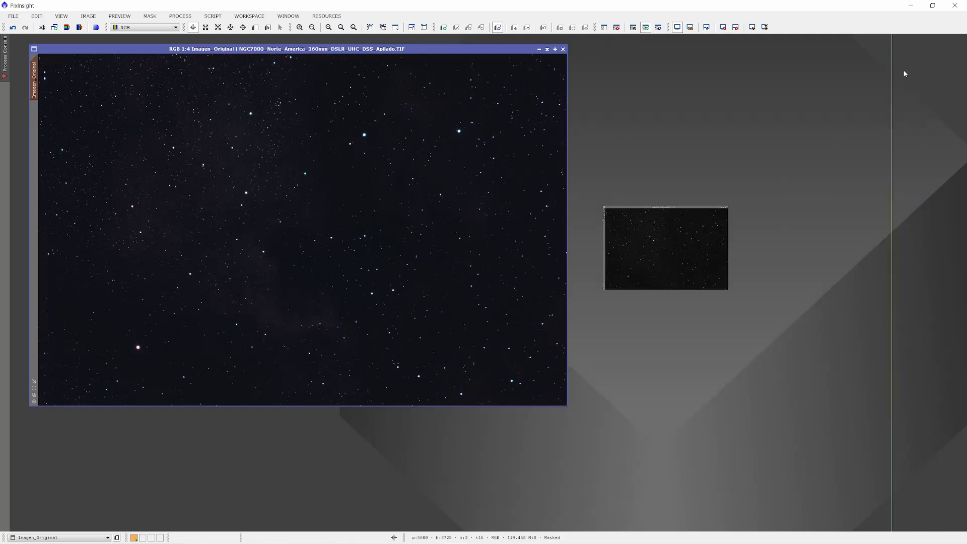
left_click_drag(691, 255, 677, 52)
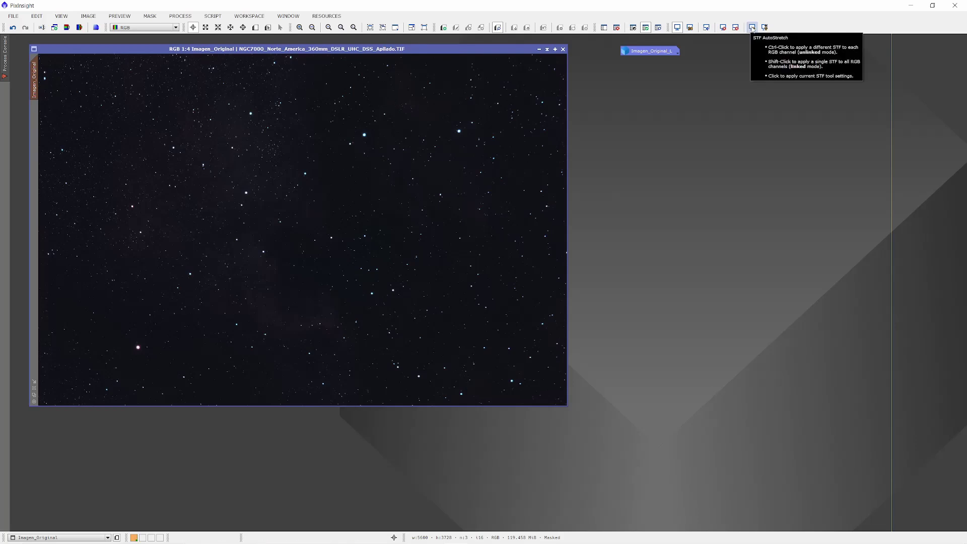
Step: Apply a linked STF AutoStretch to Imagen_Original and switch it to the boosted AutoStretch
left_click(752, 28)
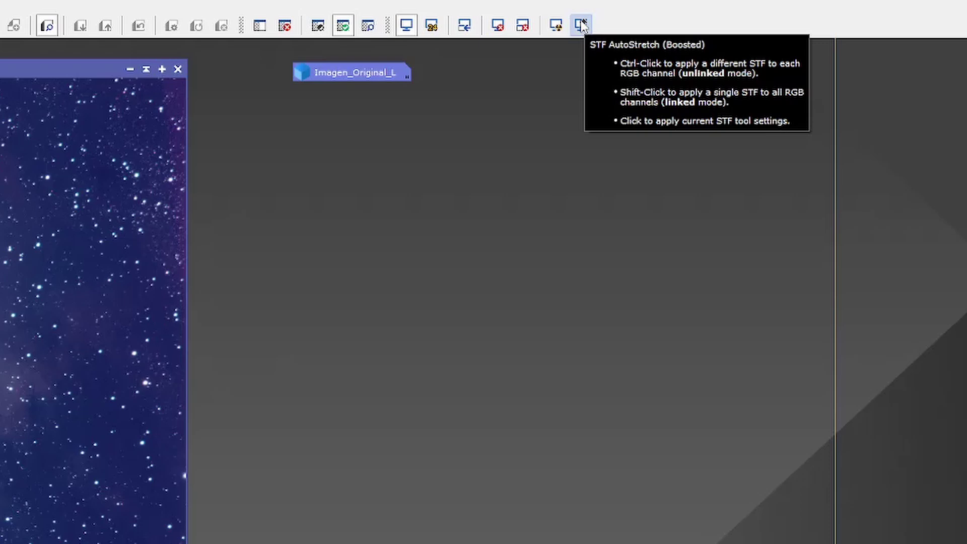
left_click(581, 25)
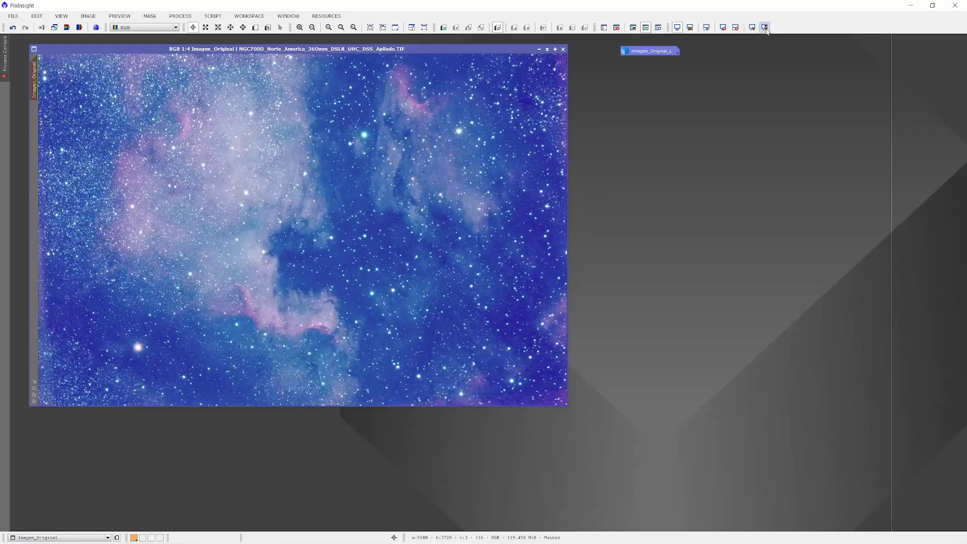
left_click(765, 28)
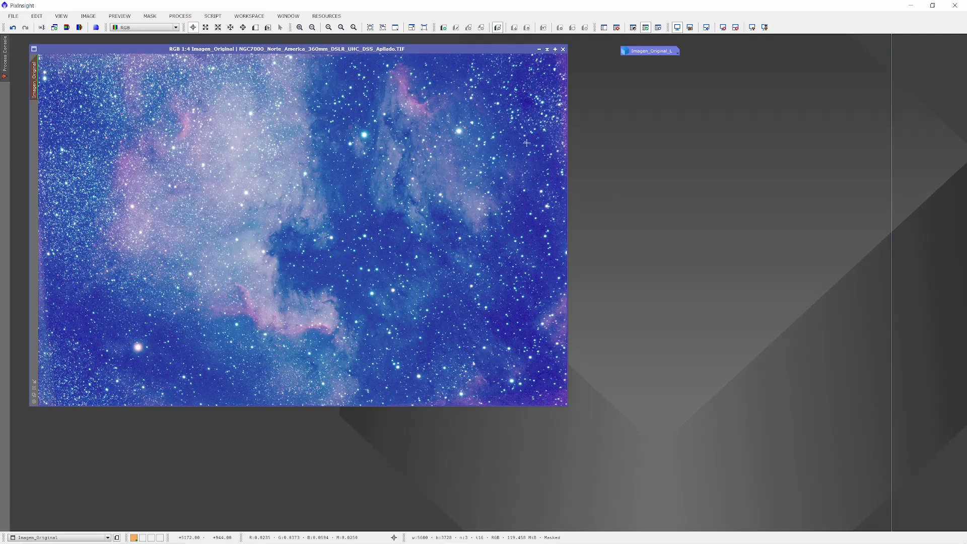
Step: Return Imagen_Original to the standard STF AutoStretch and alternate between linked and unlinked modes, ending with unlinked
left_click(755, 30)
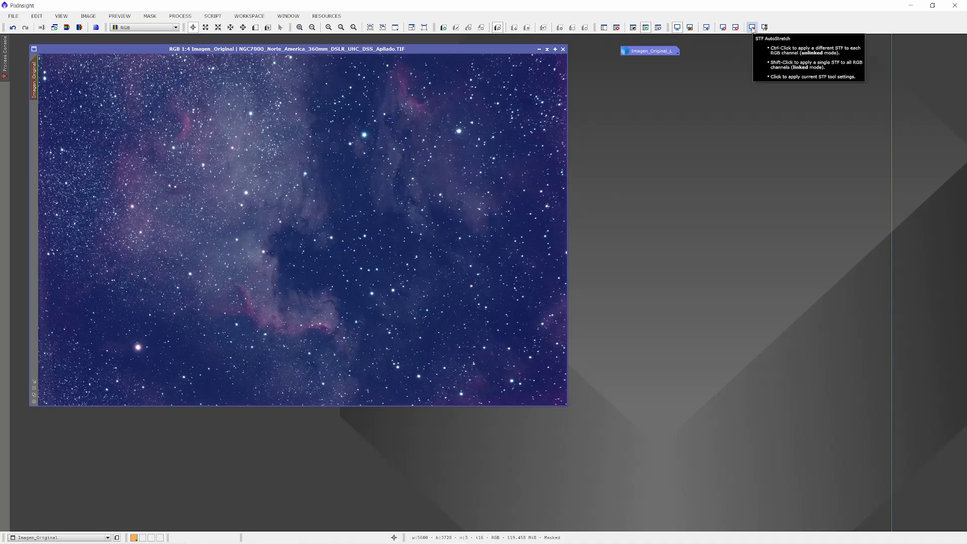
left_click(752, 28)
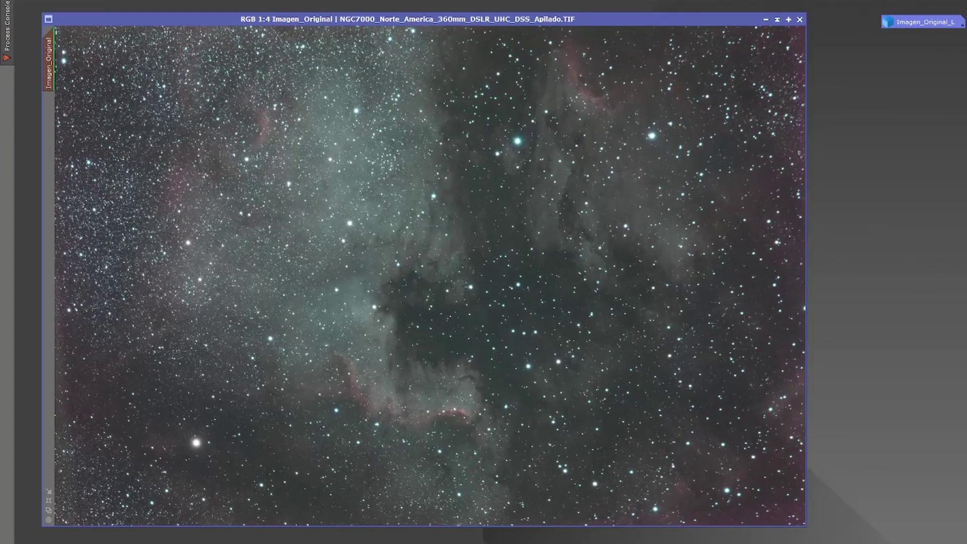
key("ctrl+a")
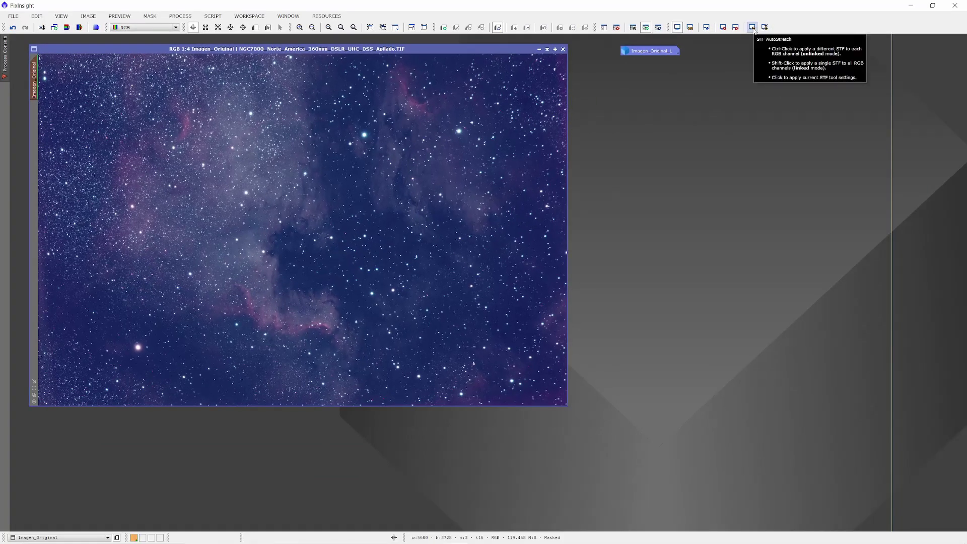
left_click(752, 27)
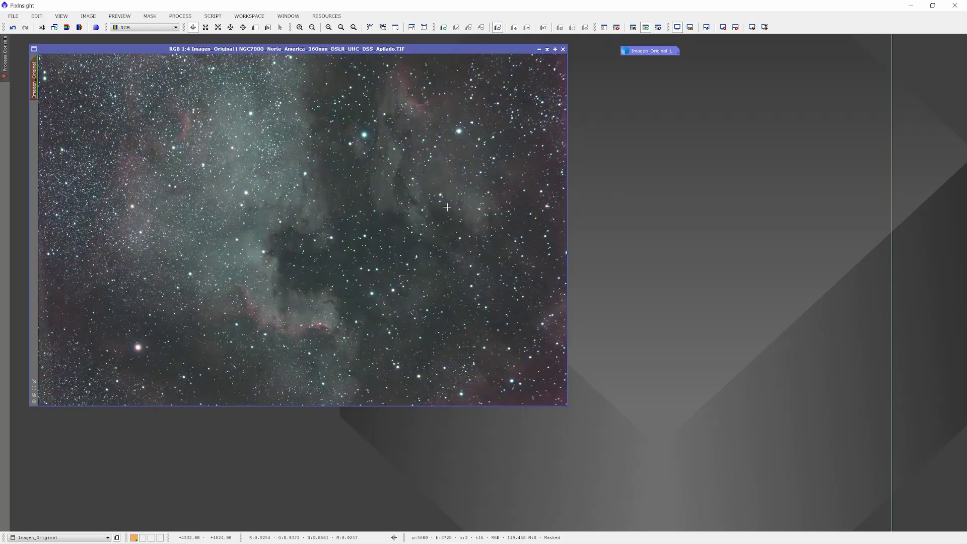
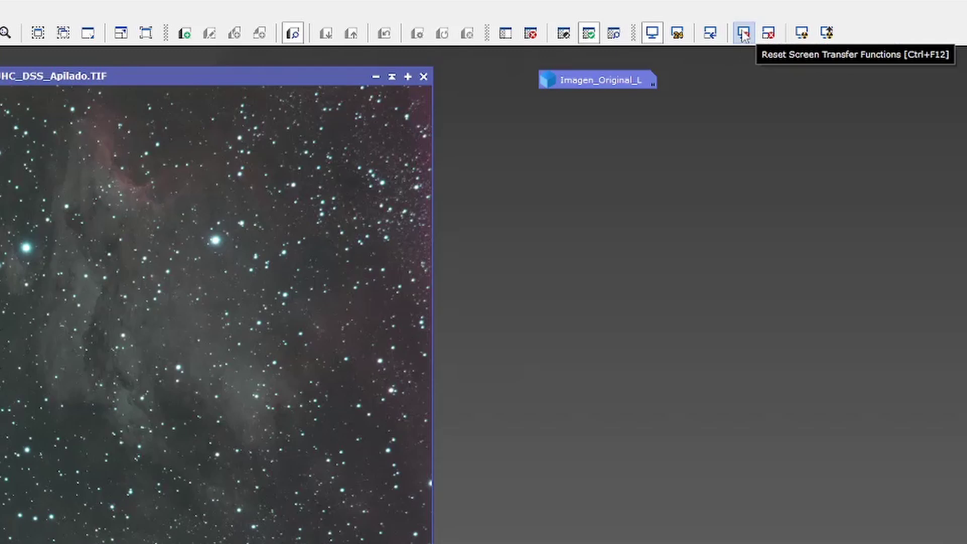
Step: Restore the Imagen_Original_L window, place it overlapping Imagen_Original and apply STF AutoStretch to it
double_click(606, 77)
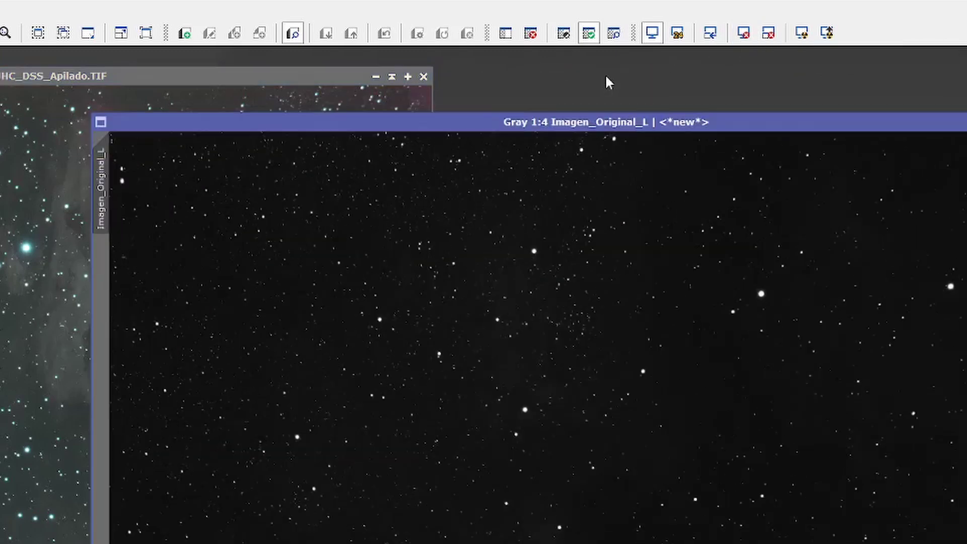
left_click_drag(638, 75, 528, 95)
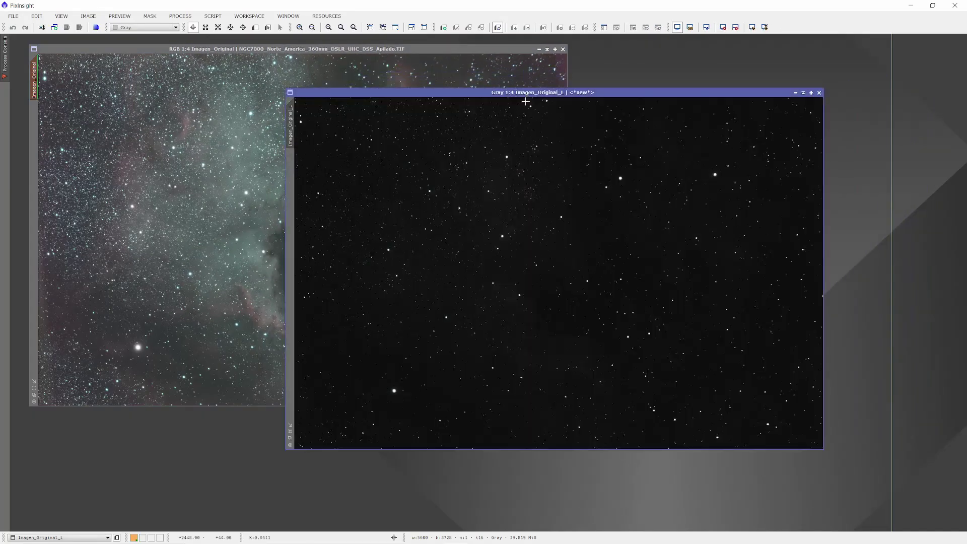
left_click(500, 47)
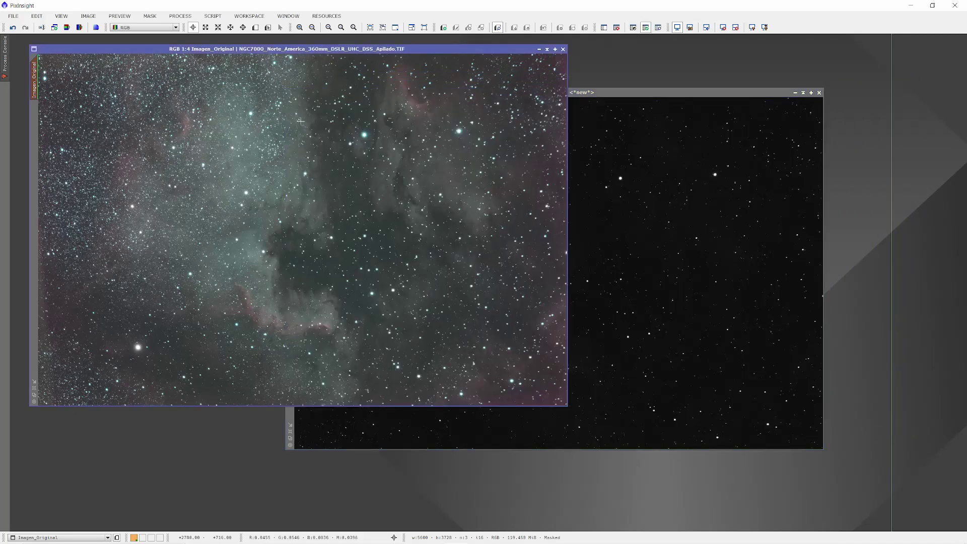
left_click(609, 92)
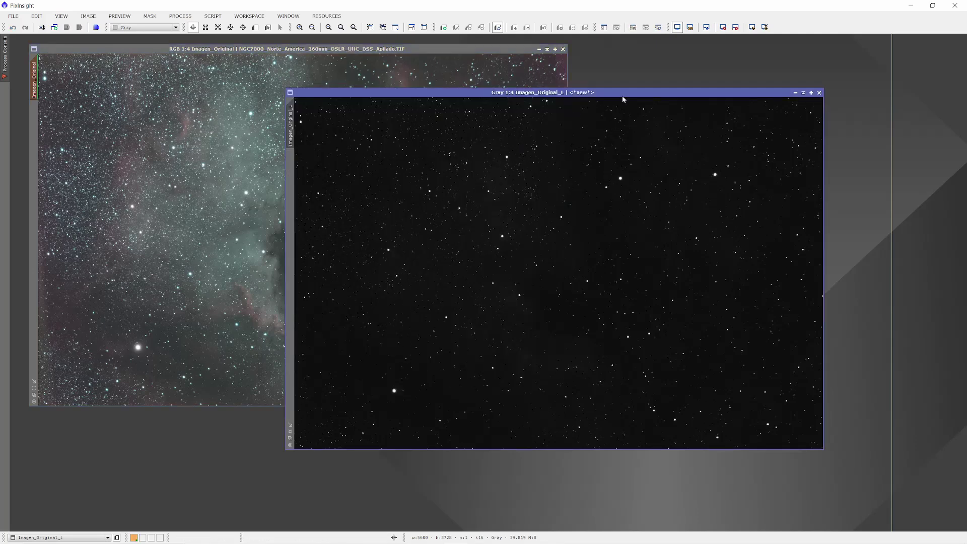
left_click(752, 28)
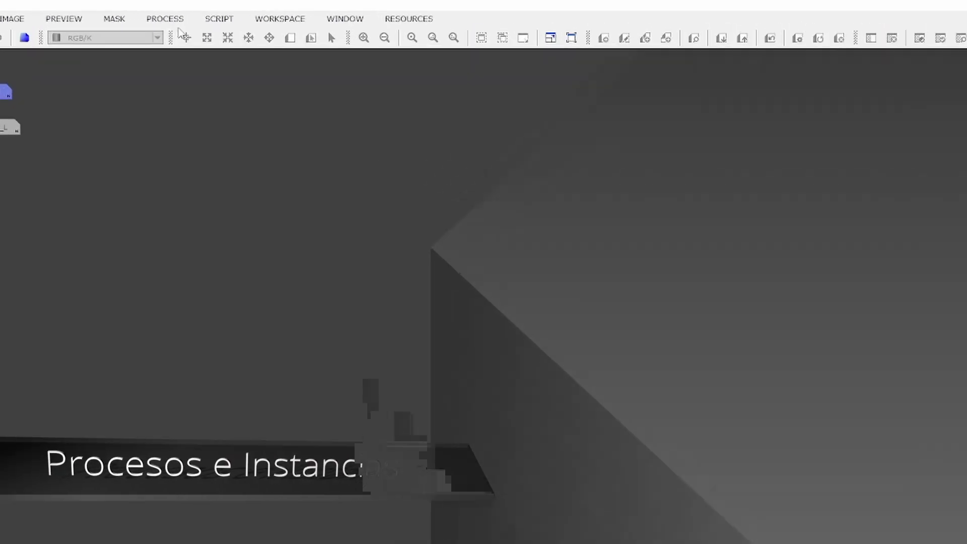
Step: Open the CurvesTransformation process from the list of all processes and position its window on the workspace
left_click(180, 16)
mouse_move(179, 48)
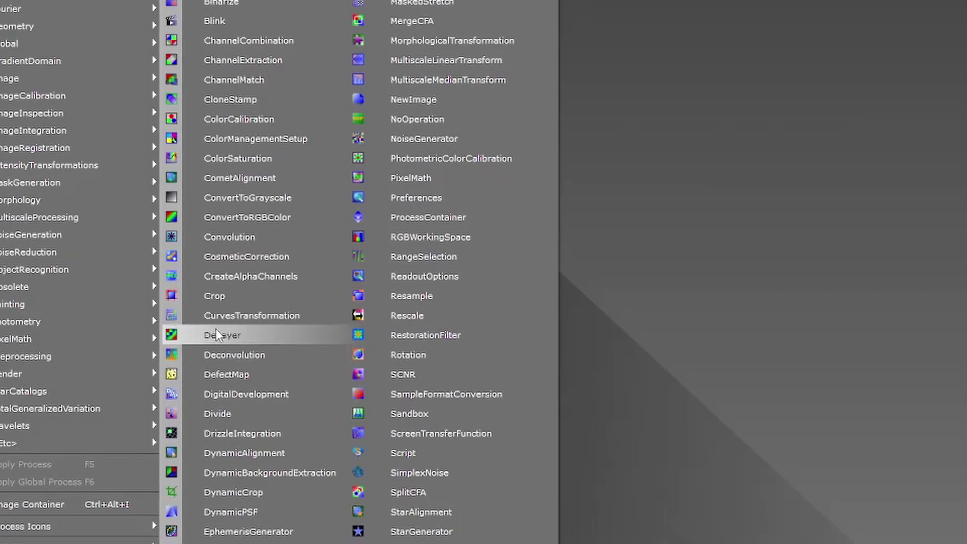
left_click(249, 315)
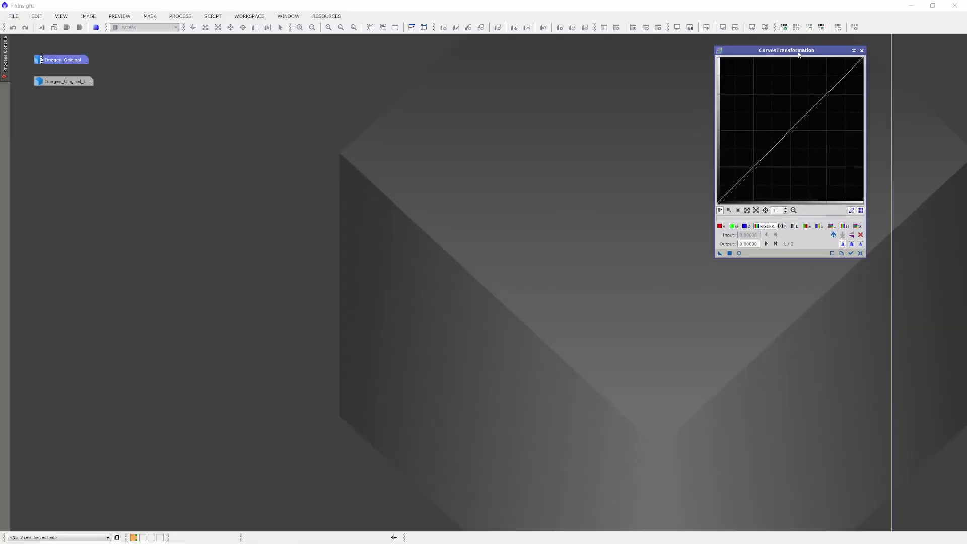
left_click_drag(798, 55, 798, 58)
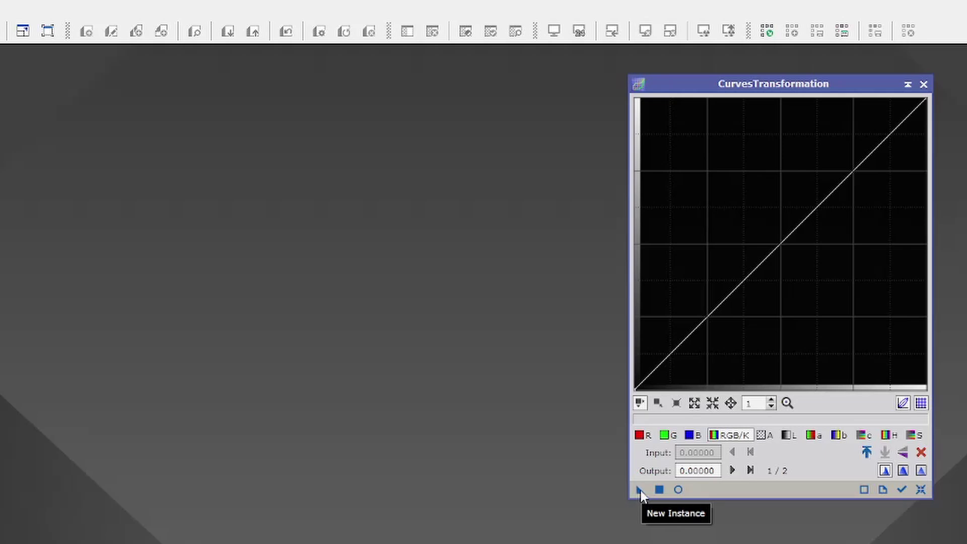
Step: Create a new instance icon of CurvesTransformation on the empty workspace and close the process window
left_click_drag(639, 489, 277, 543)
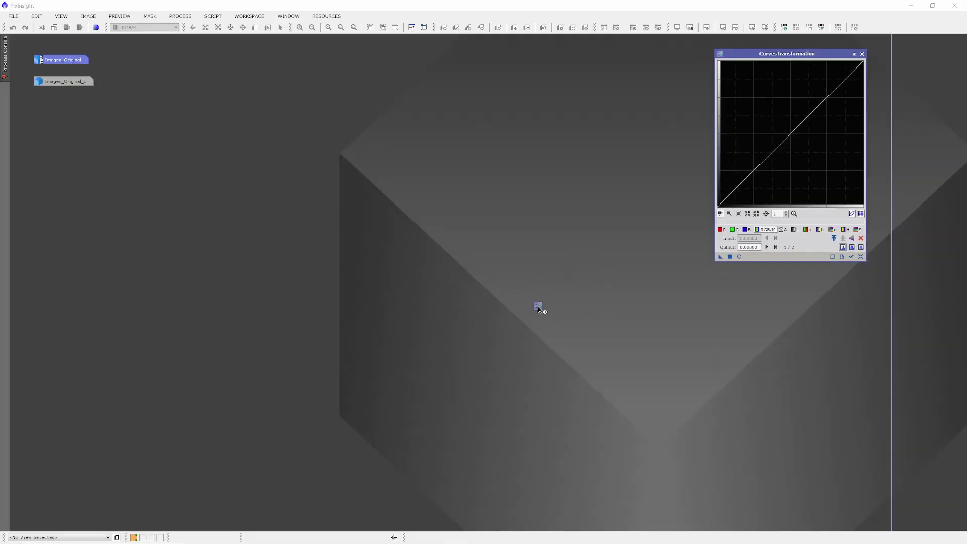
left_click_drag(539, 309, 590, 280)
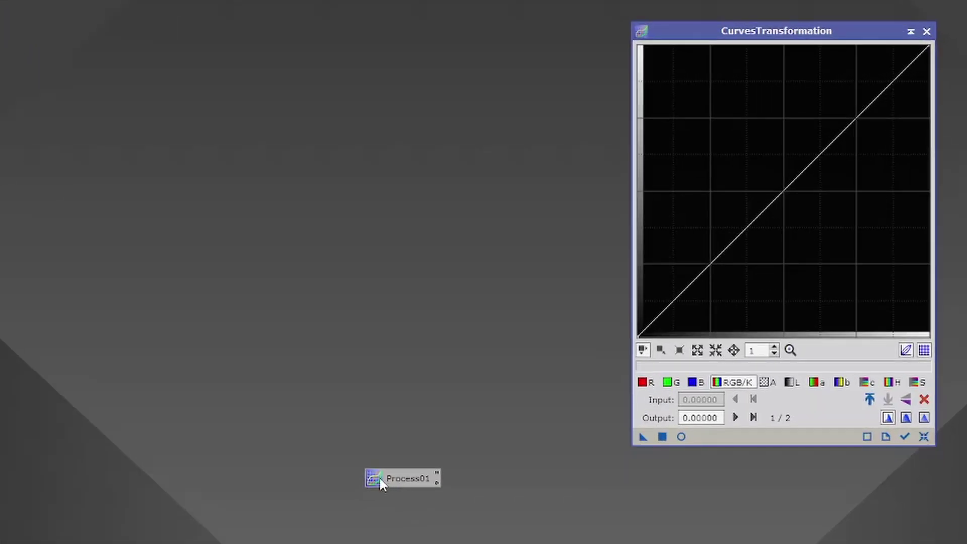
left_click(927, 31)
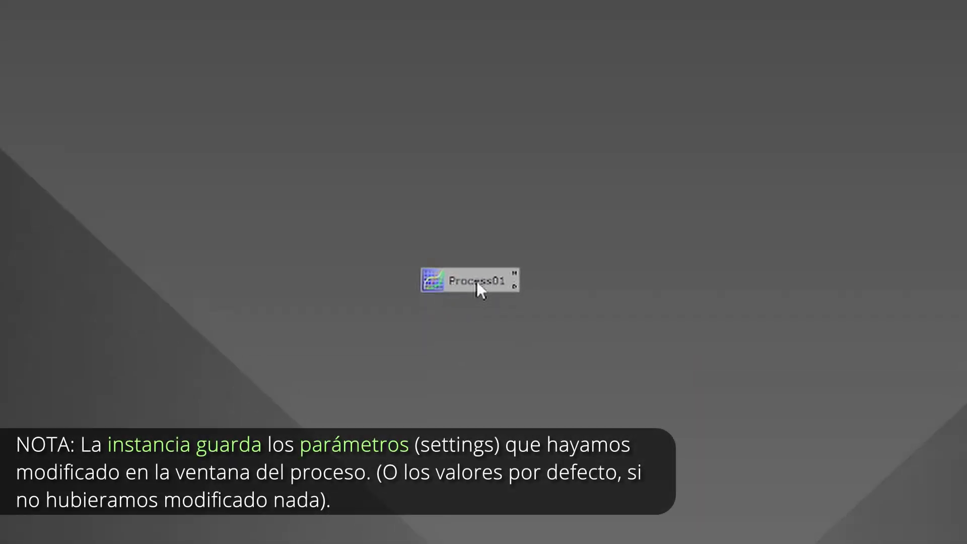
Step: Reposition the CurvesTransformation instance icon on the workspace, rename it as Curvas and check its description
left_click_drag(476, 283, 478, 108)
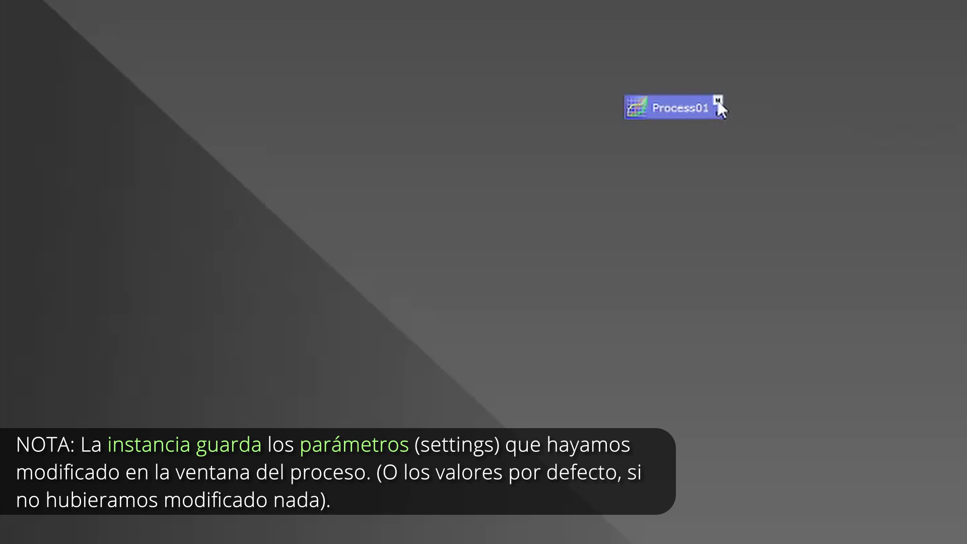
left_click(718, 101)
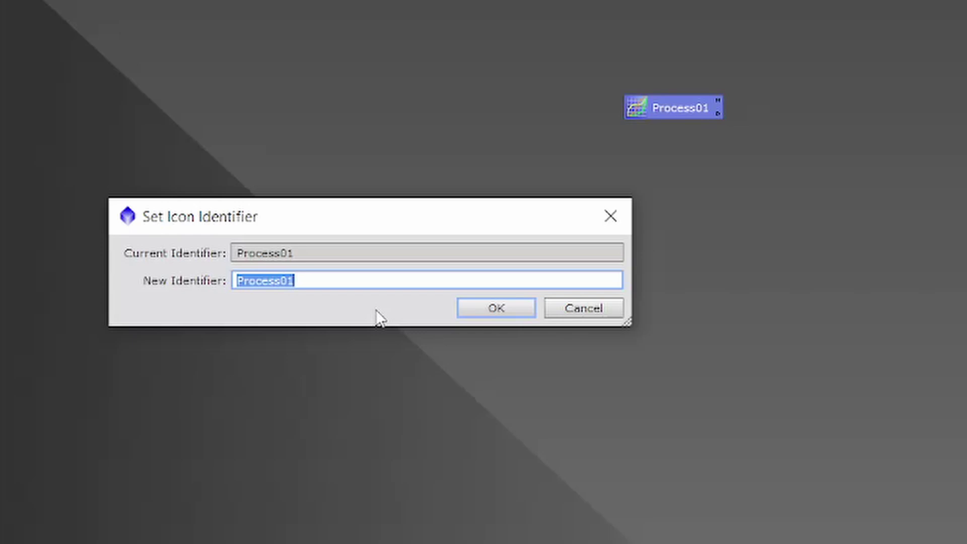
type("Curvas")
key("BackSpace")
type("as")
key("Return")
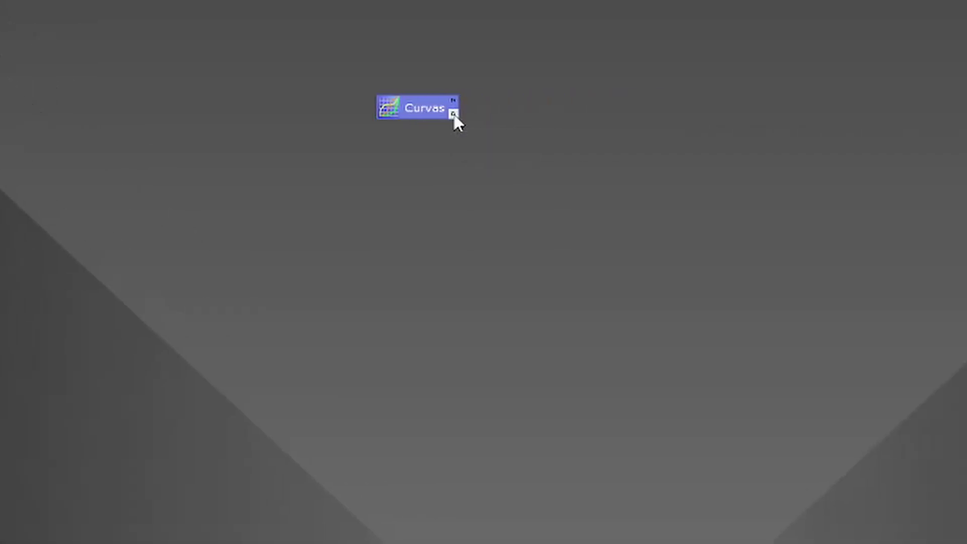
left_click(700, 114)
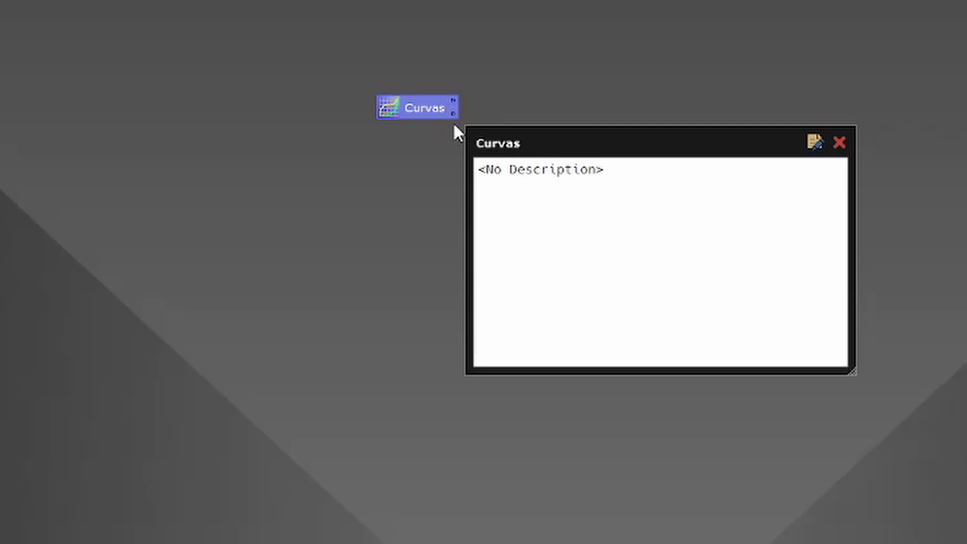
left_click(513, 174)
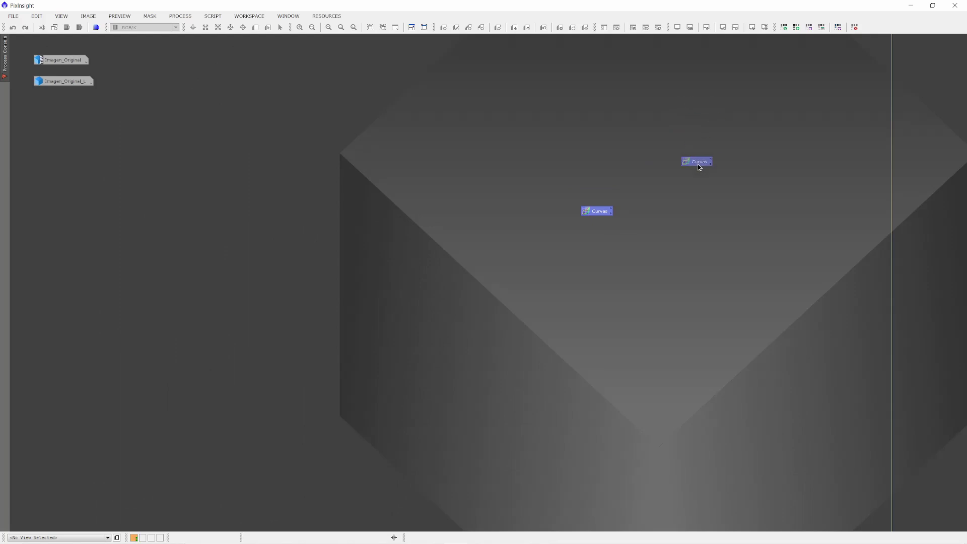
Step: Place the Curvas icon beyond the vertical workspace line, and open its CurvesTransformation window from the icon and close it again
left_click_drag(697, 165, 903, 44)
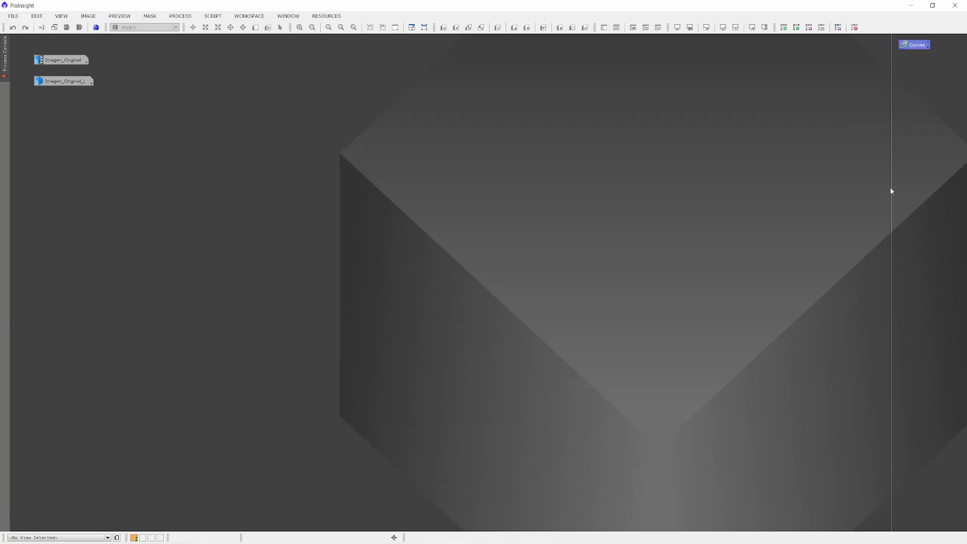
left_click_drag(891, 83, 888, 85)
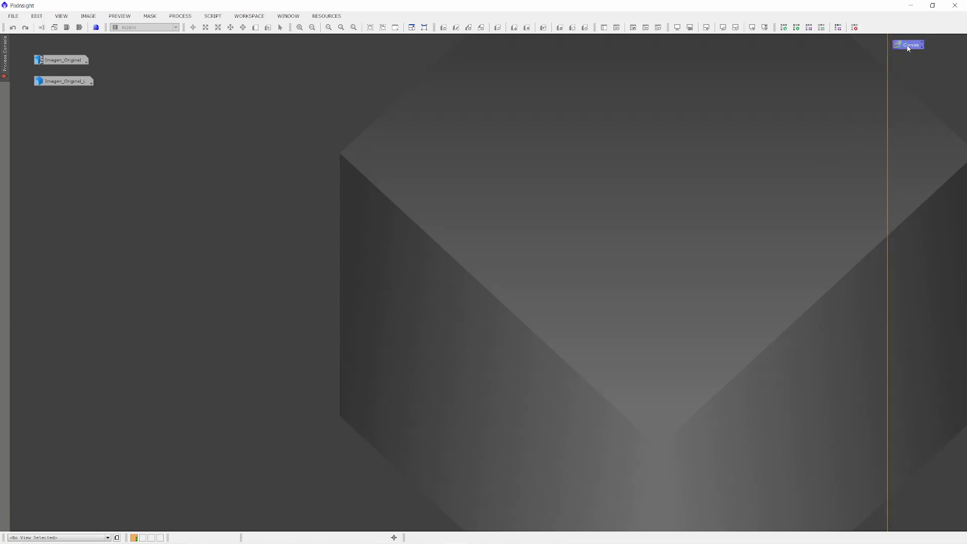
double_click(909, 47)
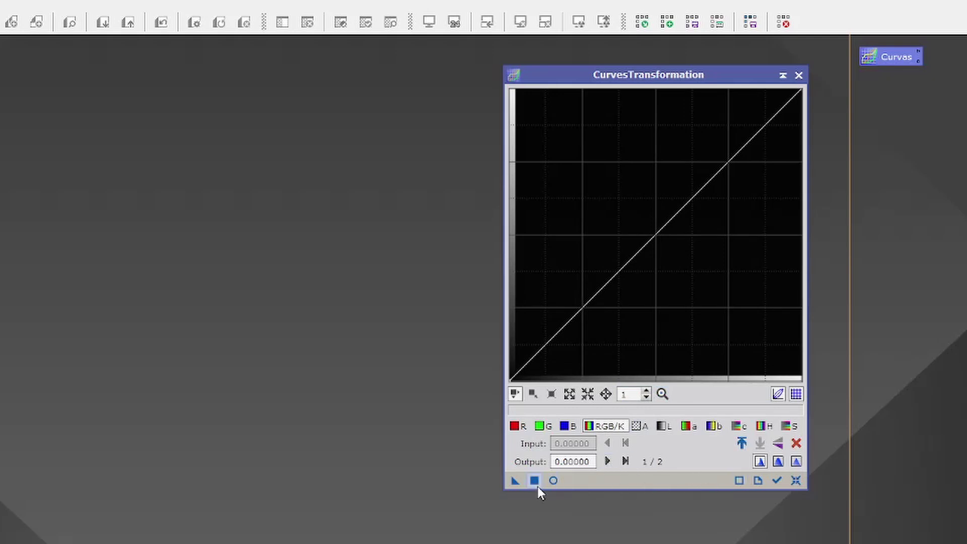
left_click(799, 75)
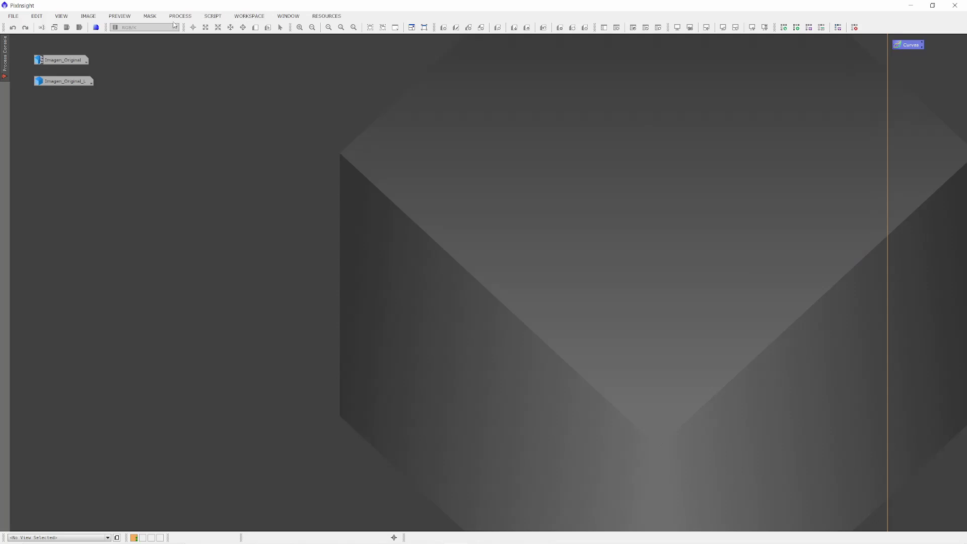
Step: Open HistogramTransformation from the list of all processes, create its instance icon on the empty workspace and close the process window
left_click(180, 16)
mouse_move(217, 27)
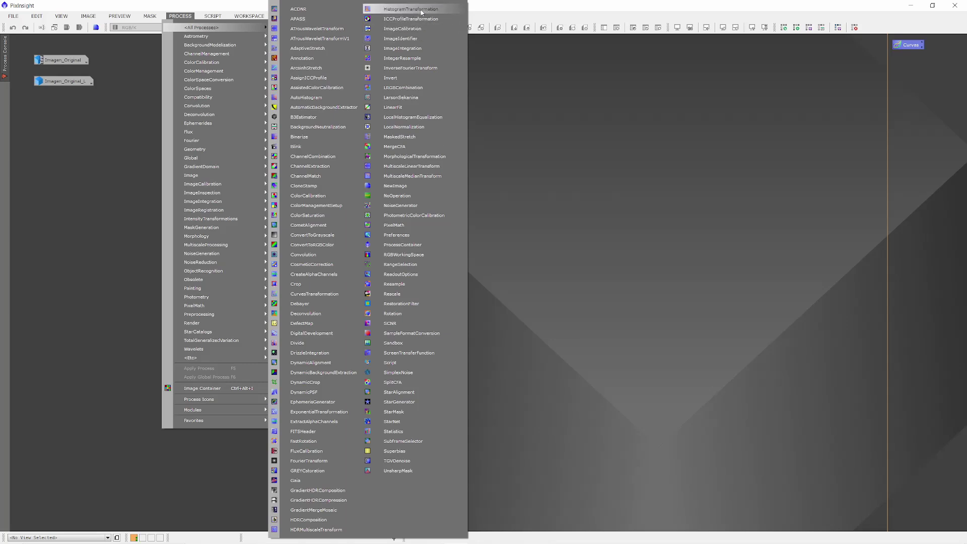
left_click(417, 9)
left_click_drag(780, 272, 756, 90)
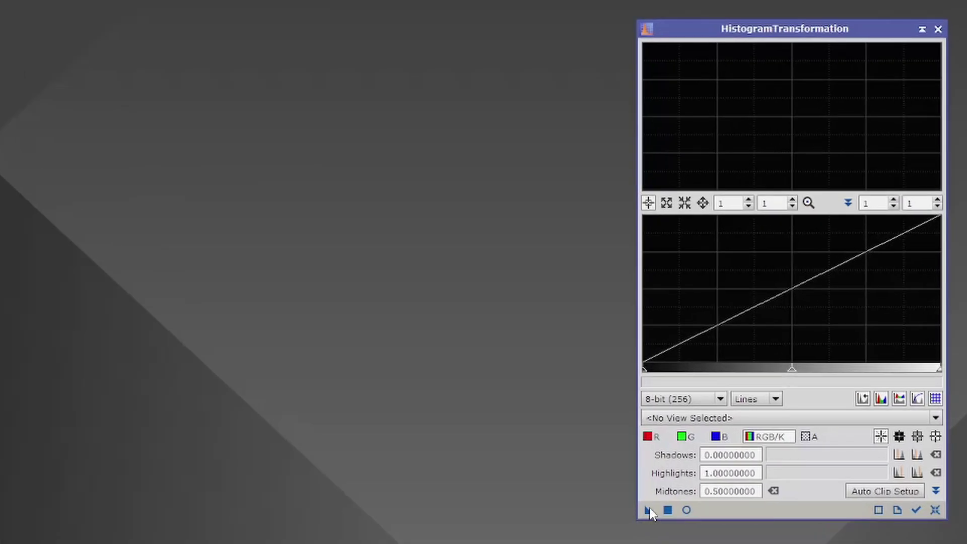
left_click_drag(664, 412, 589, 381)
left_click_drag(488, 426, 488, 423)
left_click(938, 28)
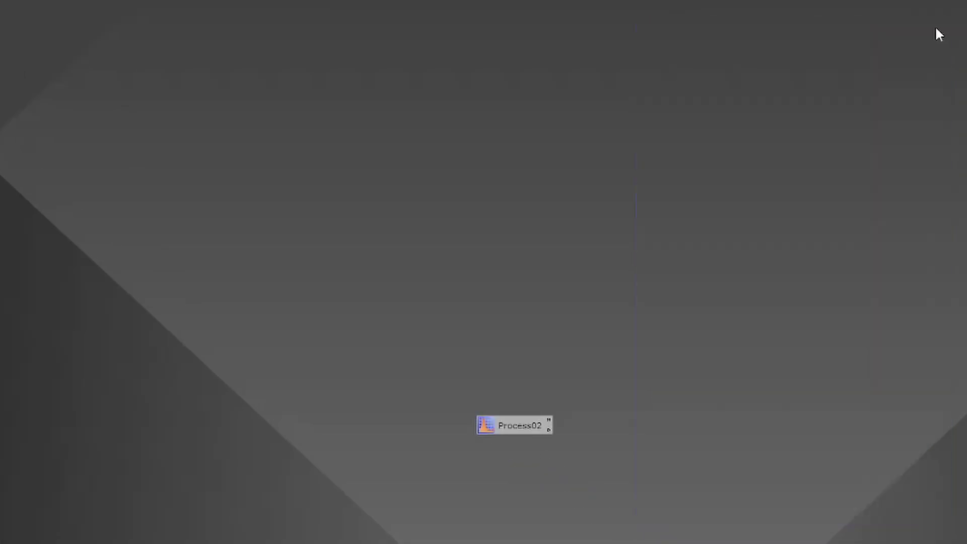
Step: Rename the HistogramTransformation icon as HT and place it beside the Curvas icon
double_click(548, 424)
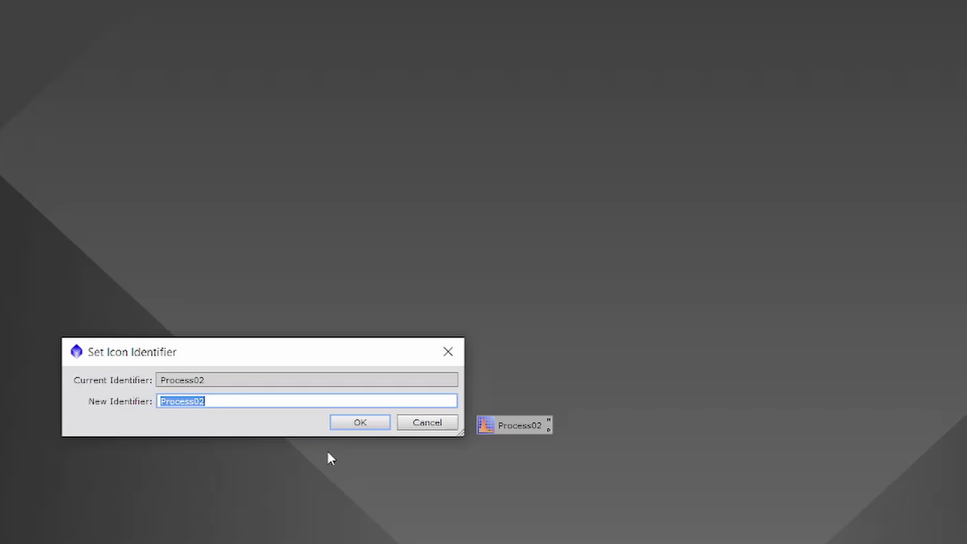
type("HT")
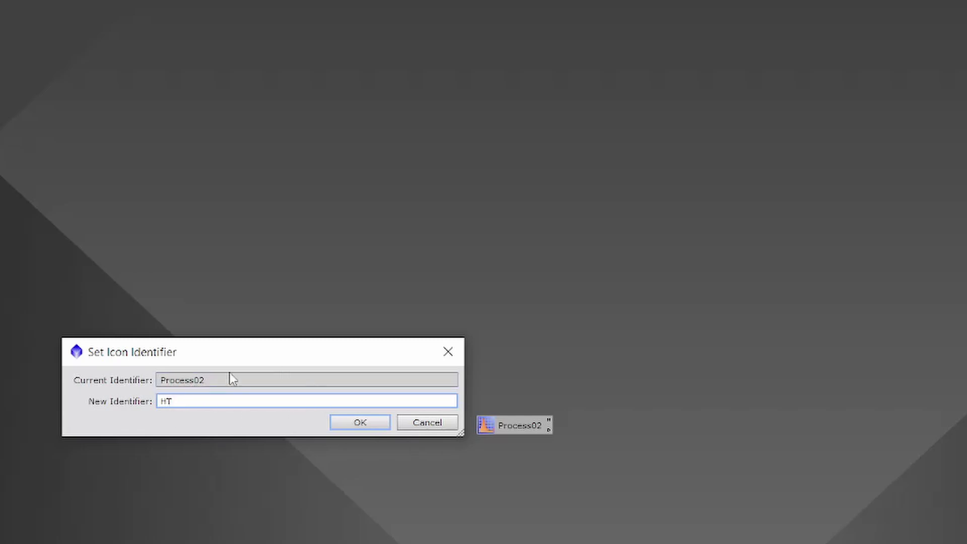
left_click(160, 403)
left_click(356, 424)
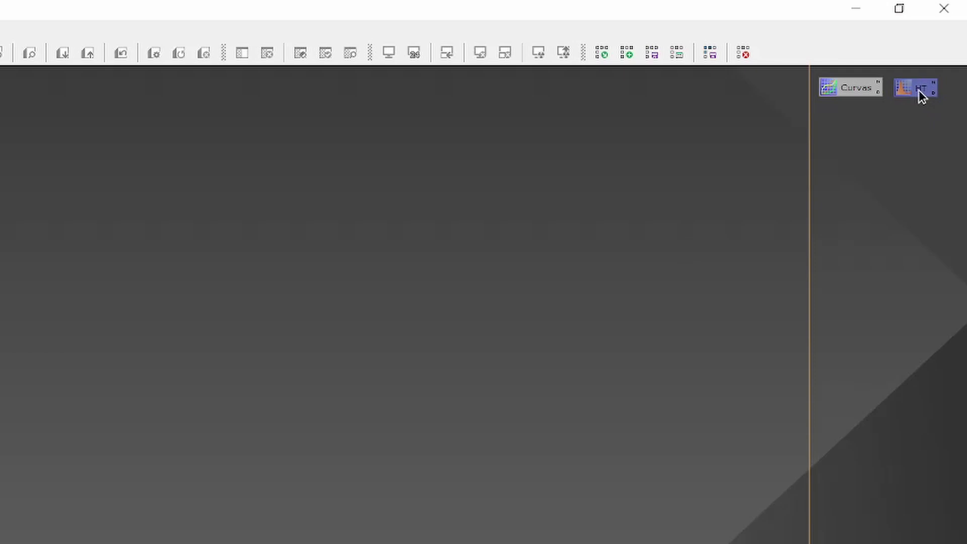
left_click(670, 373)
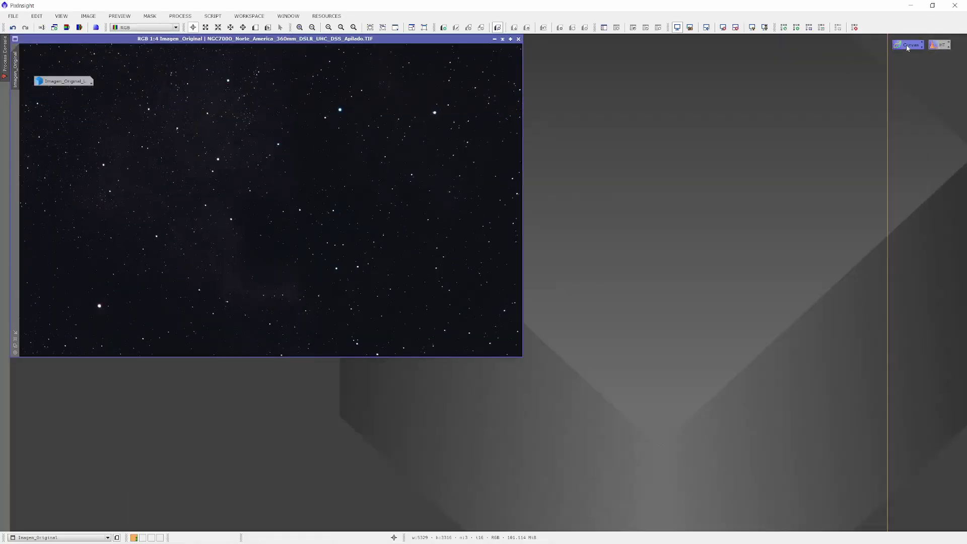
Step: Open CurvesTransformation from the Curvas icon beside the restored Imagen_Original, and put both windows away again
double_click(901, 49)
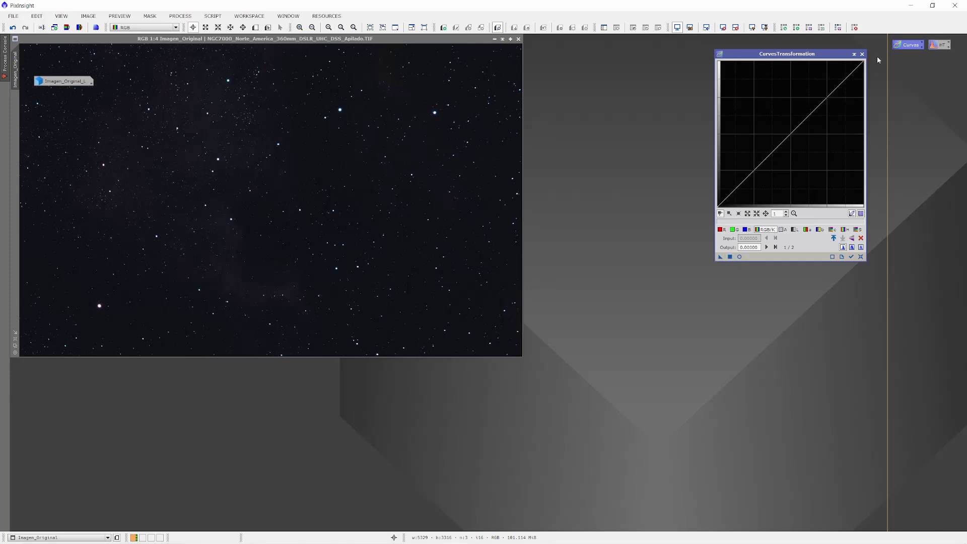
left_click(862, 54)
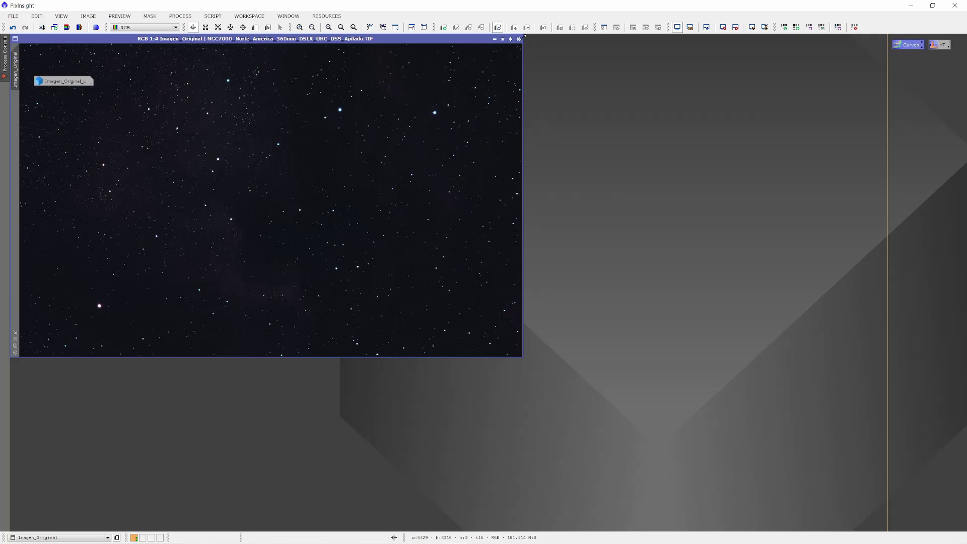
left_click(503, 39)
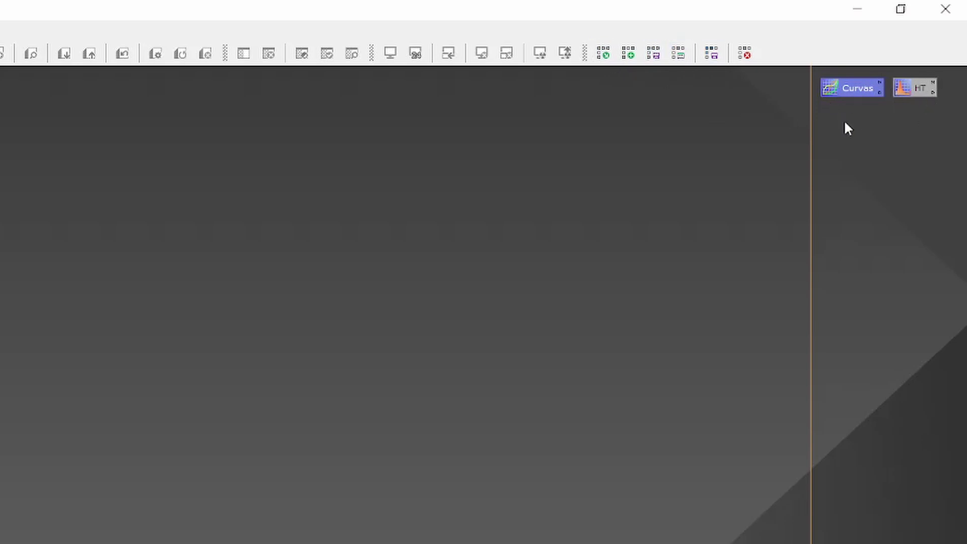
Step: Select the Curvas and HT icons and save the process icons as Test.xpsm in the PixProcess folder, overwriting the existing file
left_click(851, 261)
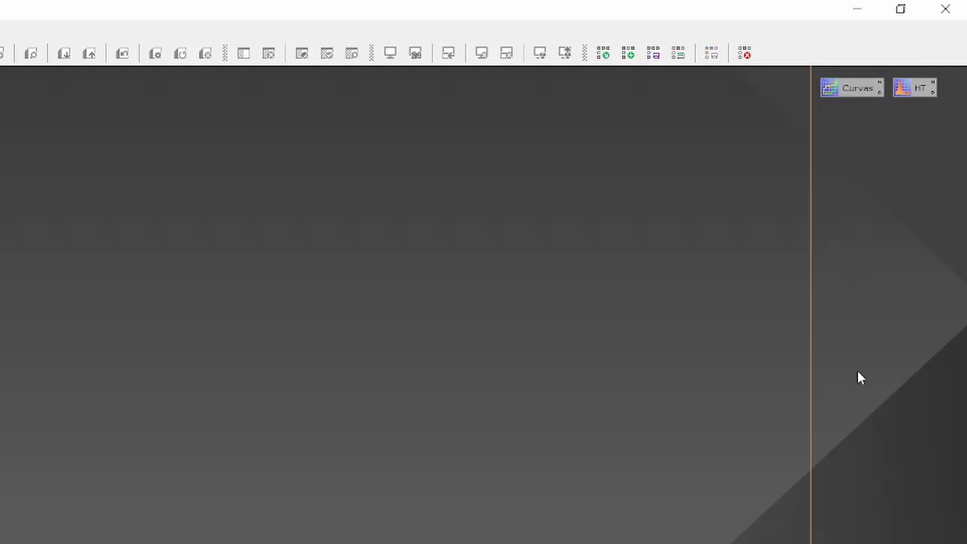
left_click_drag(853, 238, 920, 74)
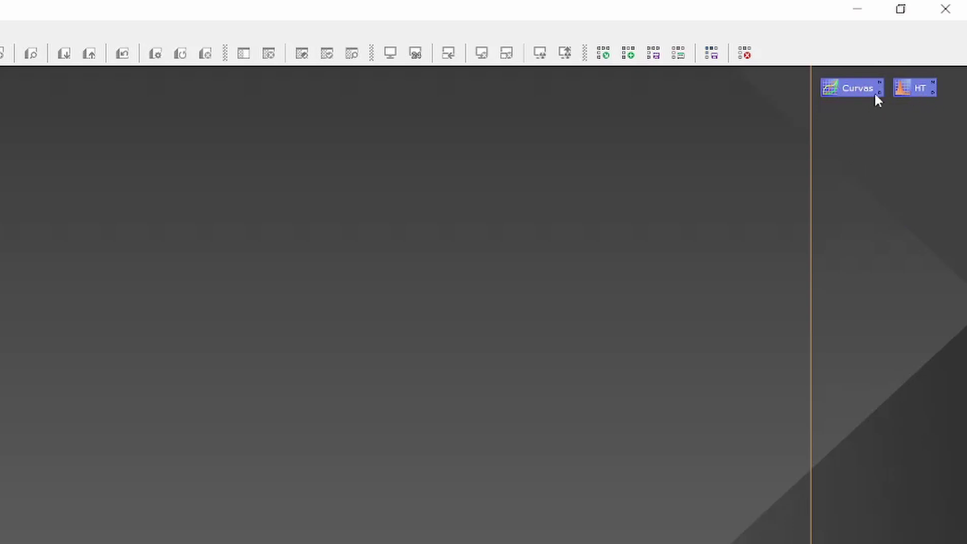
left_click(656, 60)
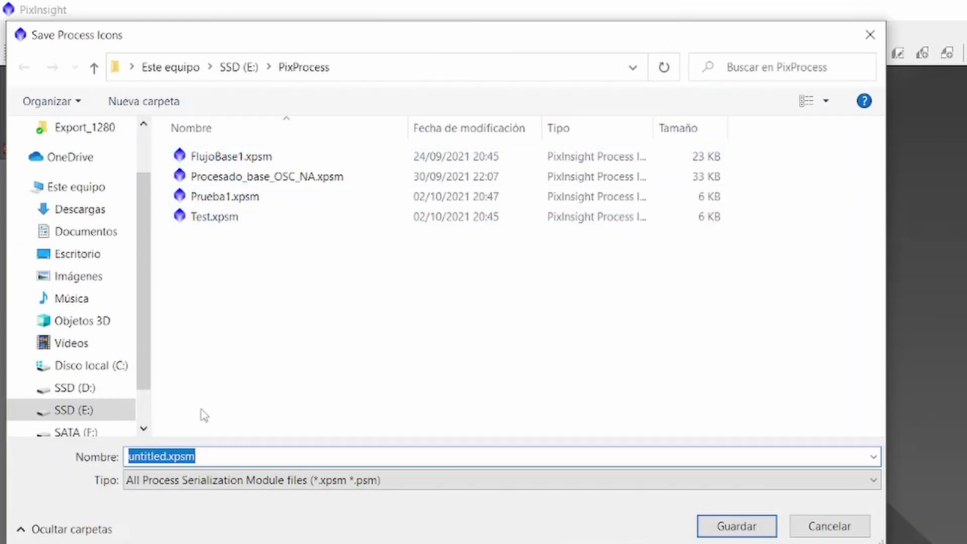
left_click(207, 218)
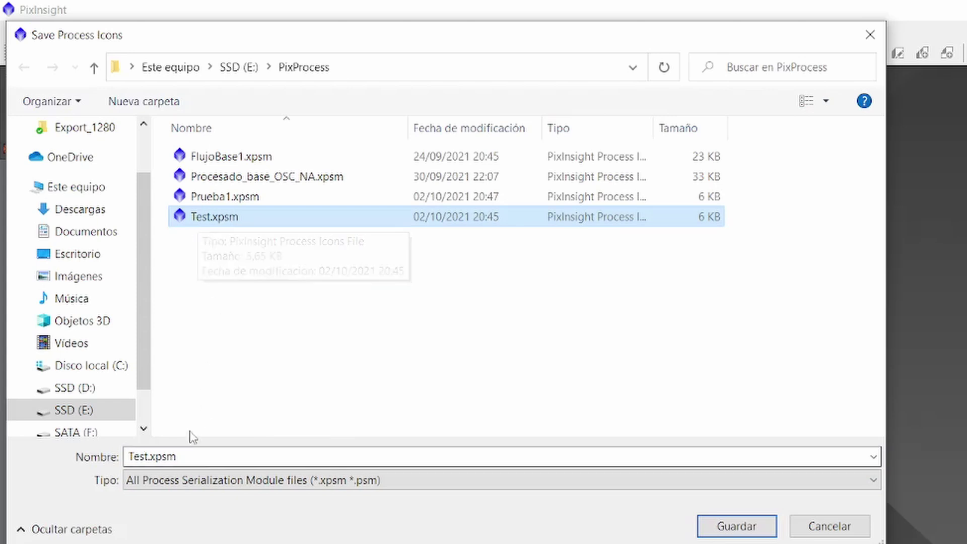
left_click(732, 530)
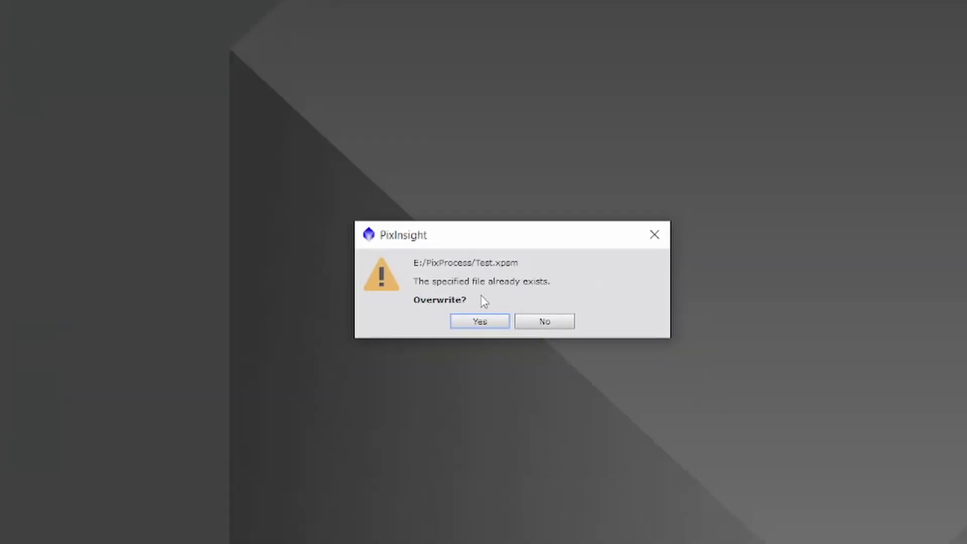
left_click(482, 324)
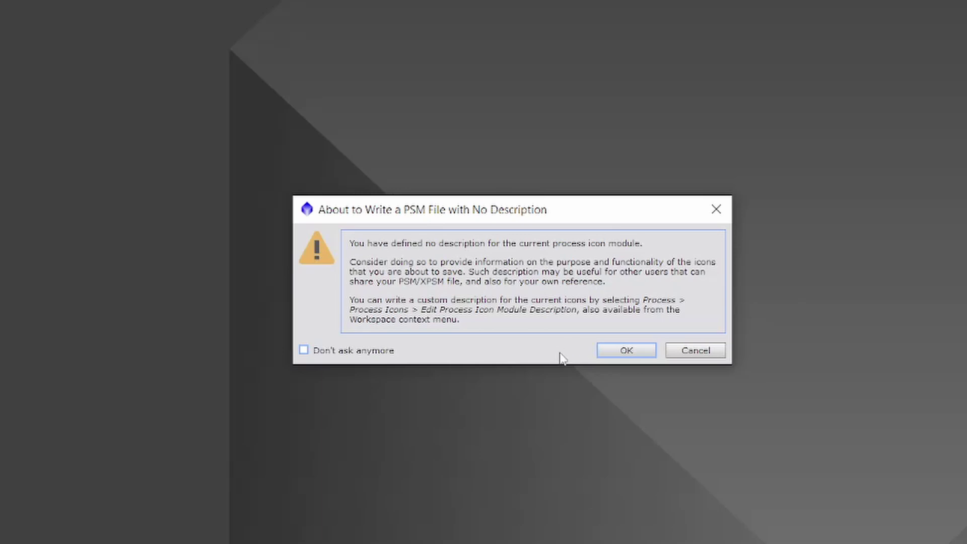
left_click(624, 353)
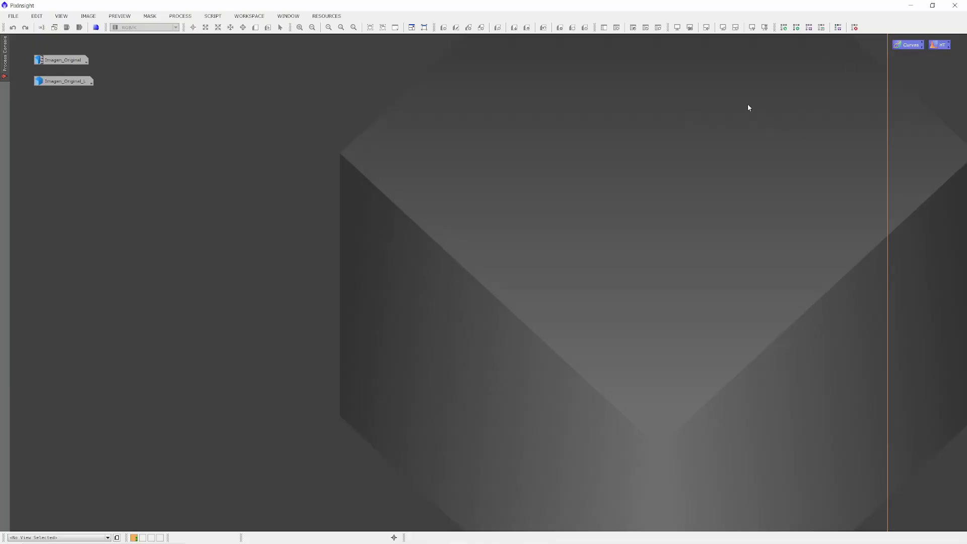
Step: Close PixInsight and start it again
left_click(953, 6)
left_click(677, 15)
double_click(677, 15)
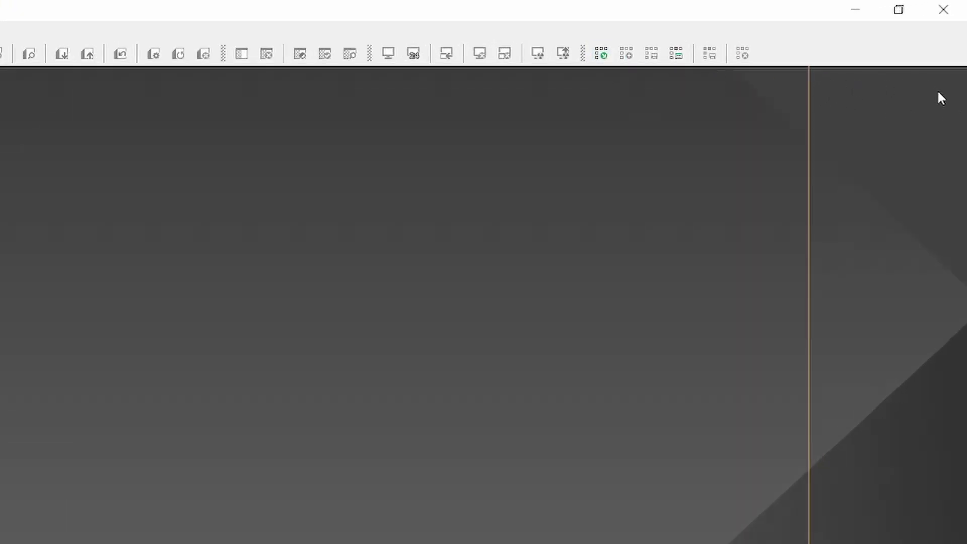
Step: Load the process icons from Test.xpsm in the PixProcess folder and select the HT icon
left_click(602, 54)
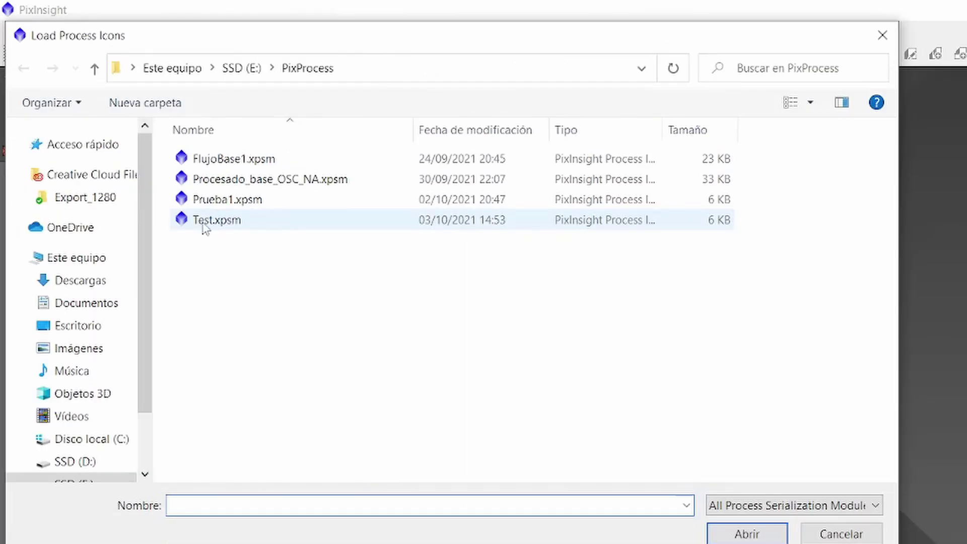
left_click(212, 230)
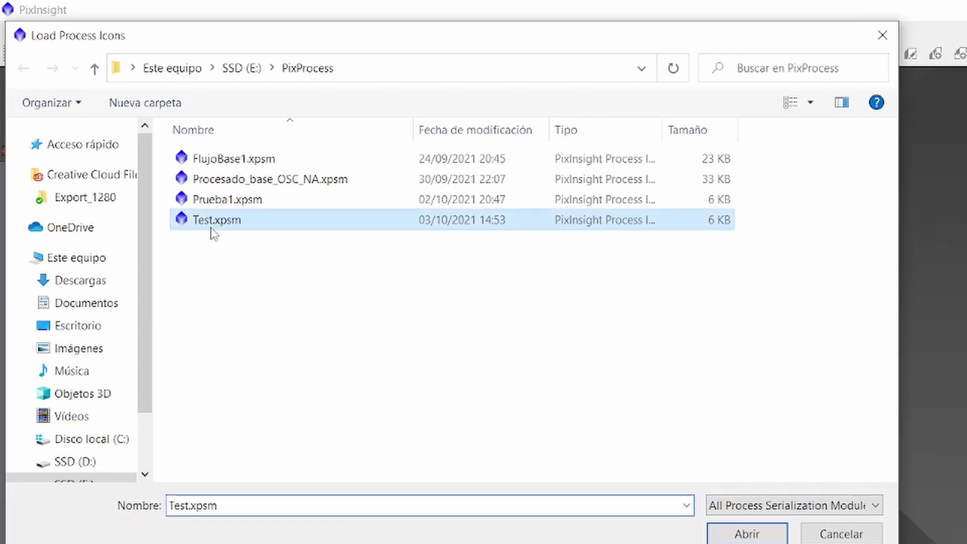
left_click(747, 533)
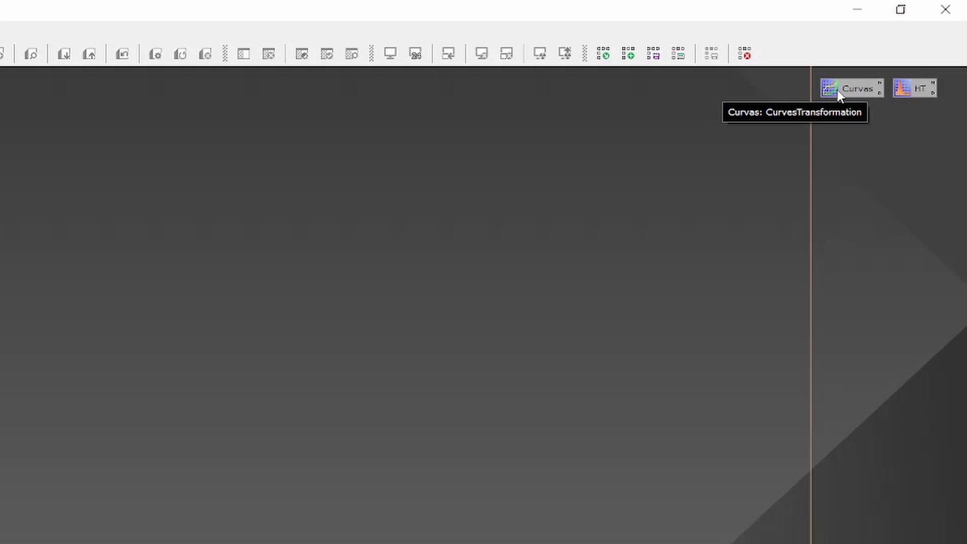
left_click(915, 91)
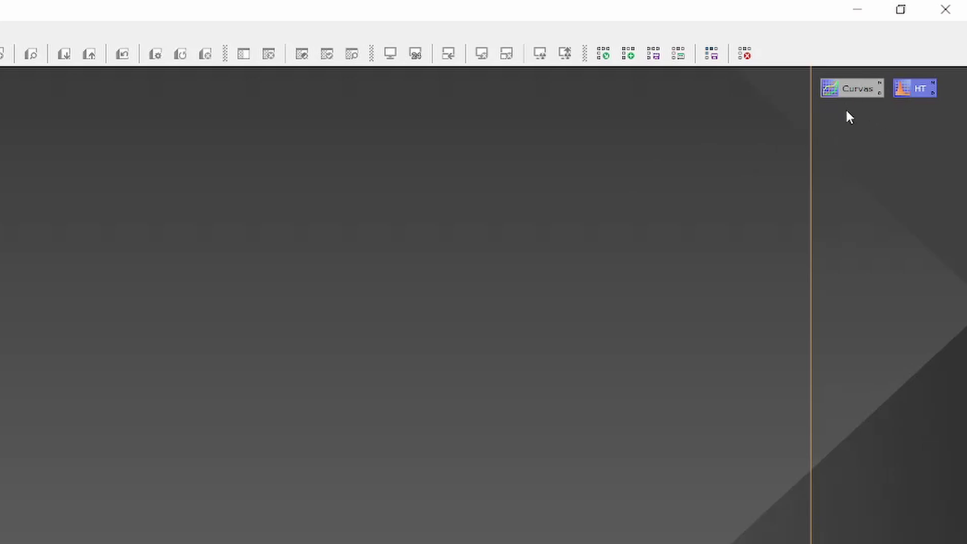
Step: Load the process icon set Procesado_base_OSC_NA.xpsm from the PixProcess folder
left_click(604, 56)
left_click(266, 180)
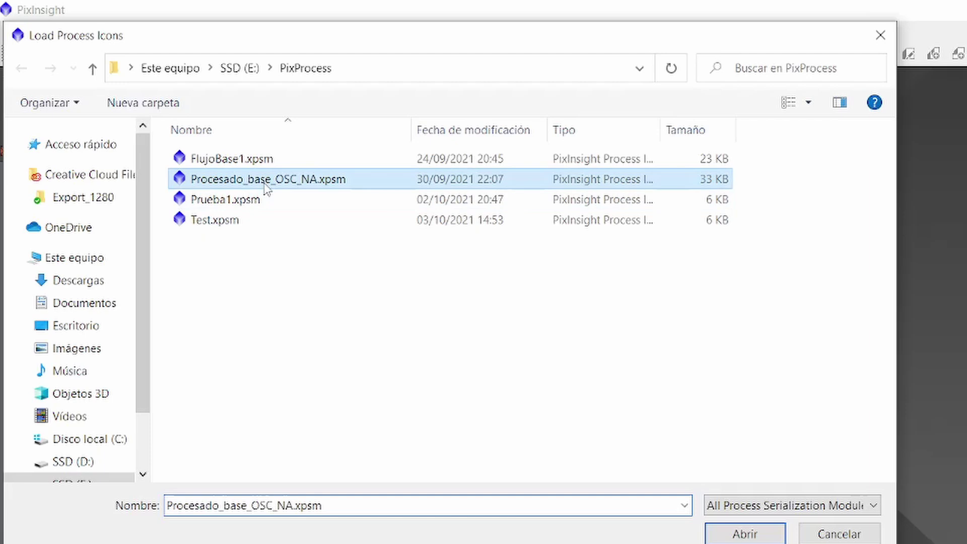
left_click(745, 534)
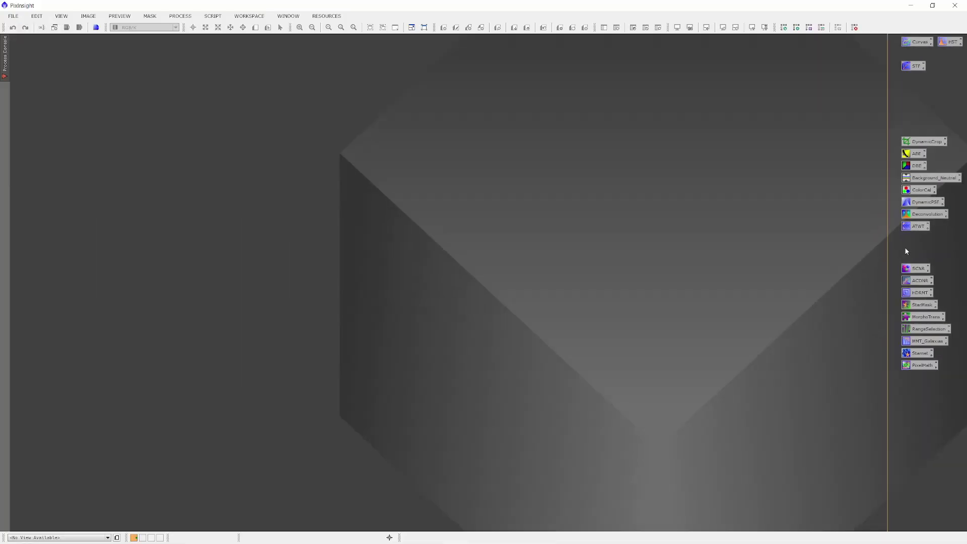
Step: Open NGC7000_Norte_America_360mm_DSLR_UHC_DSS_Apilado.TIF and move its window toward the middle of the workspace
left_click(784, 27)
double_click(105, 92)
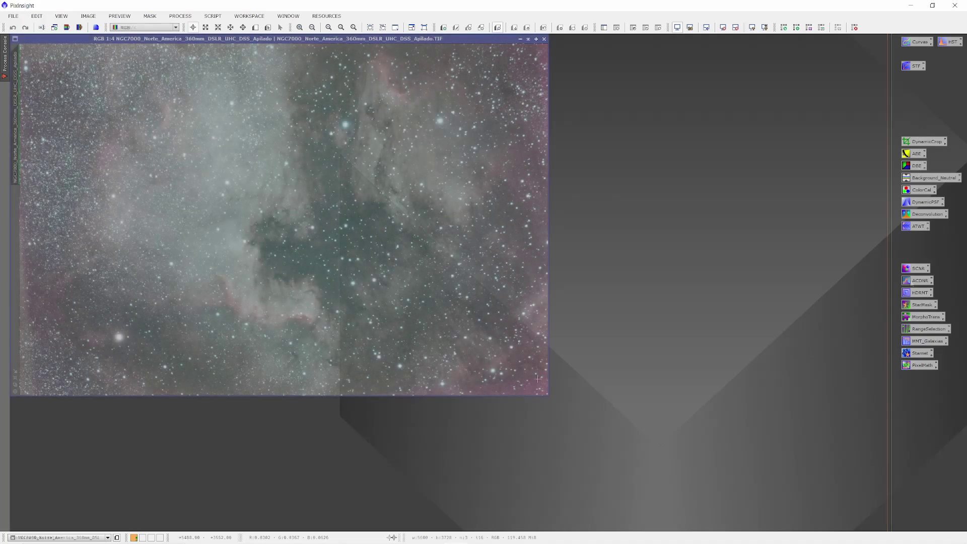
left_click_drag(370, 39, 484, 58)
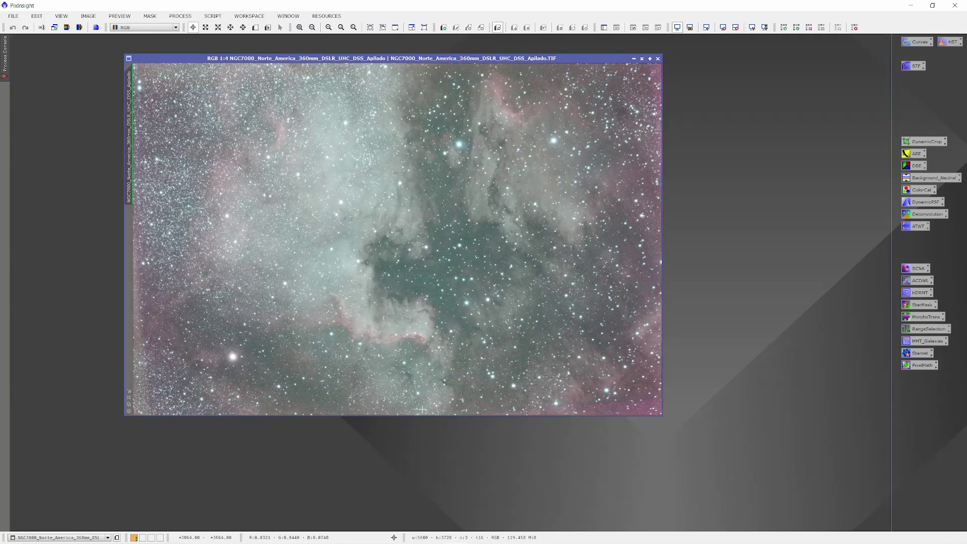
Step: Enlarge the NGC7000 image window to leave an empty margin around the picture, and start DynamicCrop from its process icon
left_click_drag(662, 267, 687, 267)
left_click_drag(579, 415, 579, 463)
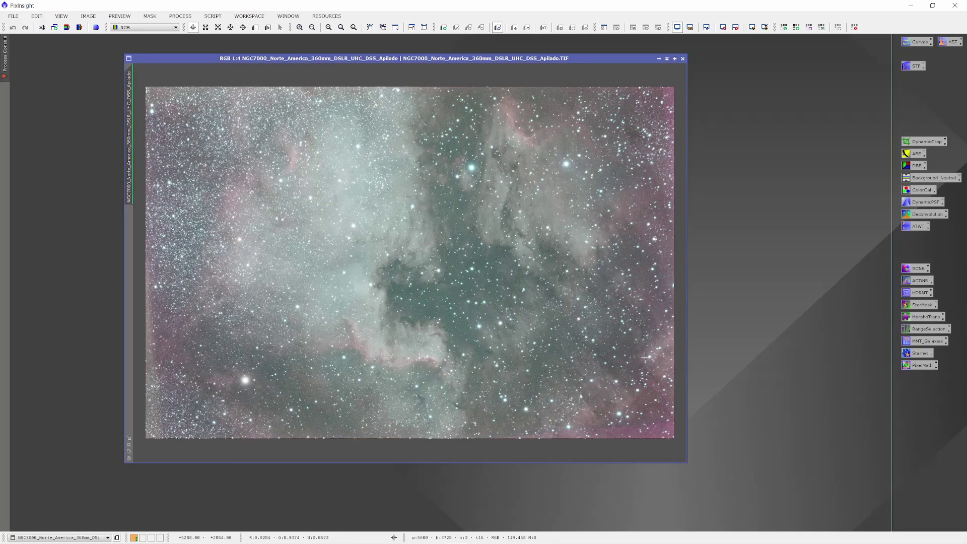
double_click(916, 143)
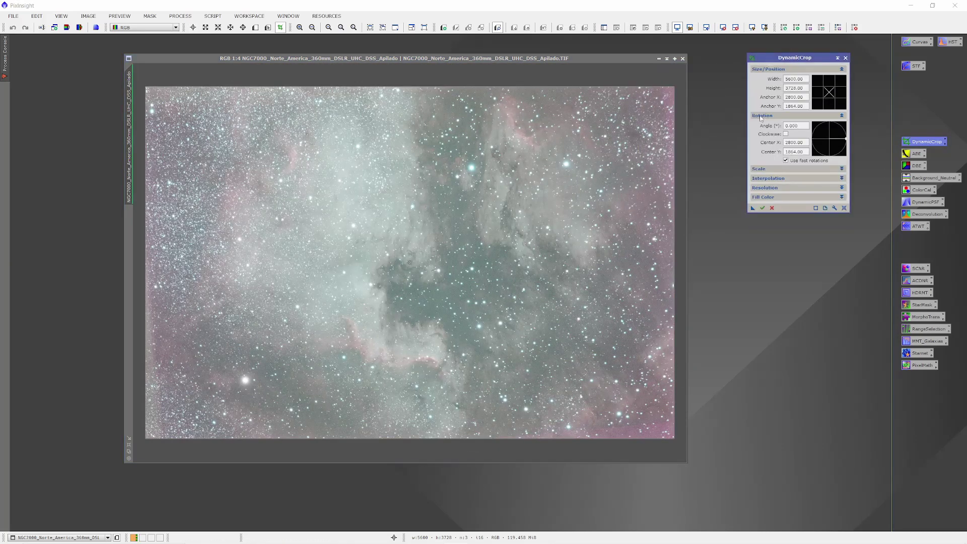
Step: Look through the Scale, Interpolation and Resolution settings of DynamicCrop and fold those sections away again
left_click(760, 168)
left_click(771, 267)
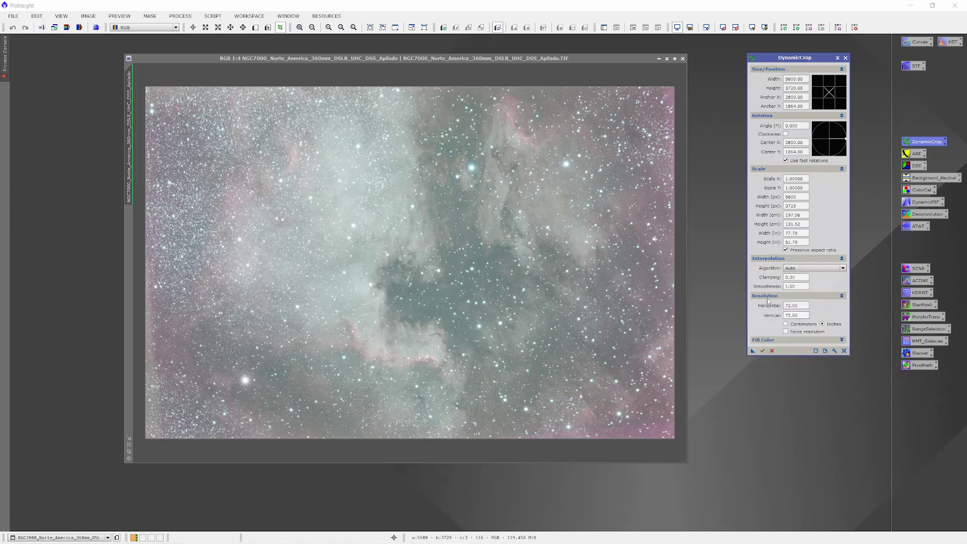
left_click(775, 268)
left_click(798, 169)
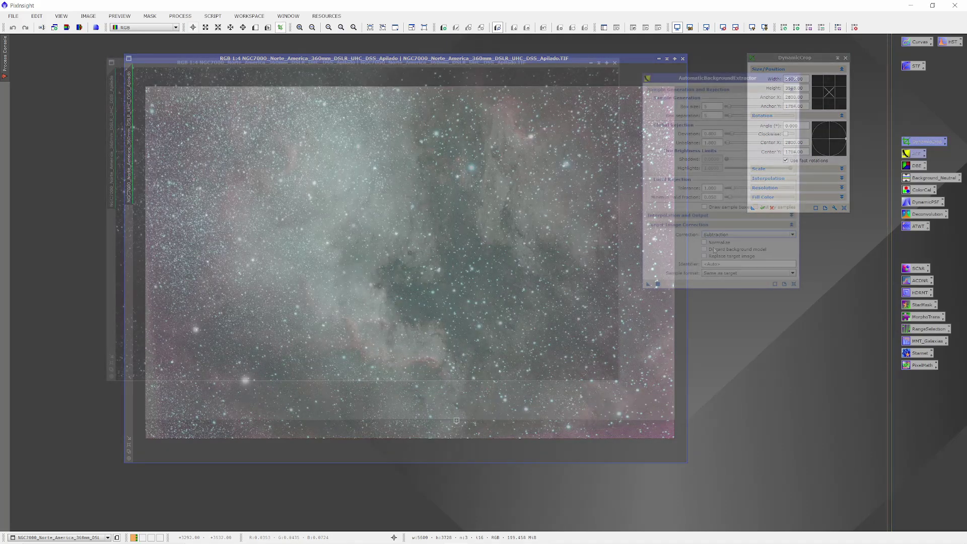
Step: Apply AutomaticBackgroundExtractor with Subtraction correction to the NGC7000 image
left_click_drag(649, 284, 505, 276)
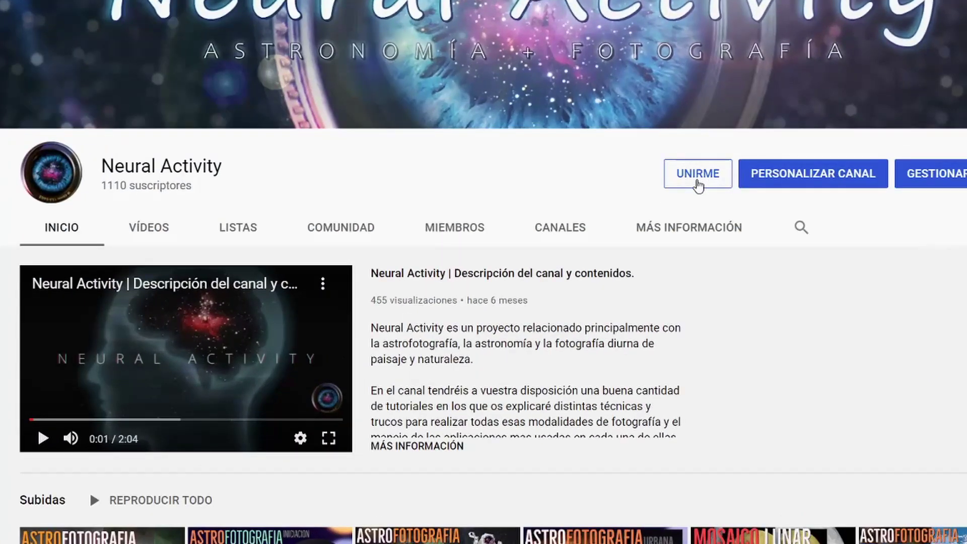
Step: Switch to the Neural Activity YouTube channel and view the benefits of the Colaborador entregado and Gran apoyo membership levels
left_click(698, 173)
scroll(758, 143, "down", 1)
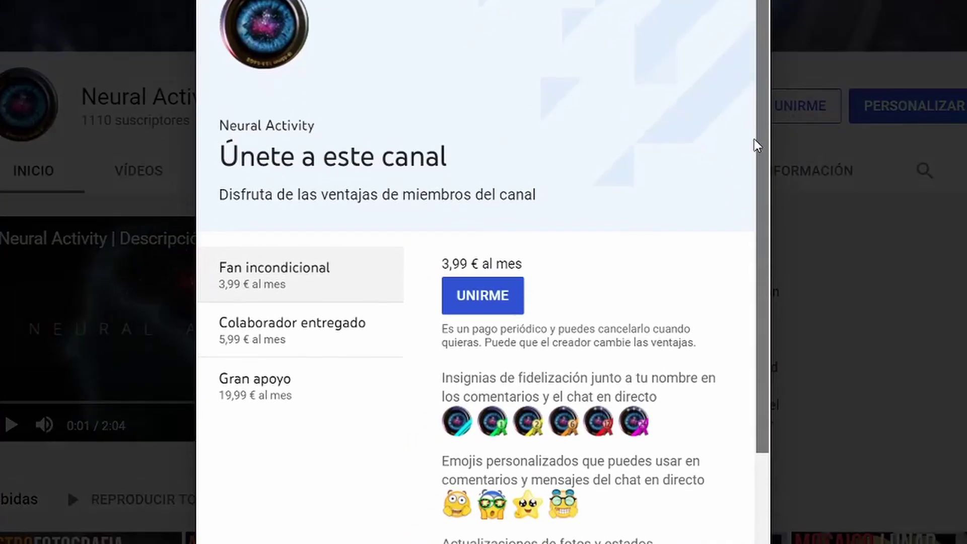
scroll(758, 143, "down", 1)
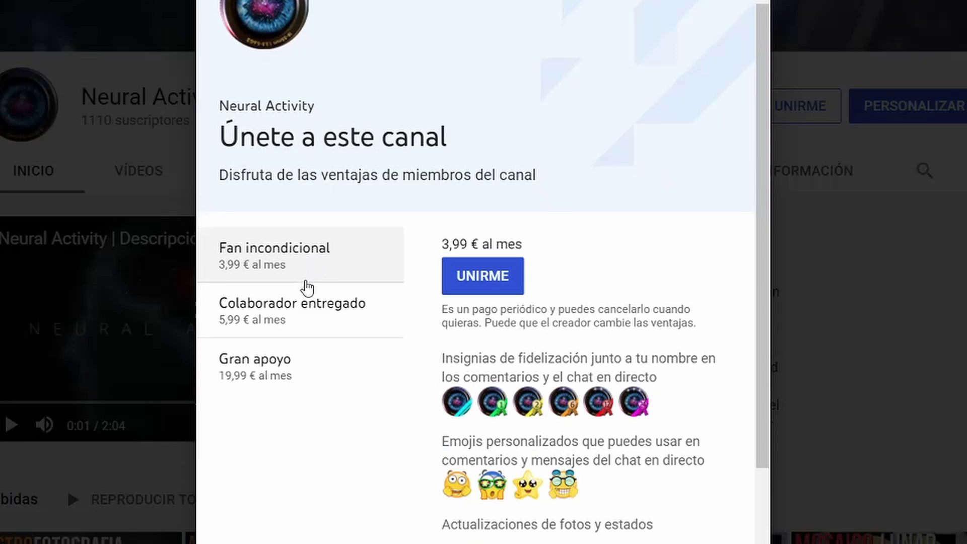
left_click(308, 316)
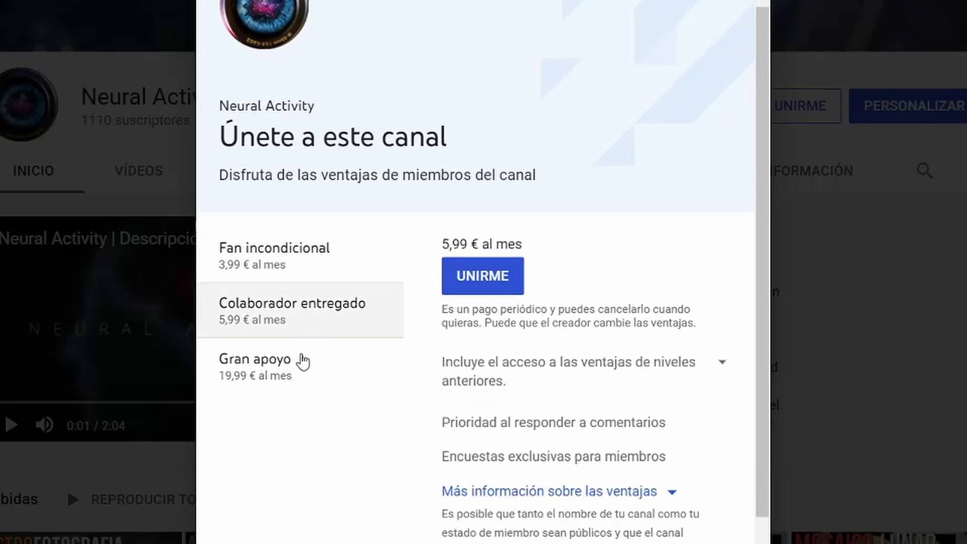
left_click(302, 373)
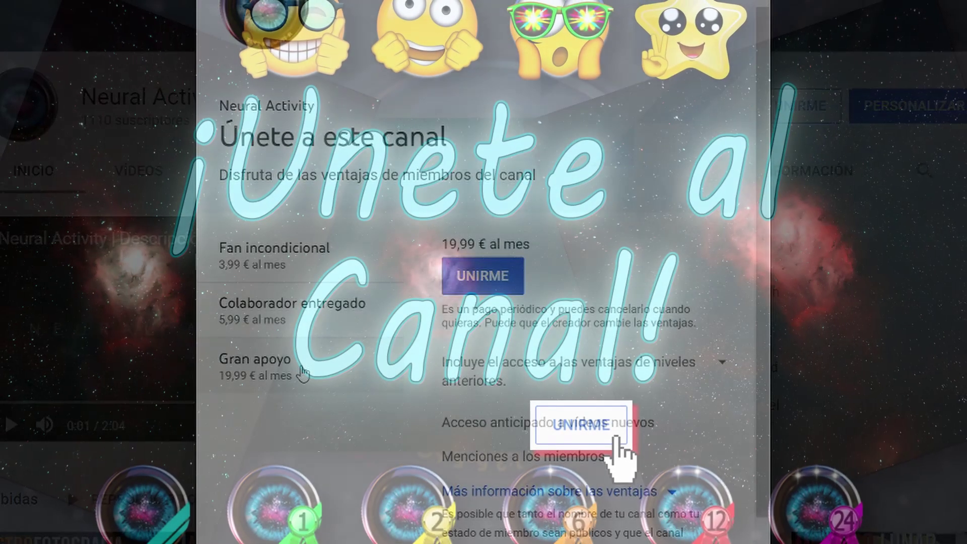